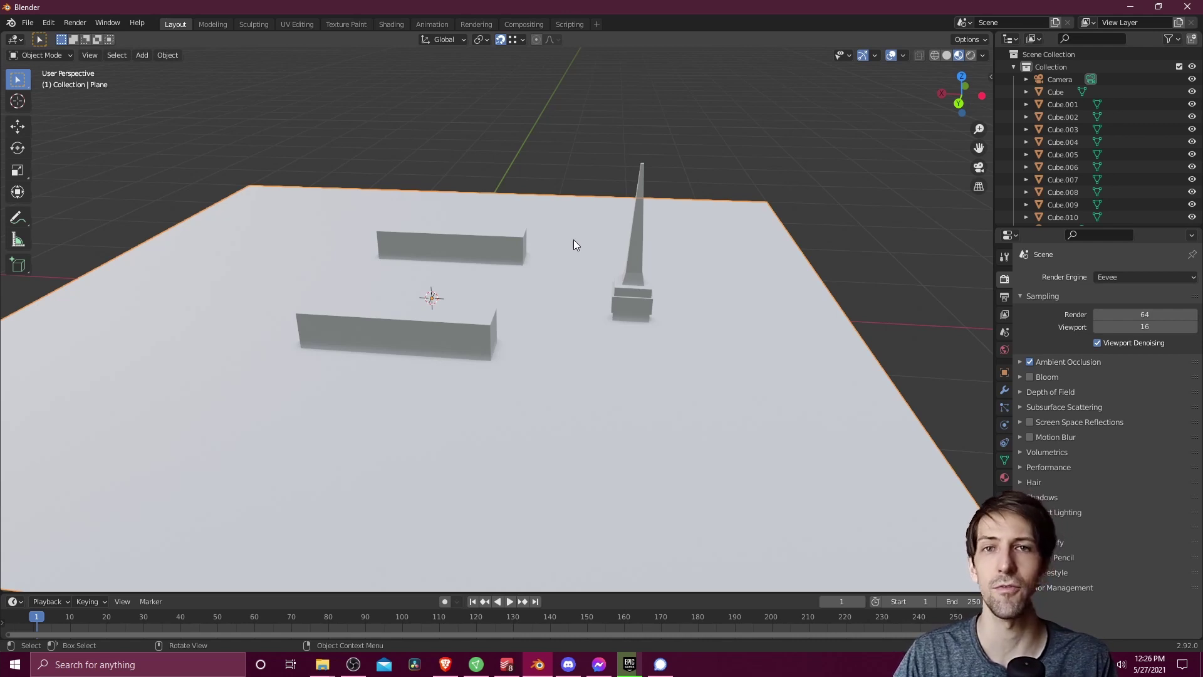
Select the obelisk standing on the ground plane
{"action": "middle_click_drag", "start_coordinate": [575, 244], "coordinate": [562, 235]}
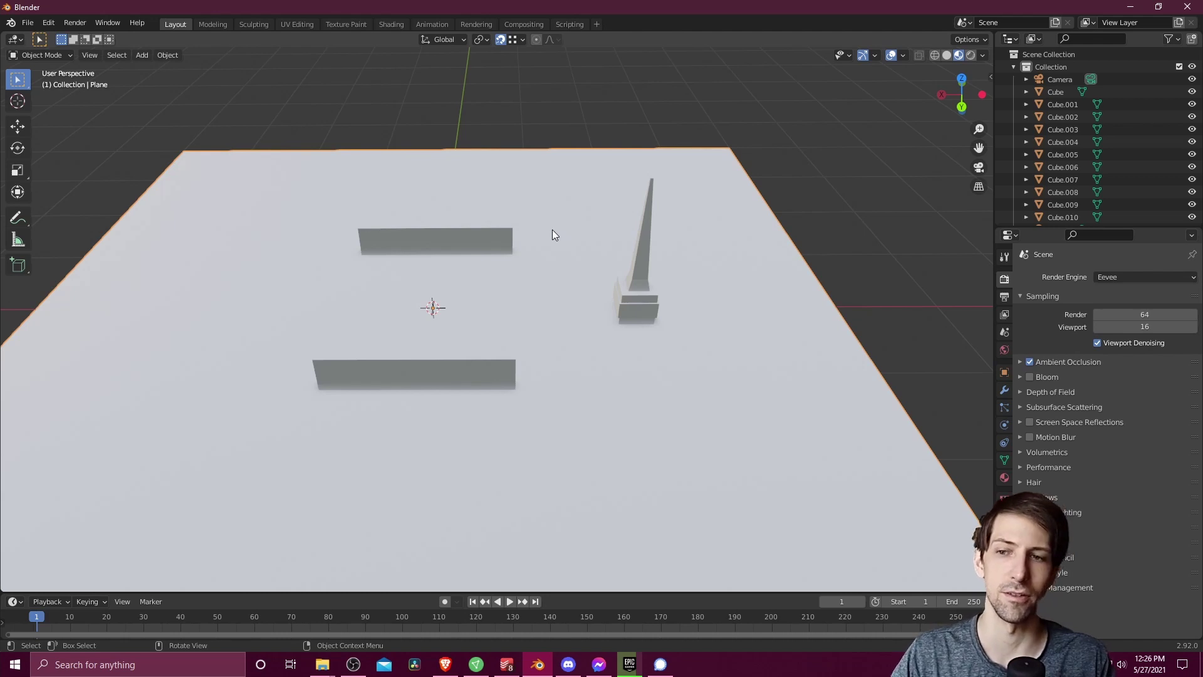
{"action": "left_click", "coordinate": [637, 243]}
{"action": "middle_click_drag", "start_coordinate": [632, 242], "coordinate": [645, 239]}
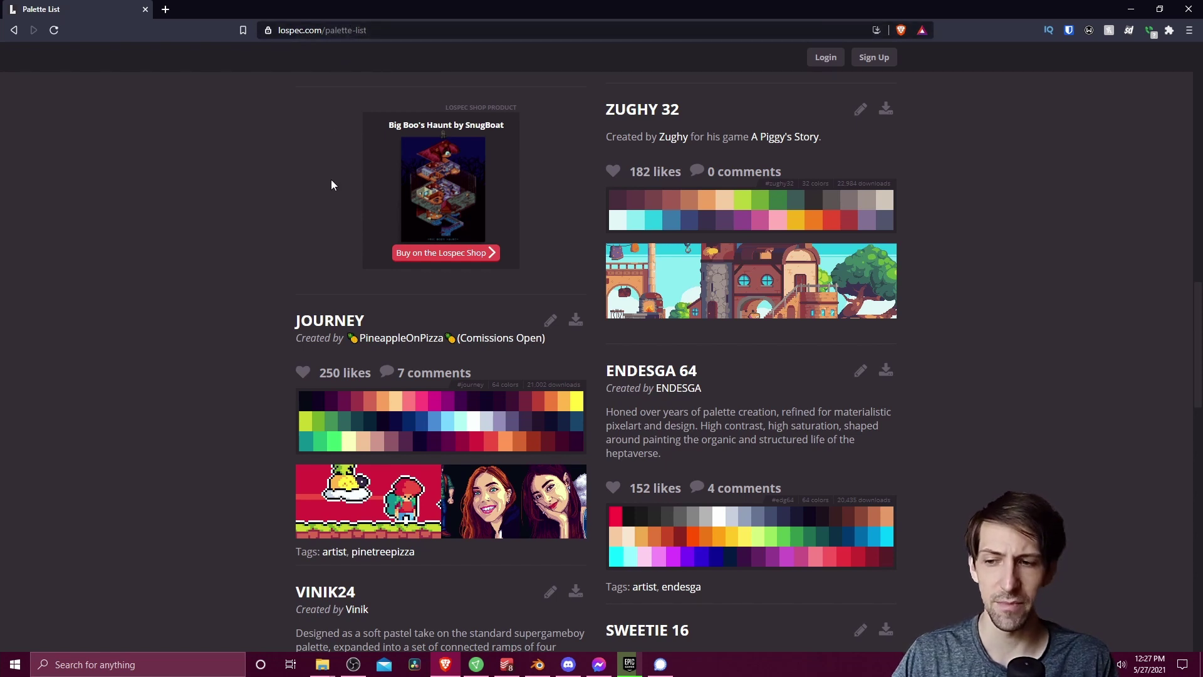
Switch to the Lospec palette list in the browser and download the Journey palette
{"action": "left_click", "coordinate": [576, 322]}
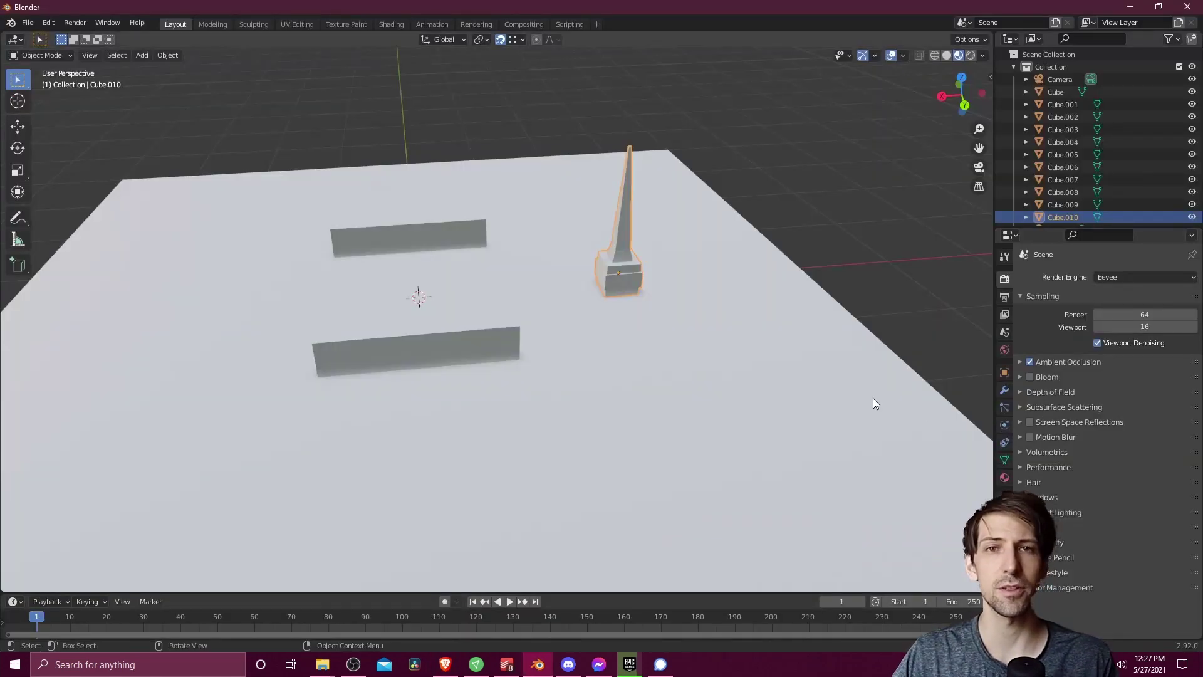
Add a new material to the selected obelisk in Blender
{"action": "left_click", "coordinate": [1004, 478]}
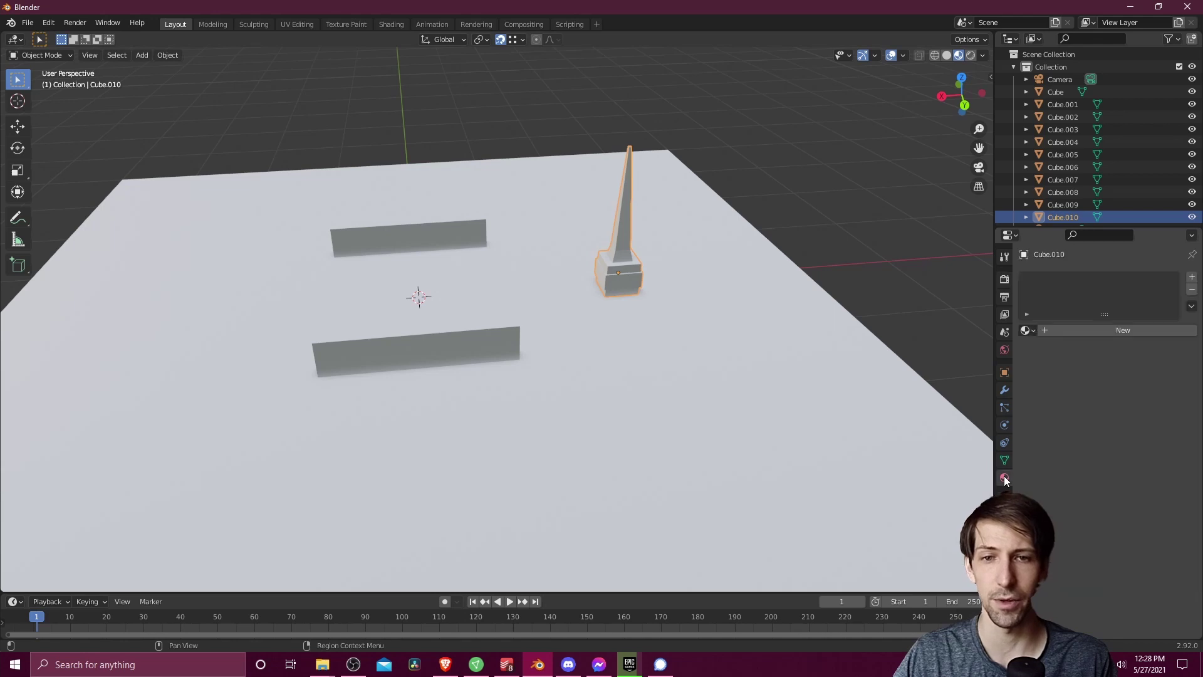
{"action": "left_click", "coordinate": [1062, 329]}
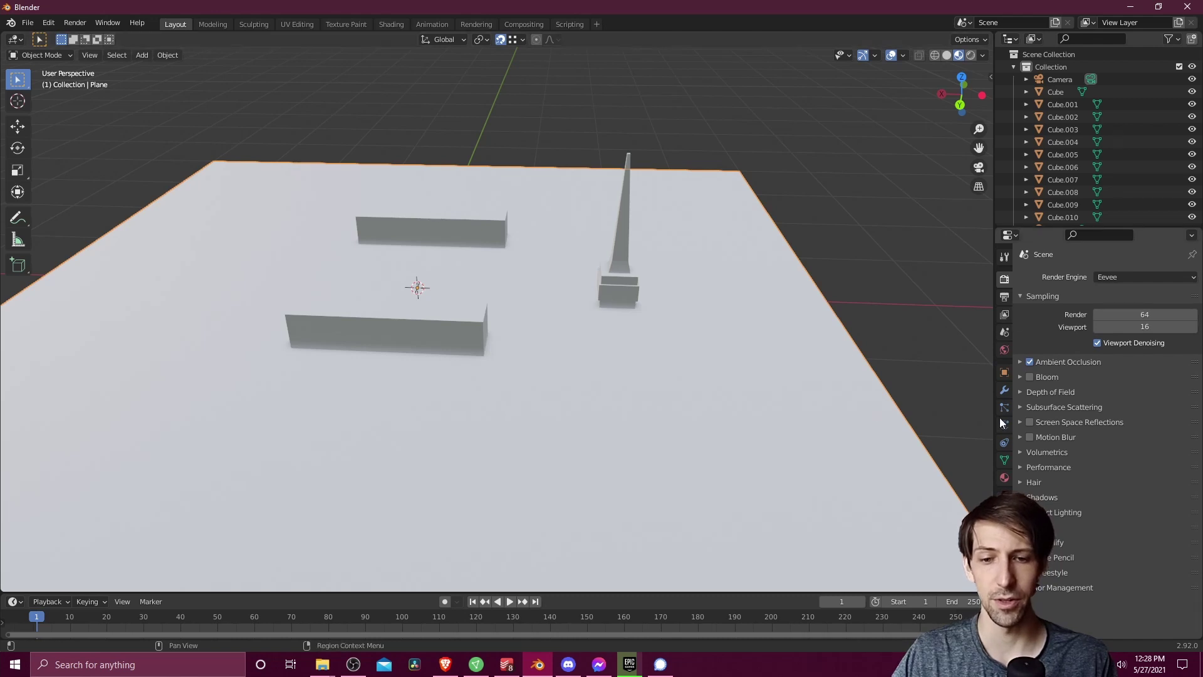
Create a new material for the ground plane and name it PaletteMaterial
{"action": "left_click", "coordinate": [1007, 479]}
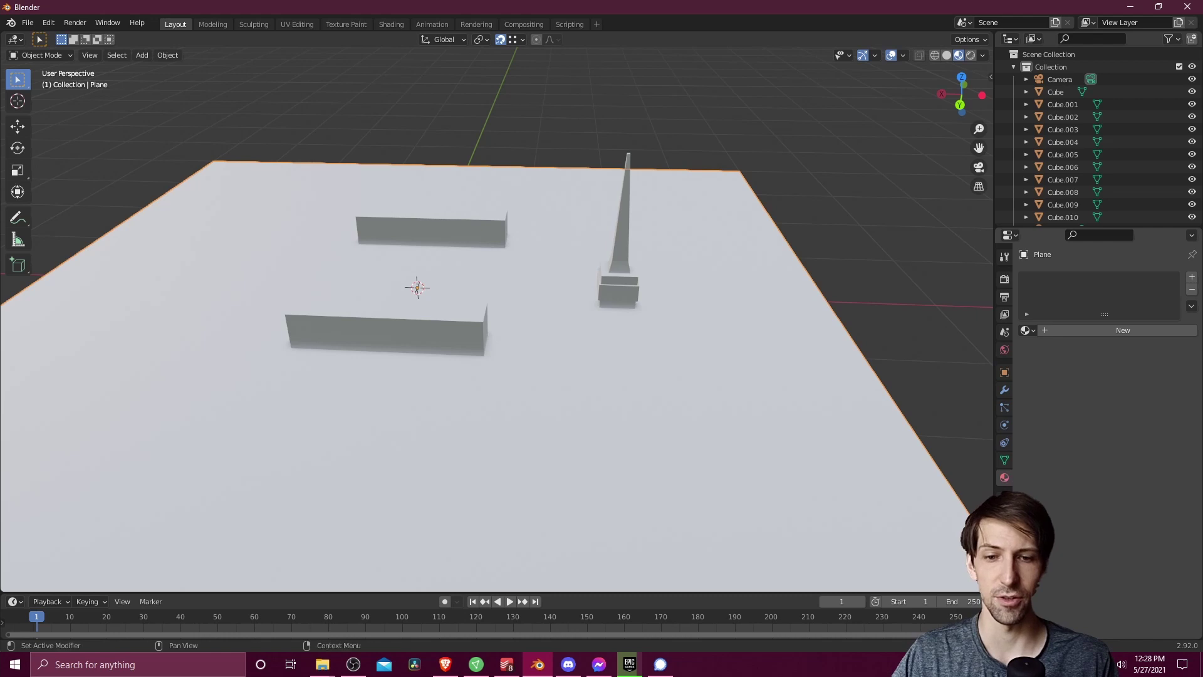
{"action": "left_click", "coordinate": [1047, 329]}
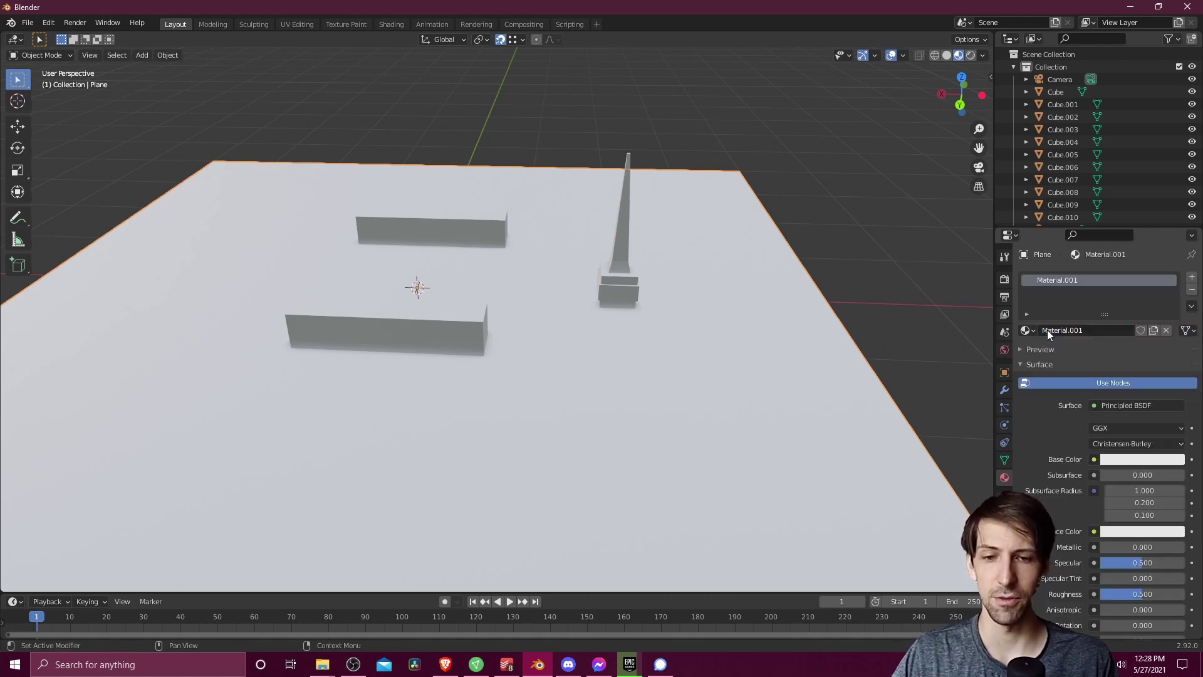
{"action": "double_click", "coordinate": [1061, 278]}
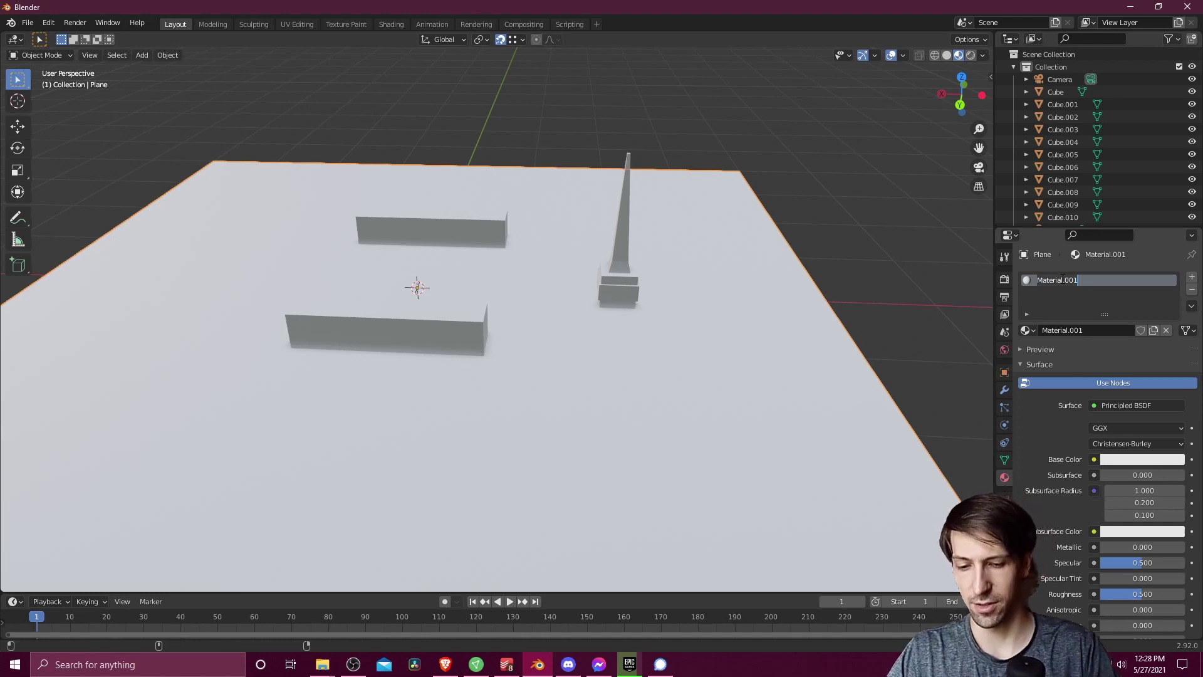
{"action": "type", "text": "PaletteMaterial"}
{"action": "key", "text": "Return"}
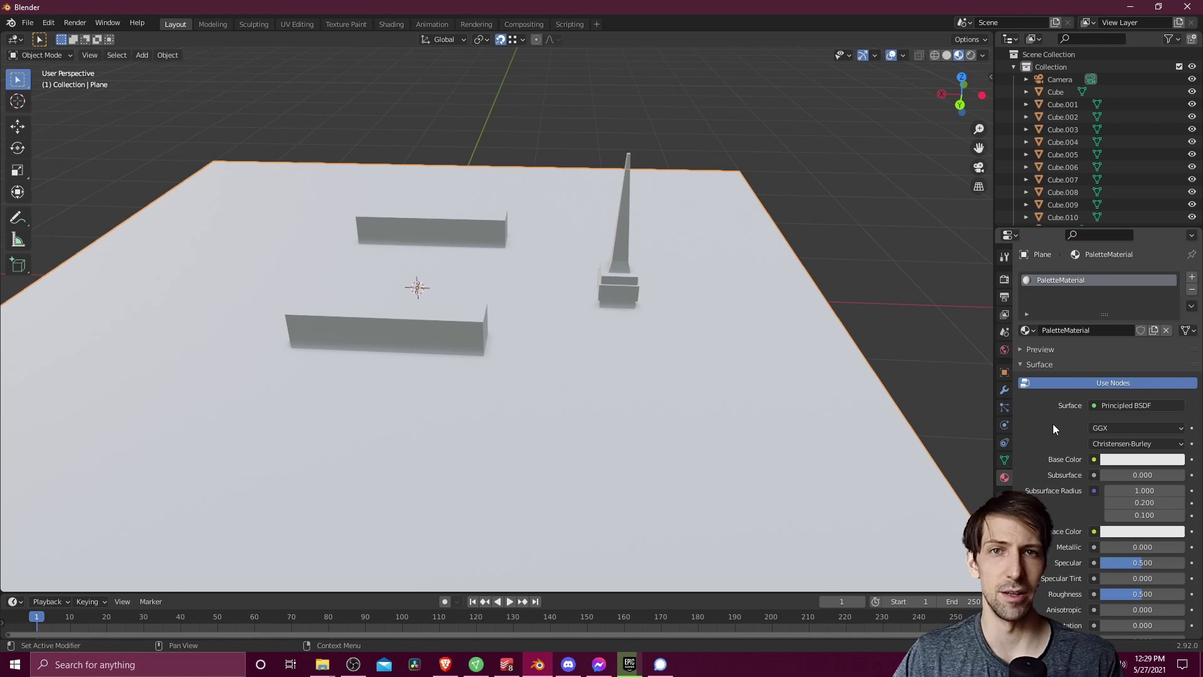
Assign an Image Texture to PaletteMaterial's base color and load pear36-8x.png from the Desktop folder
{"action": "left_click", "coordinate": [1092, 460]}
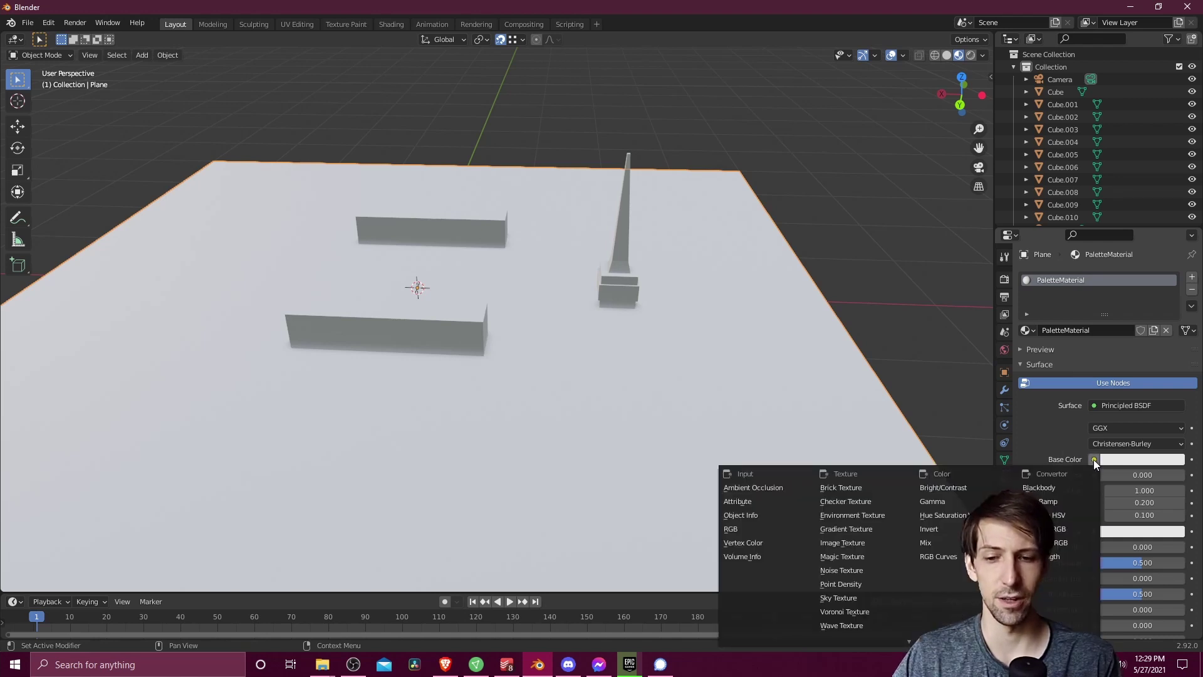
{"action": "left_click", "coordinate": [850, 544]}
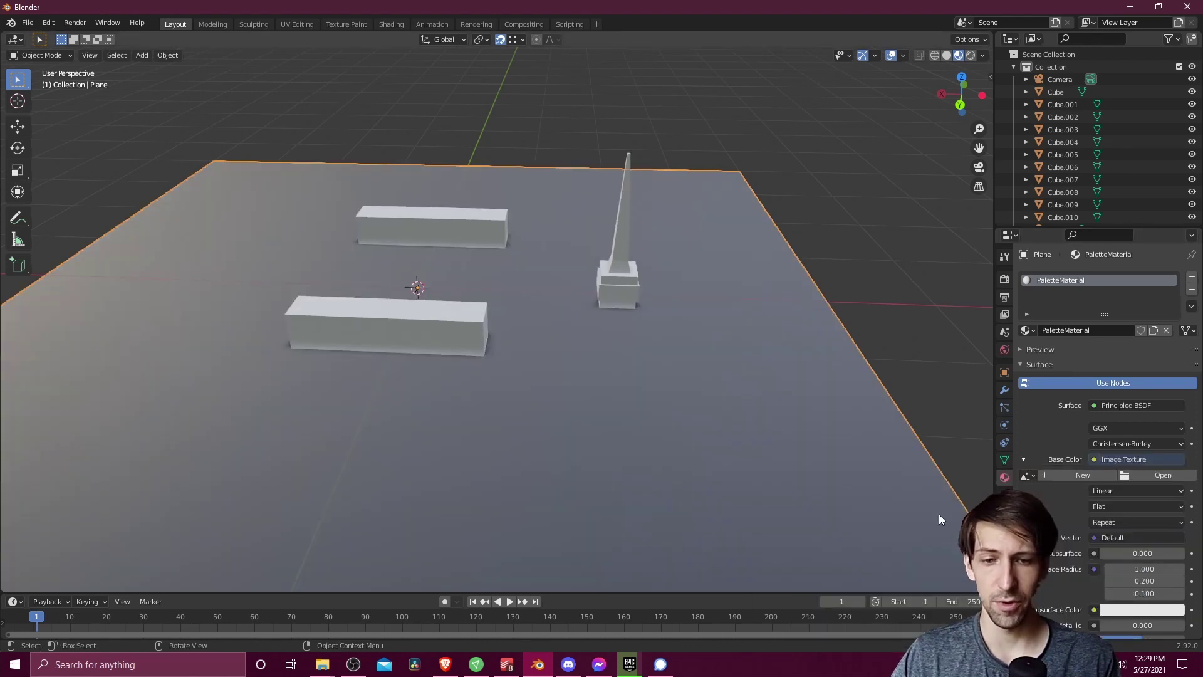
{"action": "left_click", "coordinate": [1141, 475]}
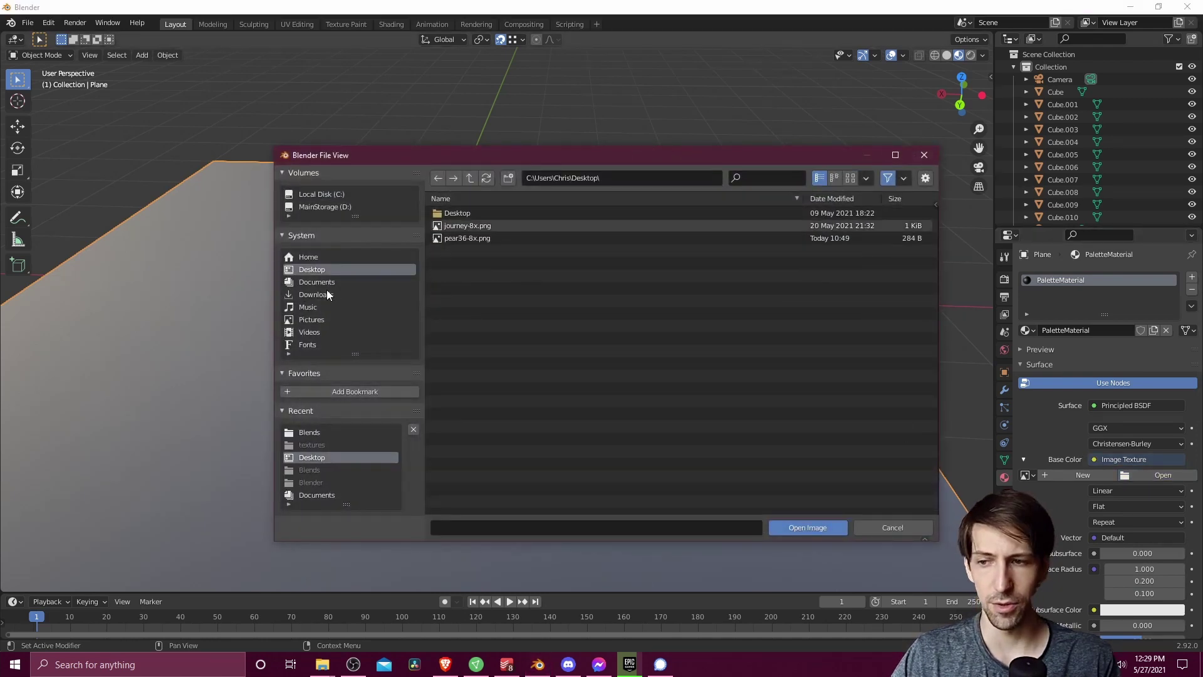
{"action": "double_click", "coordinate": [495, 235]}
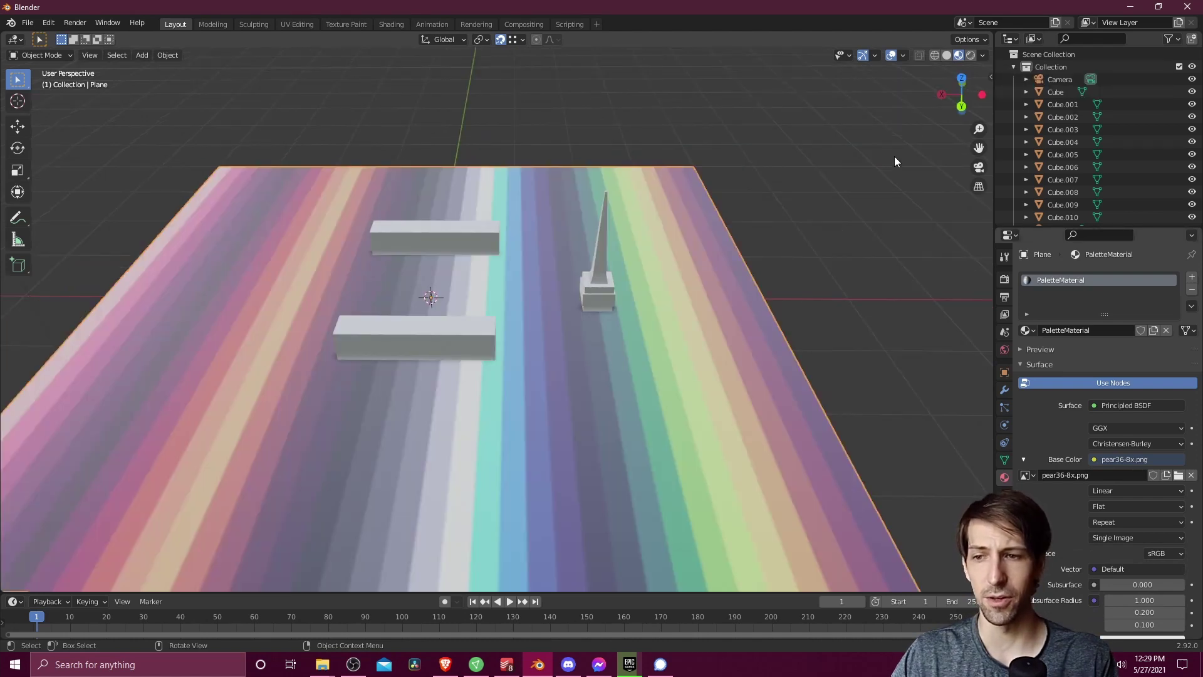
Set the palette texture's interpolation to Closest and check the edges of the color stripes on the plane
{"action": "middle_click_drag", "start_coordinate": [862, 174], "coordinate": [800, 193]}
{"action": "scroll", "coordinate": [624, 281], "scroll_direction": "up", "scroll_amount": 3}
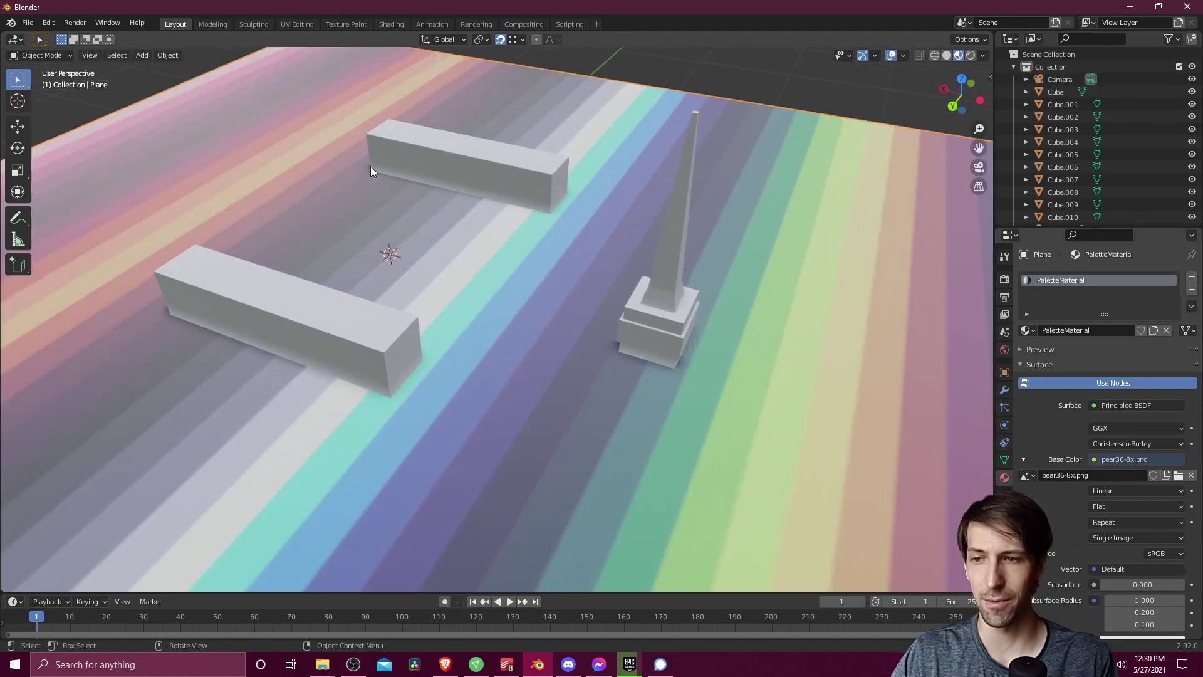
{"action": "scroll", "coordinate": [431, 209], "scroll_direction": "down", "scroll_amount": 5}
{"action": "mouse_move", "coordinate": [431, 209]}
{"action": "middle_mouse_down"}
{"action": "mouse_move", "coordinate": [452, 210]}
{"action": "mouse_move", "coordinate": [411, 207]}
{"action": "middle_mouse_up"}
{"action": "scroll", "coordinate": [683, 294], "scroll_direction": "up", "scroll_amount": 3}
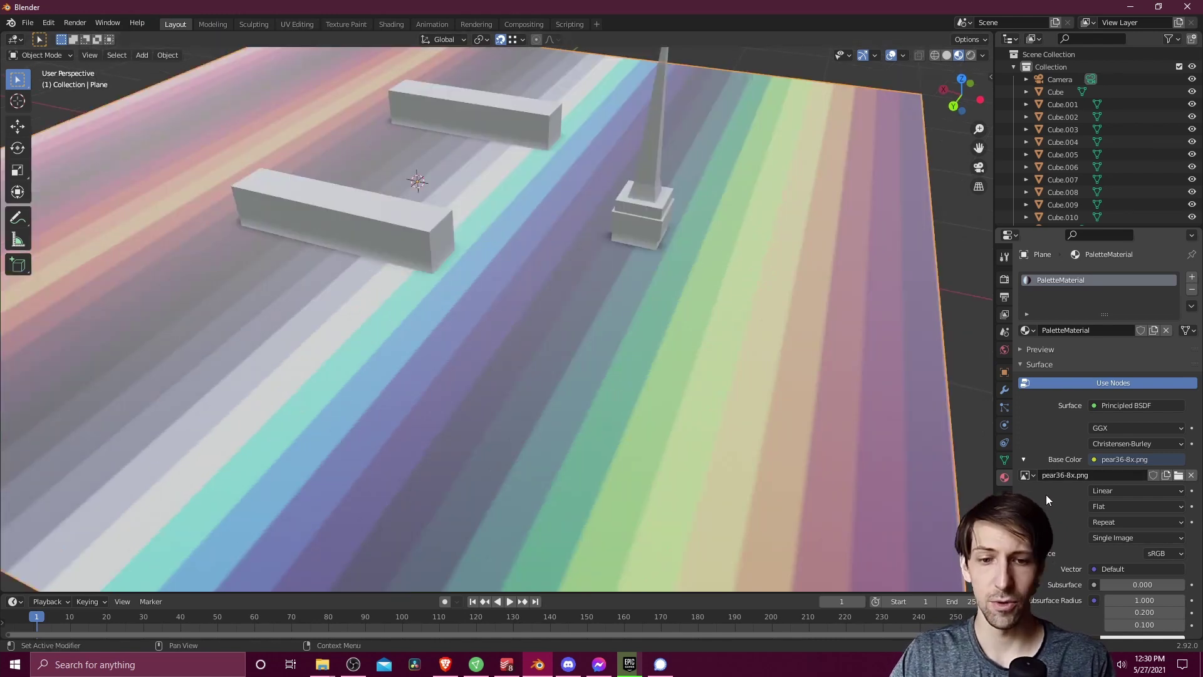
{"action": "left_click", "coordinate": [1112, 489]}
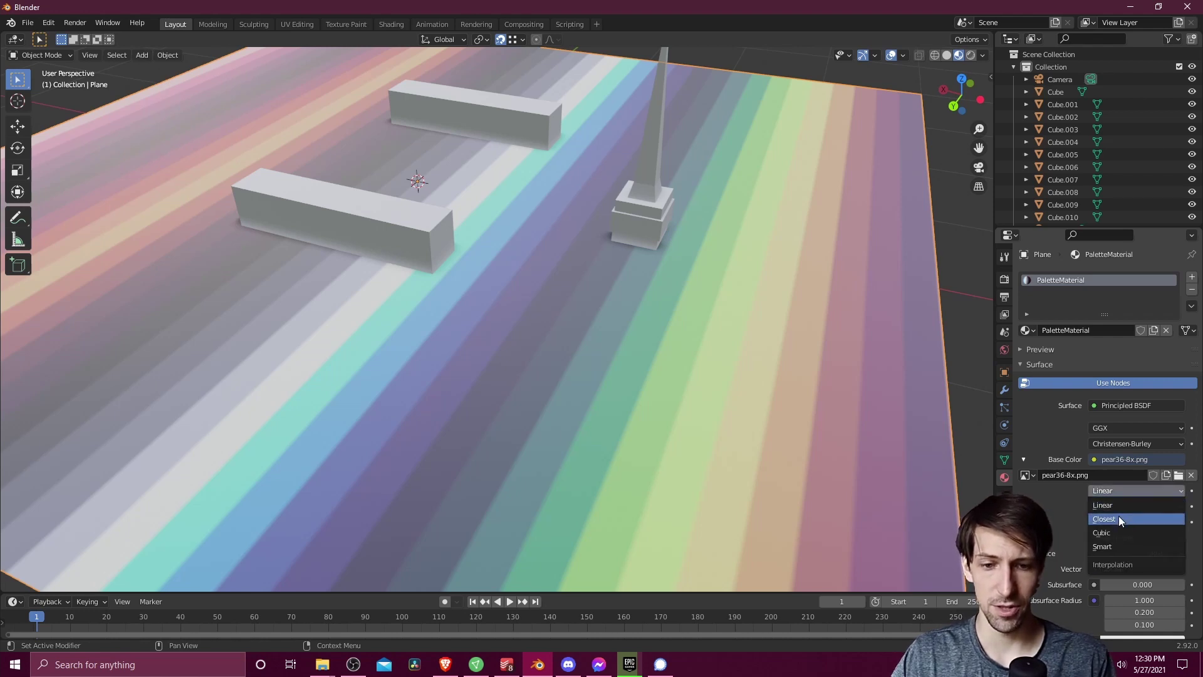
{"action": "left_click", "coordinate": [1118, 517]}
{"action": "scroll", "coordinate": [566, 332], "scroll_direction": "up", "scroll_amount": 5}
{"action": "scroll", "coordinate": [567, 332], "scroll_direction": "up", "scroll_amount": 2}
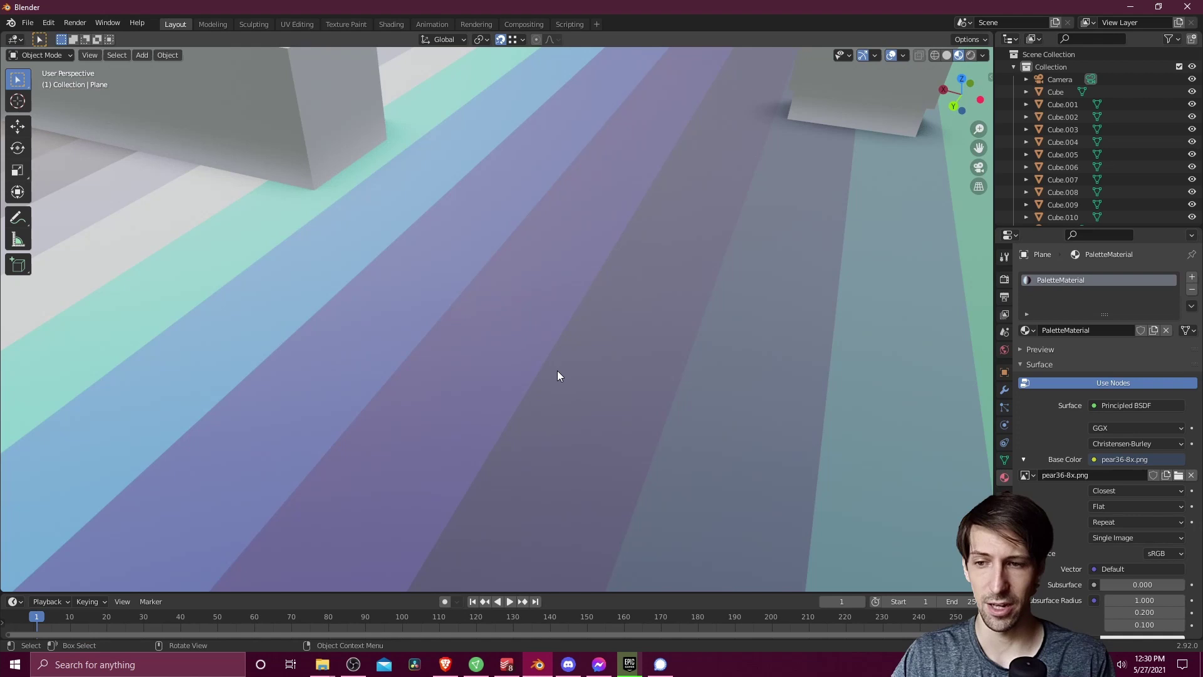
{"action": "scroll", "coordinate": [566, 272], "scroll_direction": "down", "scroll_amount": 2}
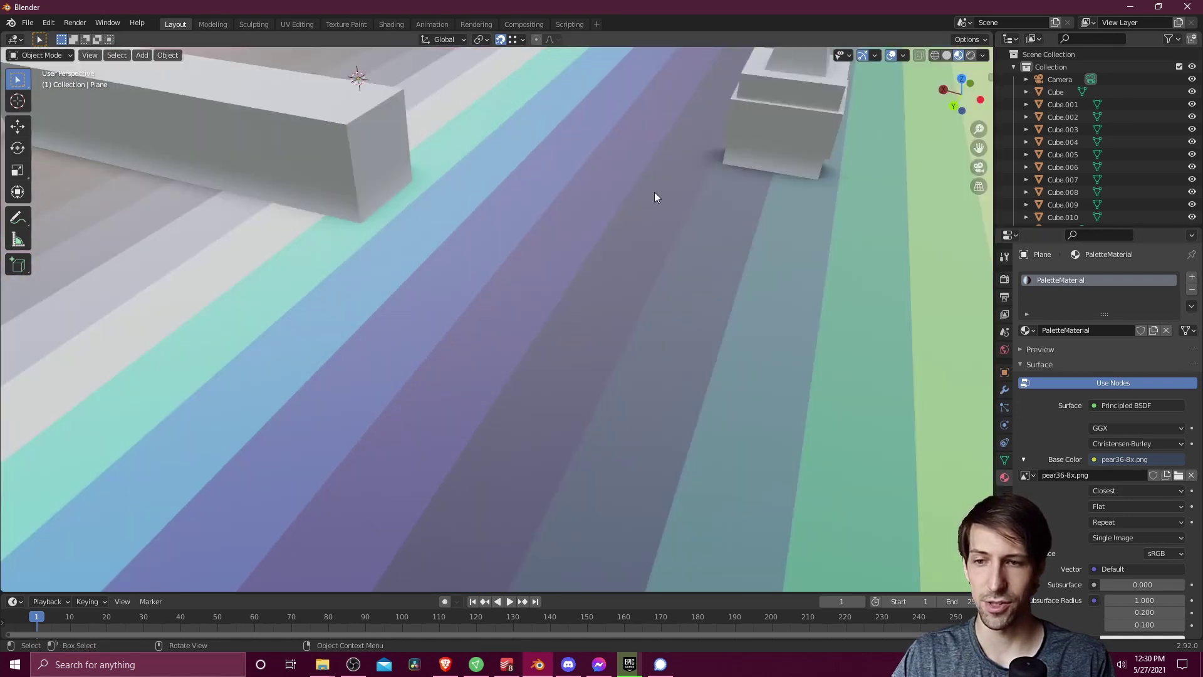
{"action": "scroll", "coordinate": [545, 188], "scroll_direction": "down", "scroll_amount": 8}
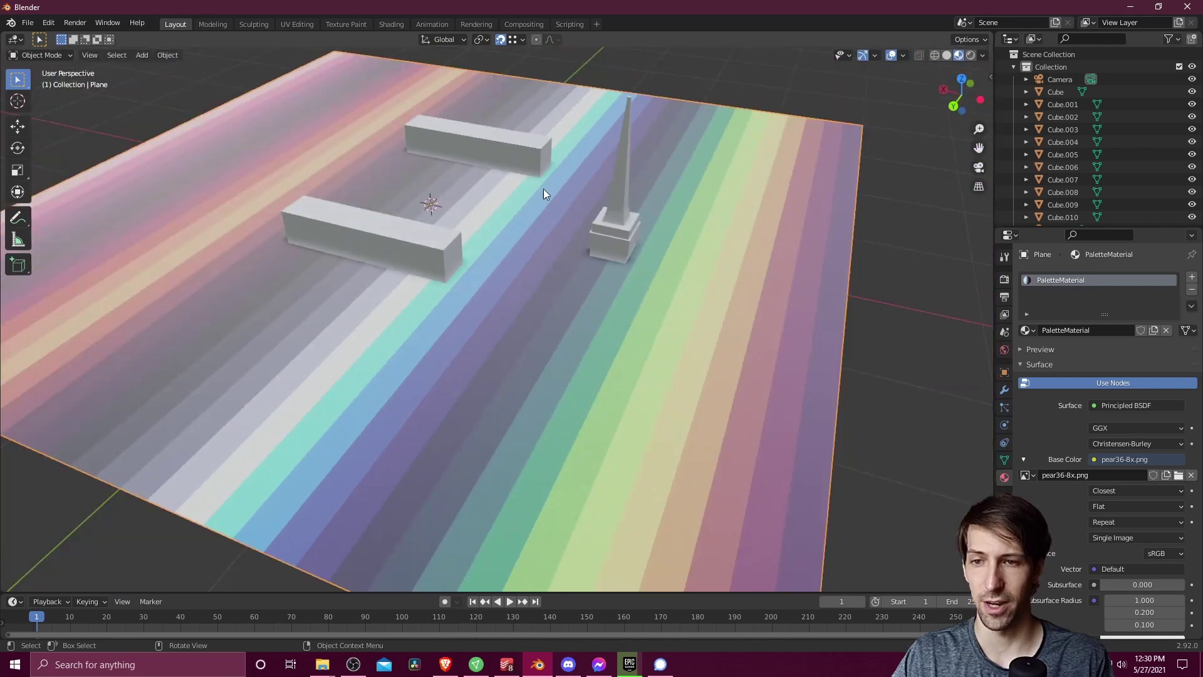
{"action": "mouse_move", "coordinate": [547, 266]}
{"action": "middle_mouse_down"}
{"action": "mouse_move", "coordinate": [536, 245]}
{"action": "mouse_move", "coordinate": [552, 259]}
{"action": "middle_mouse_up"}
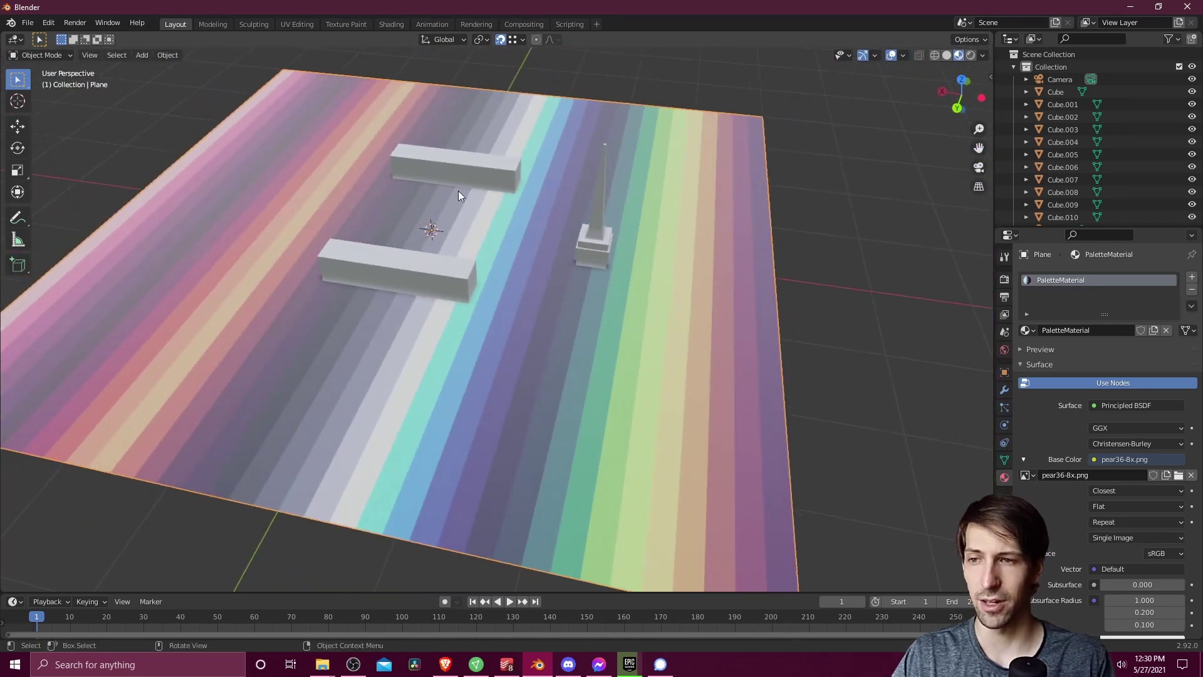
Switch to the UV Editing workspace and display the 3D view of the plane in Material Preview shading
{"action": "left_click", "coordinate": [298, 25]}
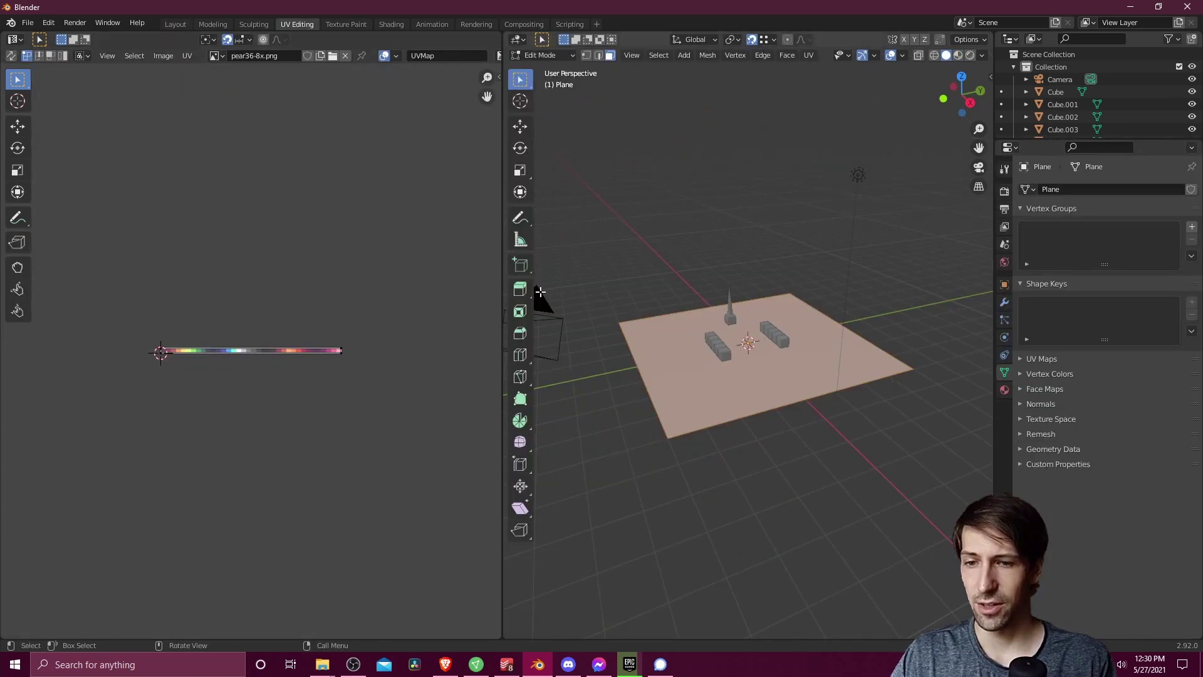
{"action": "scroll", "coordinate": [355, 344], "scroll_direction": "up", "scroll_amount": 4}
{"action": "scroll", "coordinate": [377, 331], "scroll_direction": "down", "scroll_amount": 1}
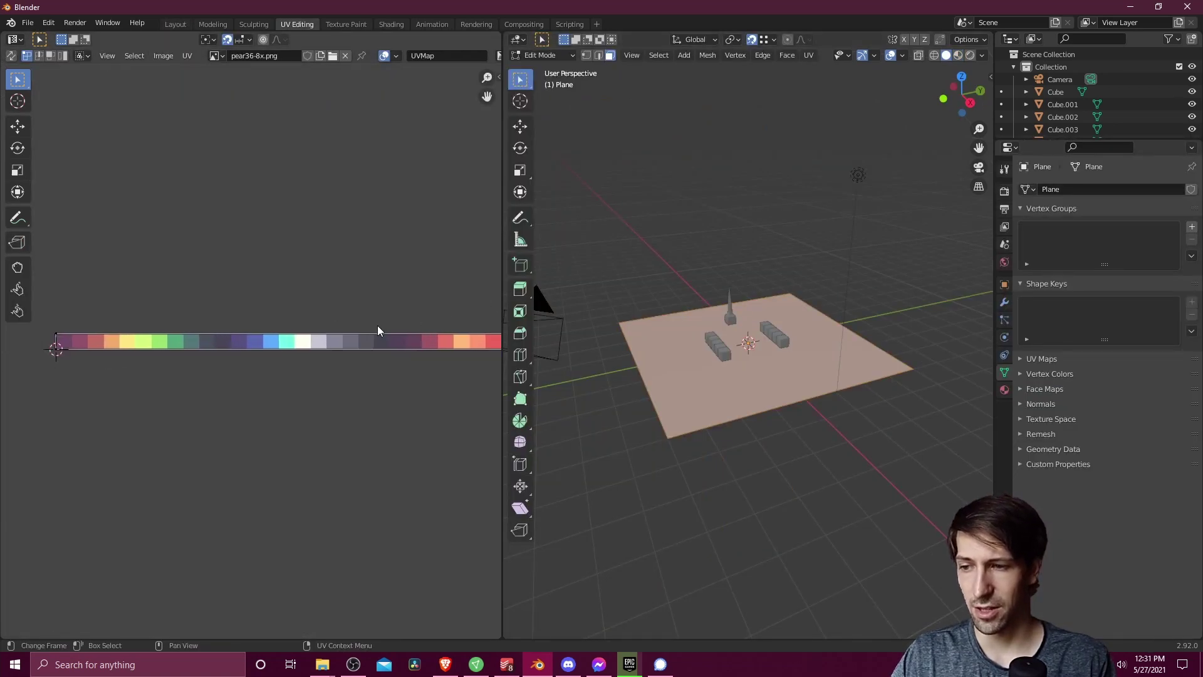
{"action": "middle_click_drag", "start_coordinate": [675, 291], "coordinate": [746, 308]}
{"action": "middle_click_drag", "start_coordinate": [364, 314], "coordinate": [312, 287]}
{"action": "scroll", "coordinate": [310, 285], "scroll_direction": "down", "scroll_amount": 2}
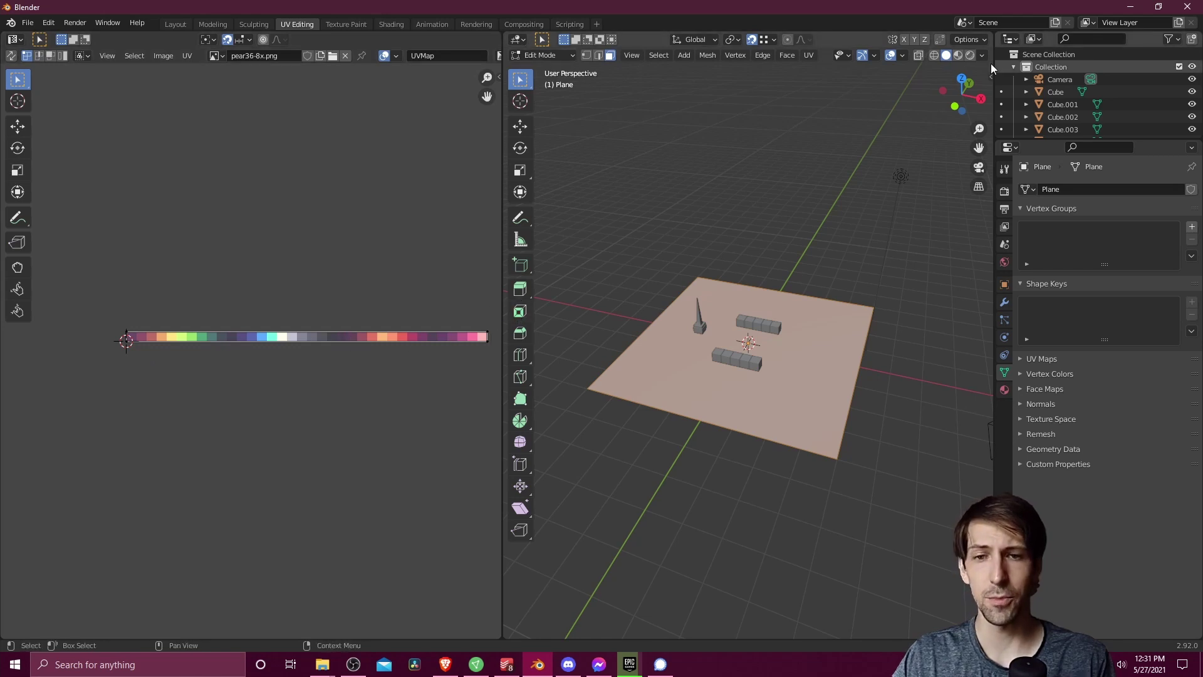
{"action": "left_click", "coordinate": [957, 56]}
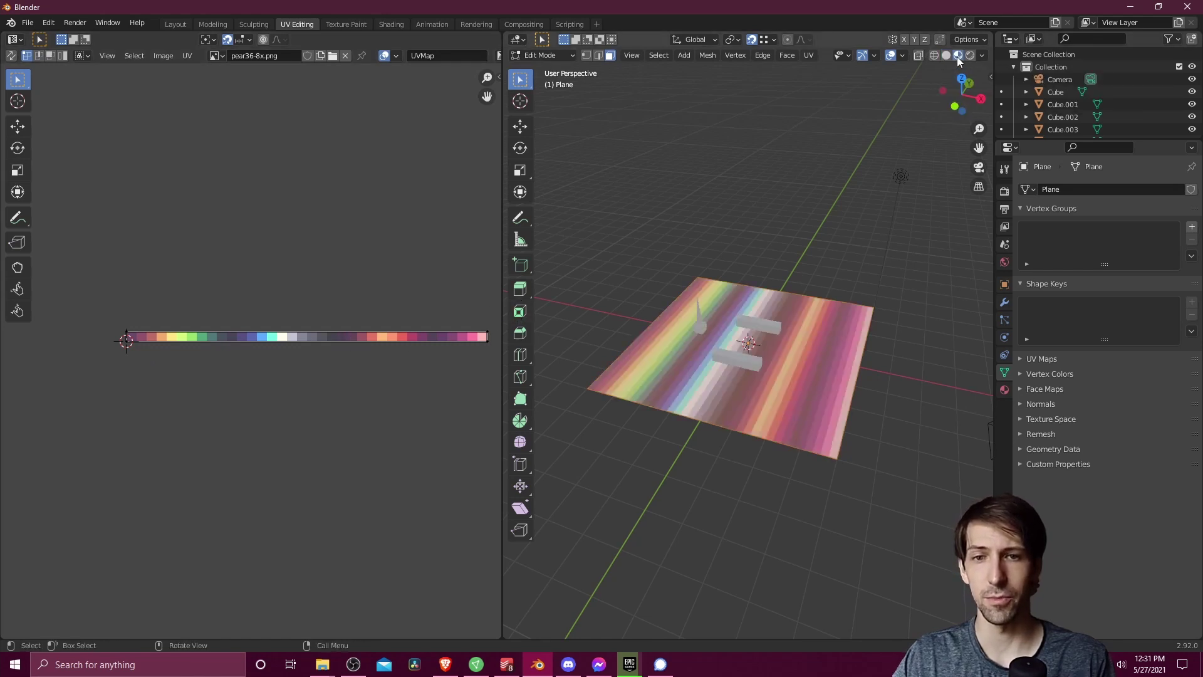
{"action": "mouse_move", "coordinate": [855, 244]}
{"action": "middle_mouse_down"}
{"action": "mouse_move", "coordinate": [886, 272]}
{"action": "mouse_move", "coordinate": [852, 345]}
{"action": "middle_mouse_up"}
{"action": "scroll", "coordinate": [830, 338], "scroll_direction": "up", "scroll_amount": 3}
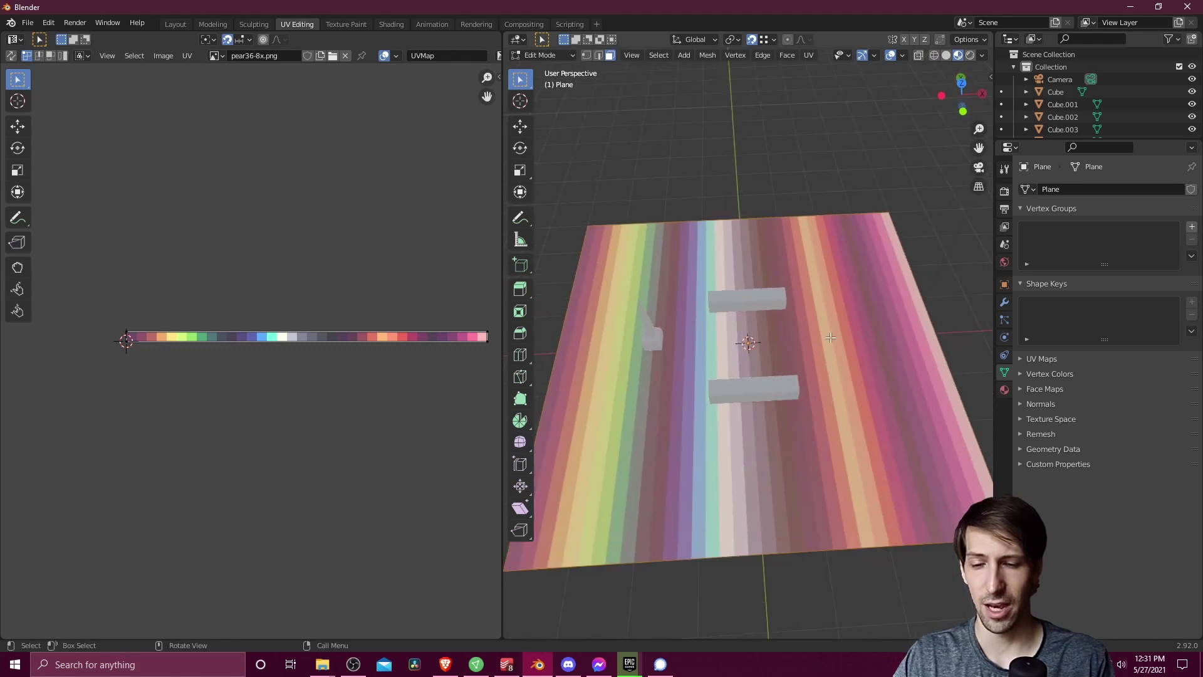
Select the plane's face and compare its palette stripes with its UV layout
{"action": "left_click", "coordinate": [837, 307]}
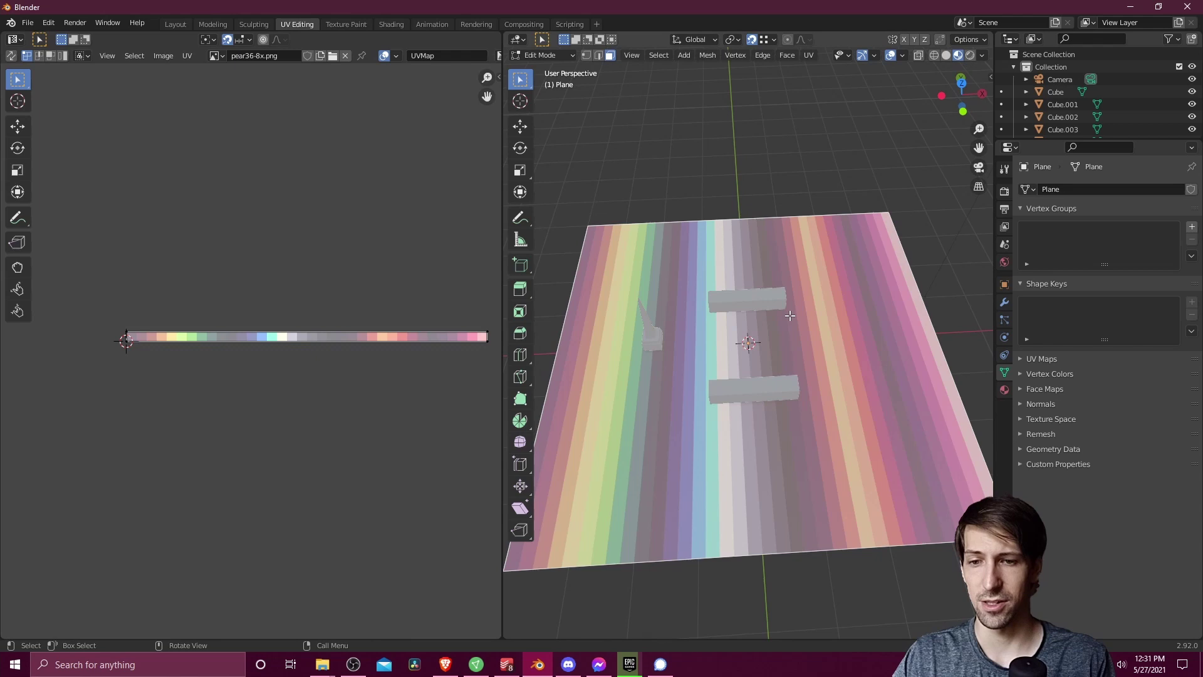
{"action": "middle_click_drag", "start_coordinate": [790, 316], "coordinate": [746, 306]}
{"action": "mouse_move", "coordinate": [760, 363]}
{"action": "middle_mouse_down"}
{"action": "mouse_move", "coordinate": [762, 318]}
{"action": "mouse_move", "coordinate": [795, 321]}
{"action": "mouse_move", "coordinate": [749, 352]}
{"action": "mouse_move", "coordinate": [767, 366]}
{"action": "middle_mouse_up"}
{"action": "middle_click_drag", "start_coordinate": [793, 317], "coordinate": [804, 299]}
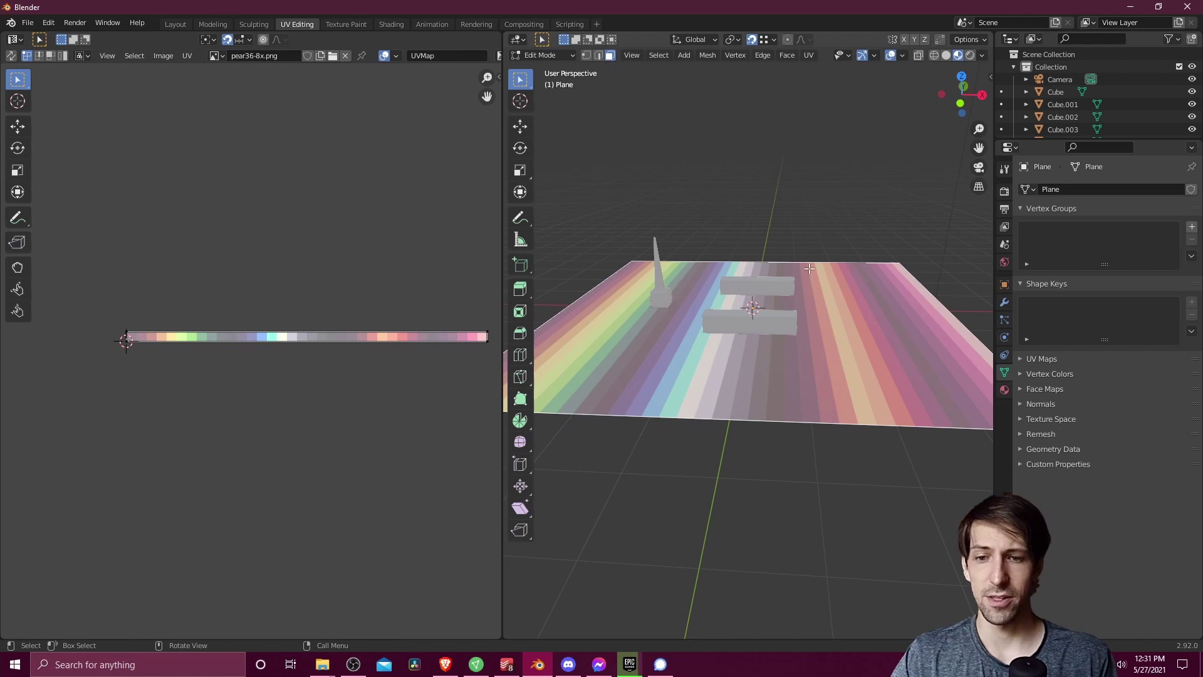
{"action": "middle_click_drag", "start_coordinate": [829, 312], "coordinate": [752, 261]}
{"action": "middle_click_drag", "start_coordinate": [848, 333], "coordinate": [892, 433]}
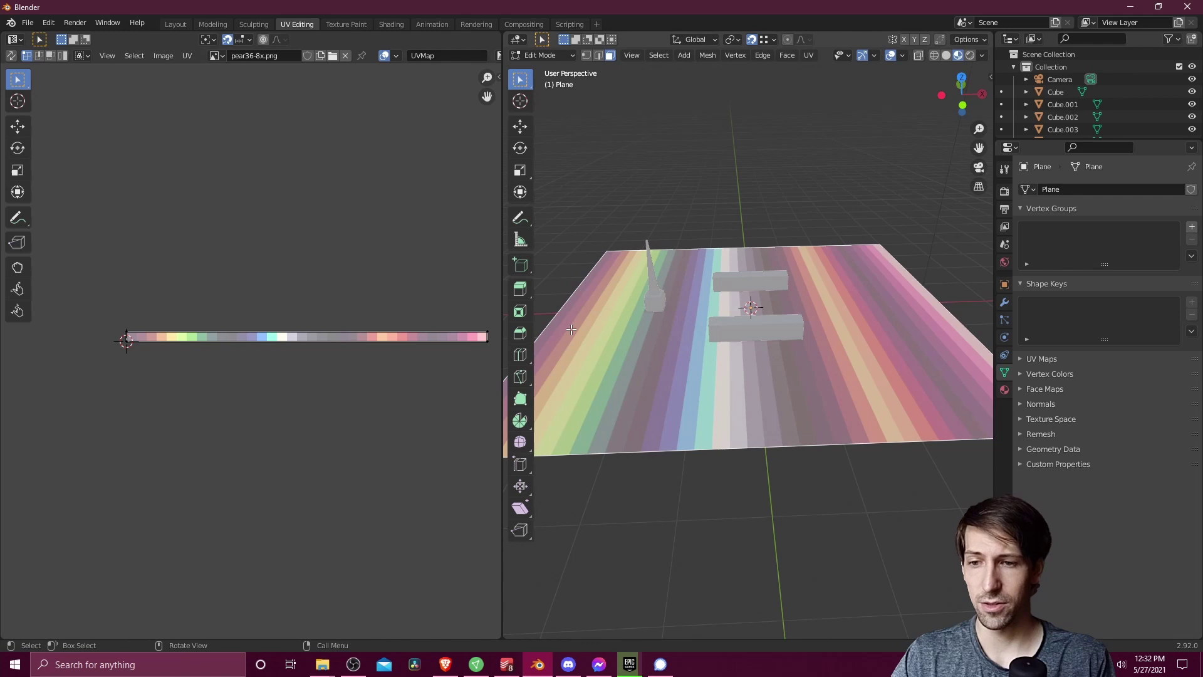
{"action": "middle_click_drag", "start_coordinate": [359, 212], "coordinate": [342, 211]}
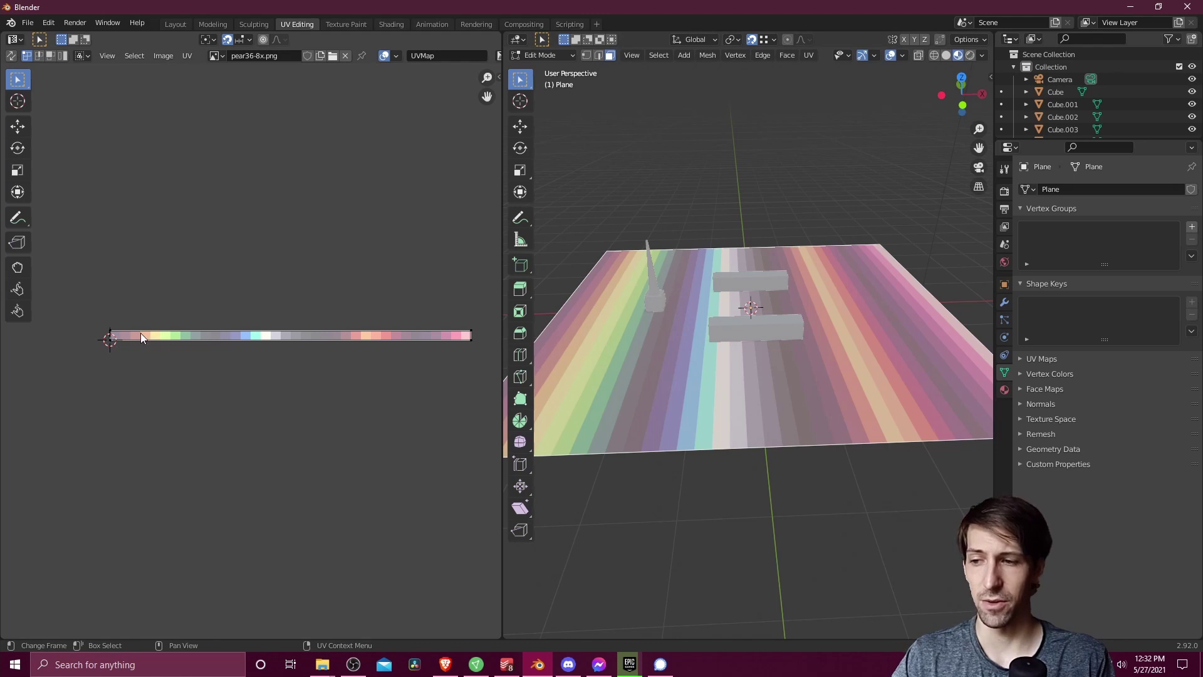
{"action": "scroll", "coordinate": [131, 333], "scroll_direction": "up", "scroll_amount": 2}
{"action": "left_click_drag", "start_coordinate": [63, 308], "coordinate": [148, 420]}
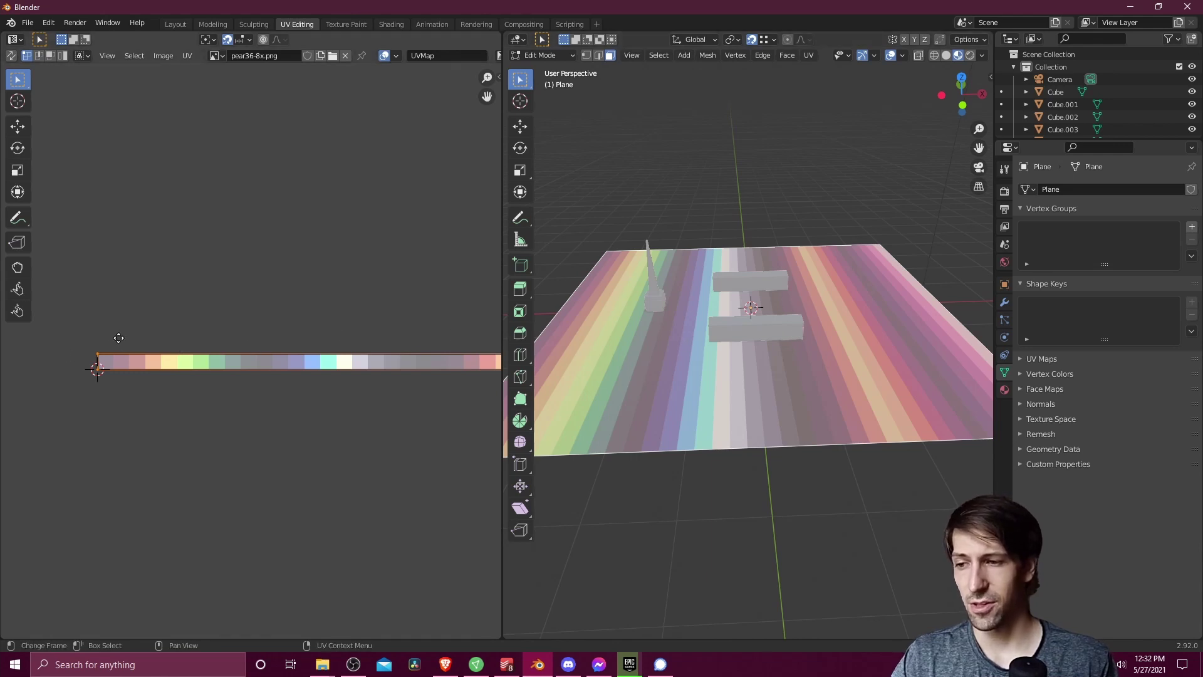
{"action": "key", "text": "g"}
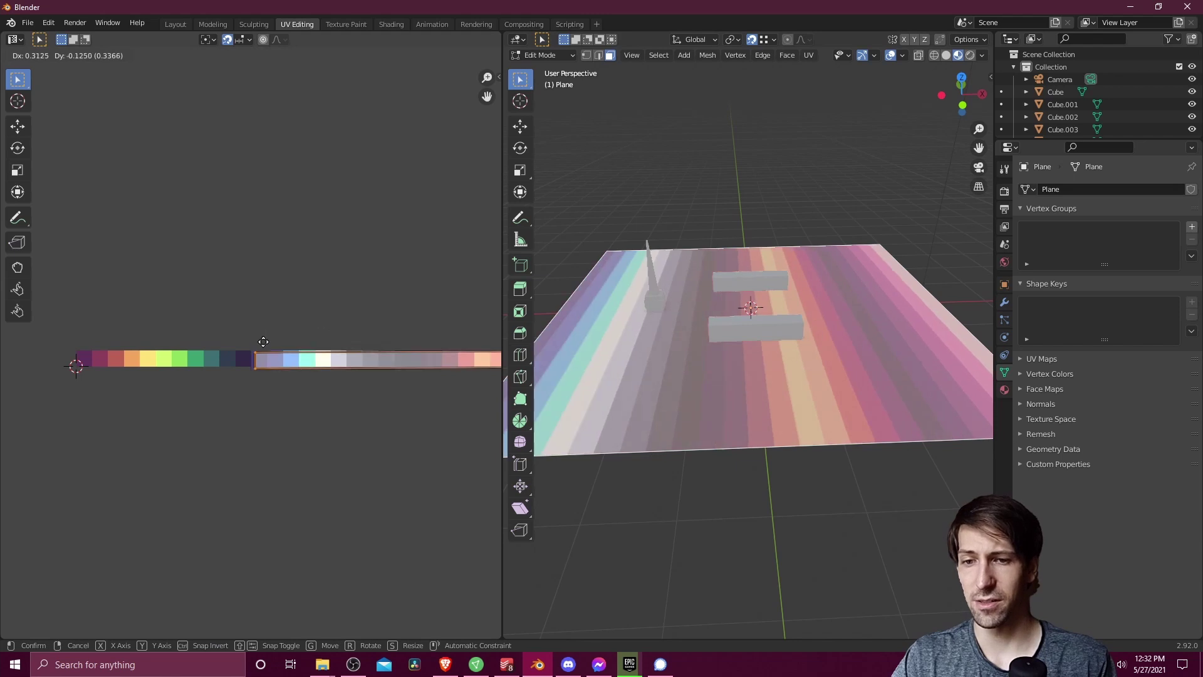
{"action": "right_click", "coordinate": [346, 332]}
Scale all of the plane's UV vertices to 0 so they collapse to a single point on the palette
{"action": "middle_click_drag", "start_coordinate": [346, 332], "coordinate": [265, 330]}
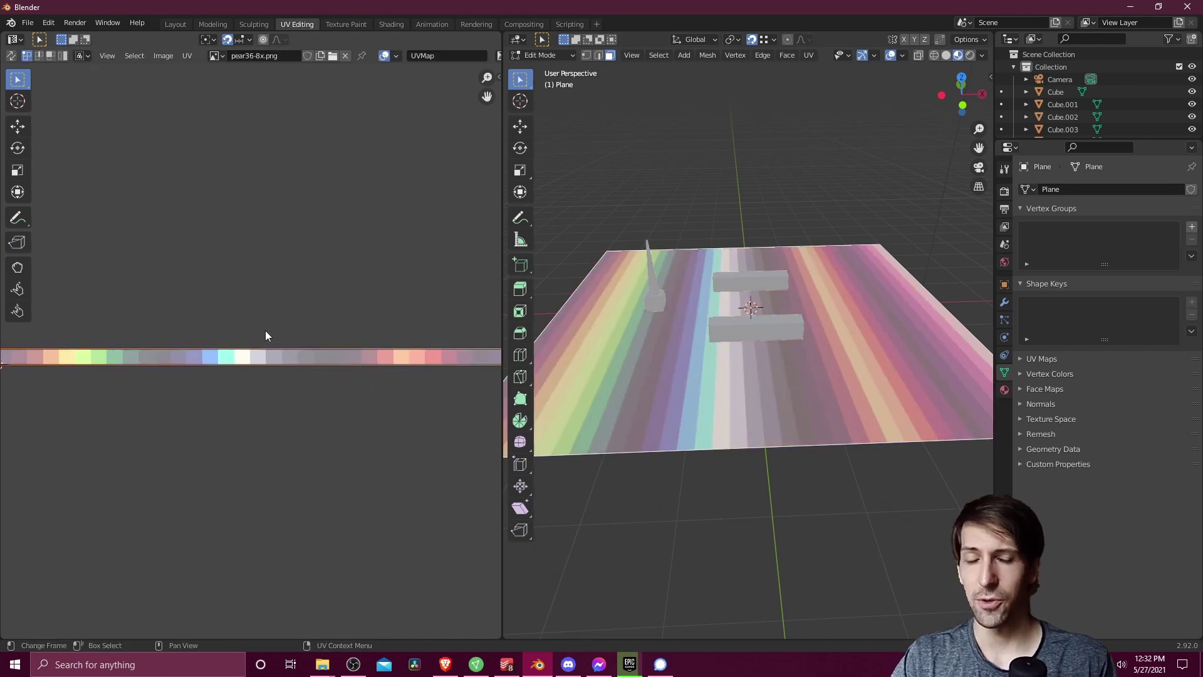
{"action": "scroll", "coordinate": [317, 323], "scroll_direction": "down", "scroll_amount": 2}
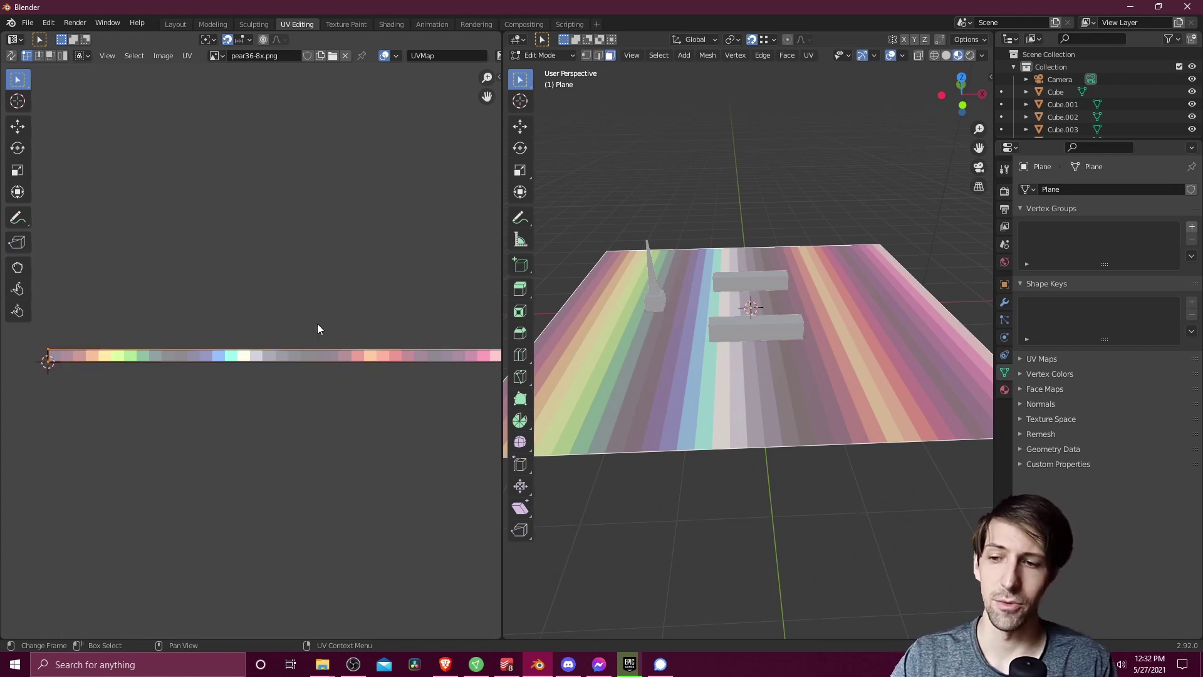
{"action": "middle_click_drag", "start_coordinate": [330, 320], "coordinate": [307, 282]}
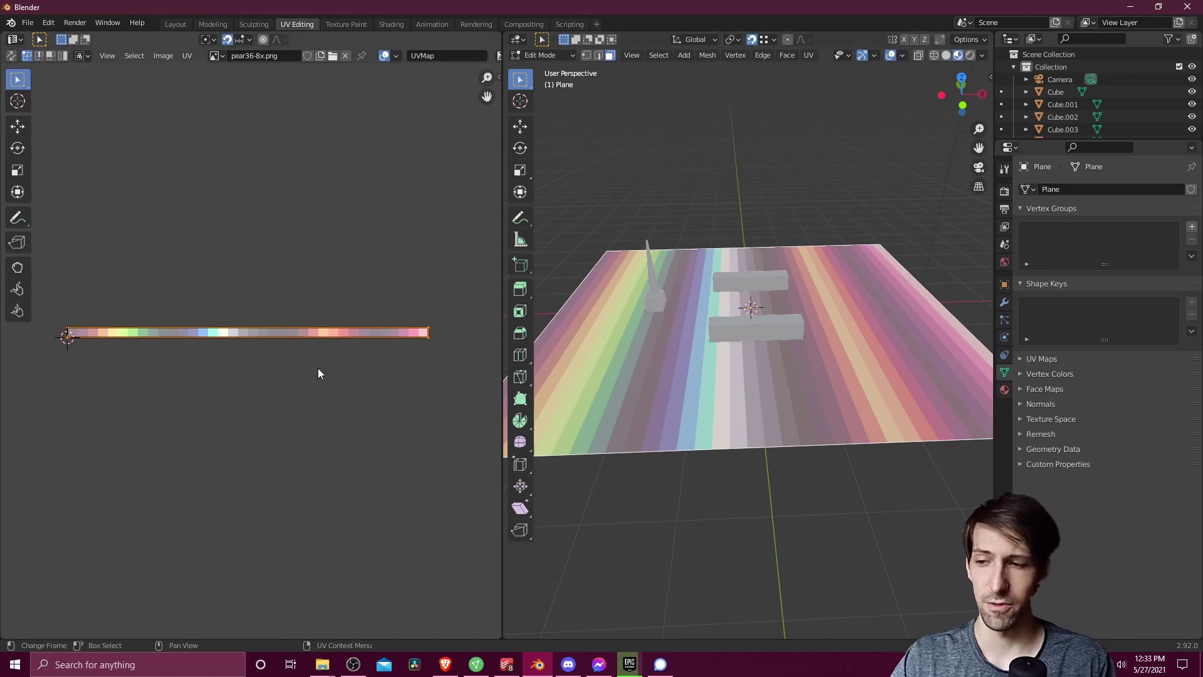
{"action": "key", "text": "s"}
{"action": "key", "text": "0"}
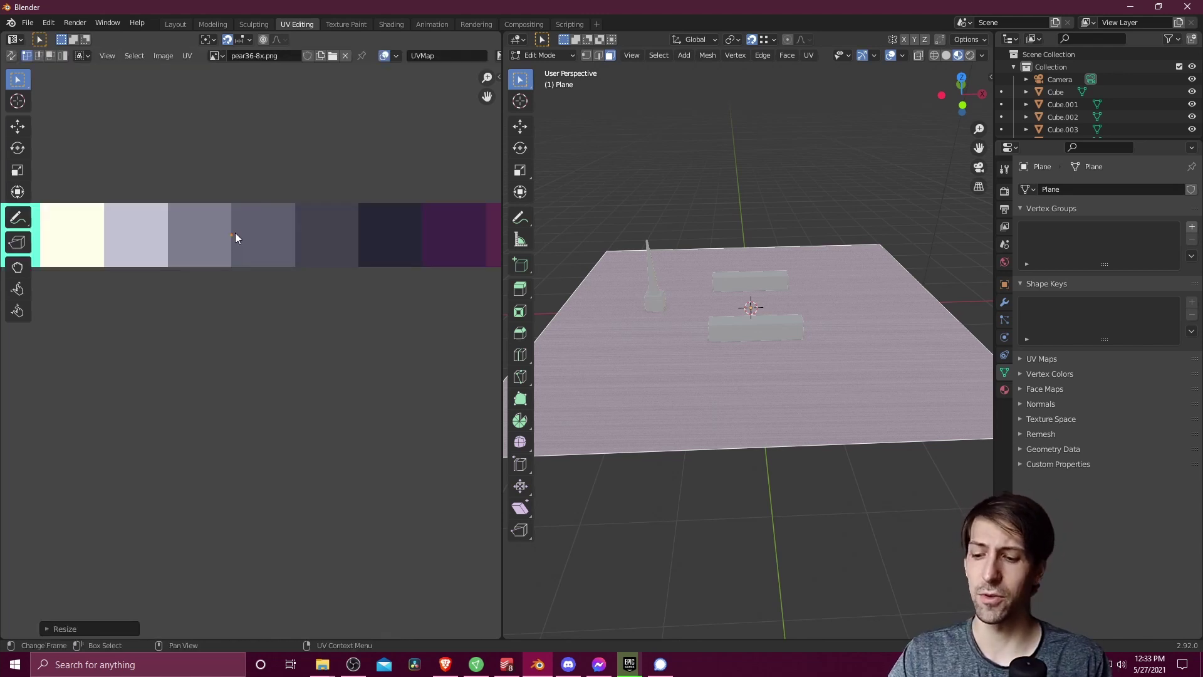
Turn off snapping in the UV editor and move the plane's collapsed UV point onto the dark purple palette color
{"action": "key", "text": "g"}
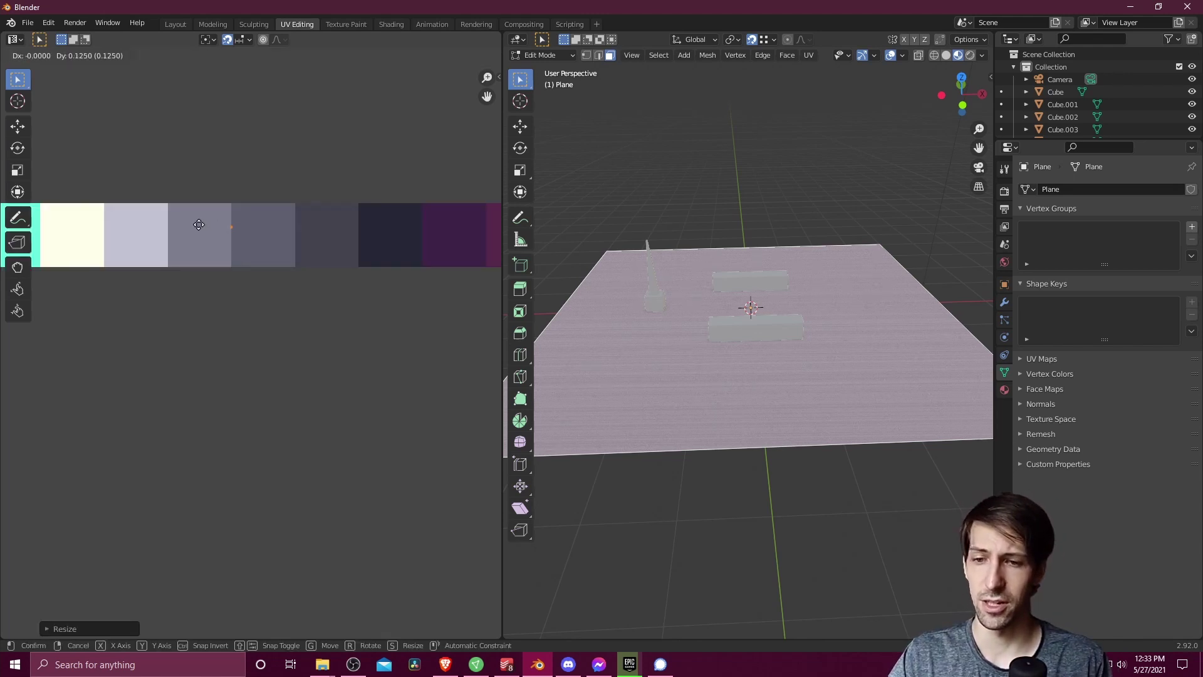
{"action": "right_click", "coordinate": [305, 230]}
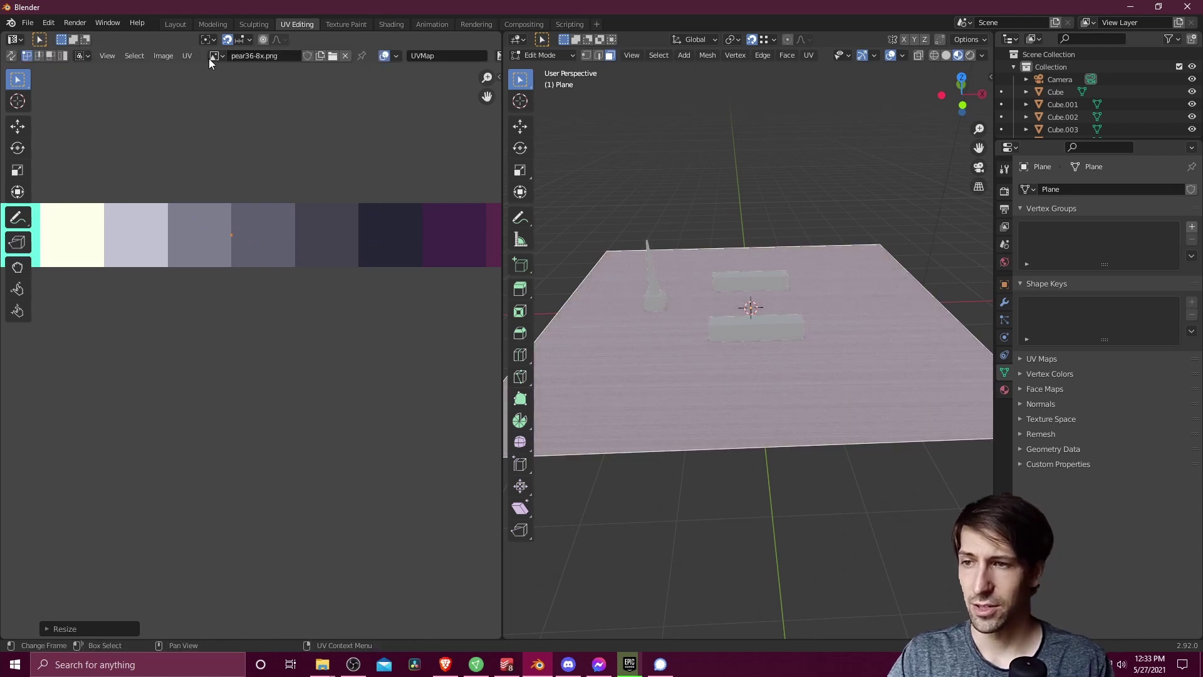
{"action": "key", "text": "g"}
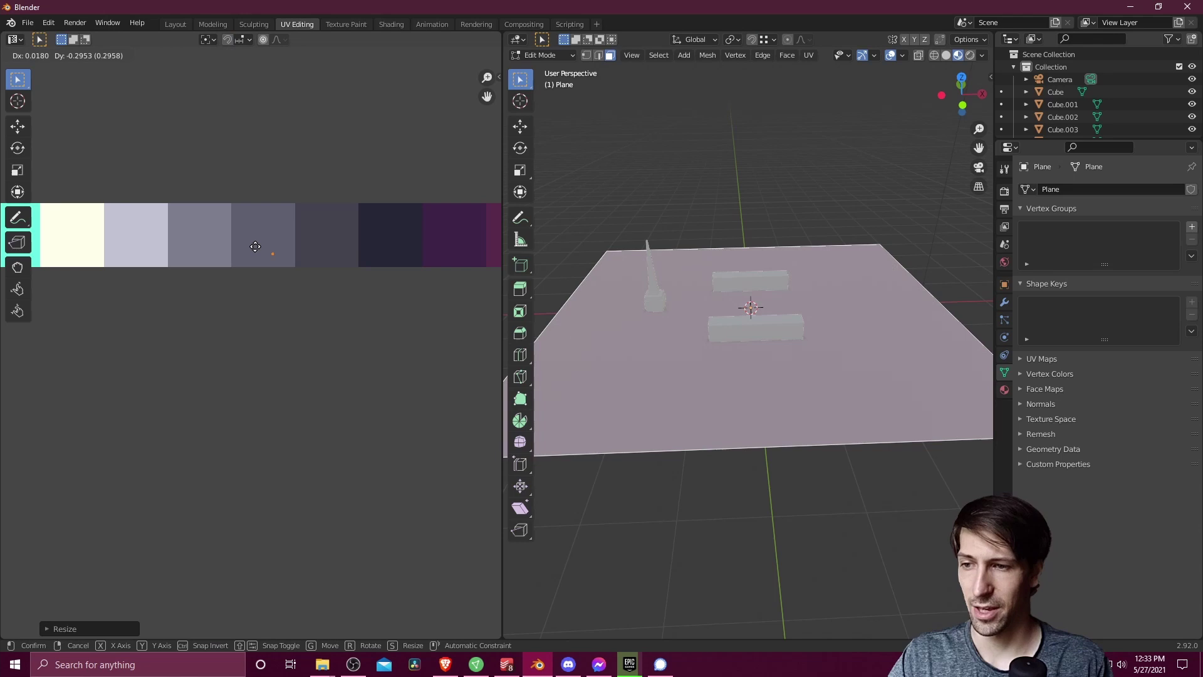
{"action": "left_click", "coordinate": [296, 227]}
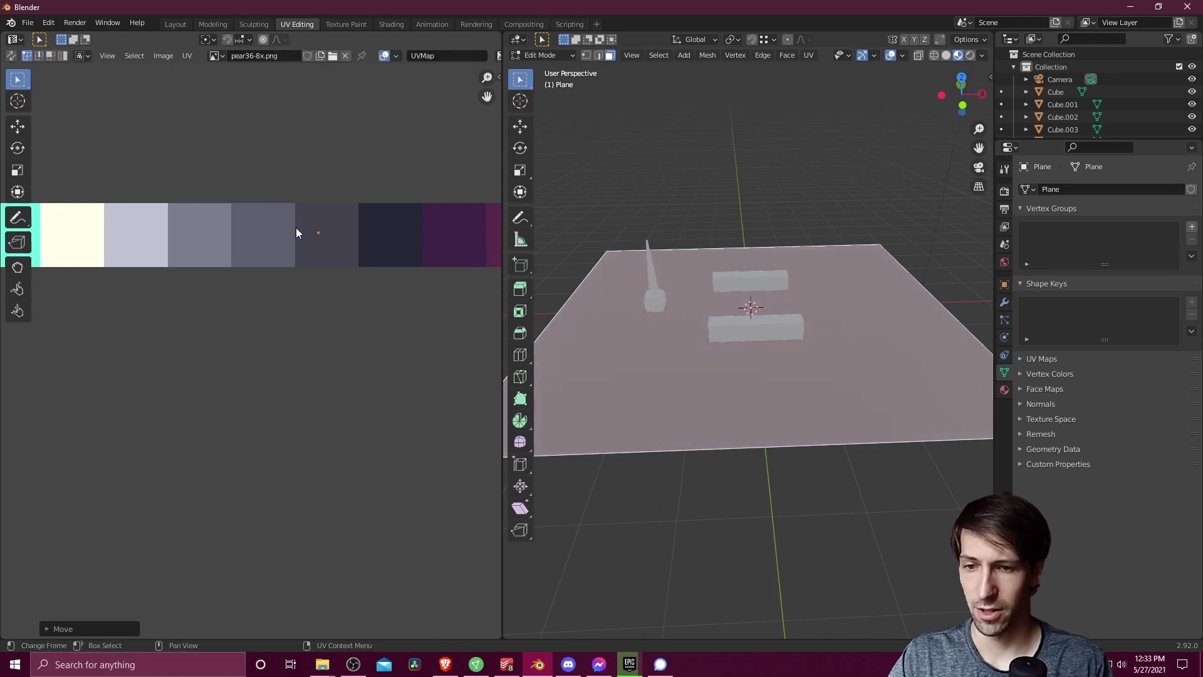
{"action": "key", "text": "g"}
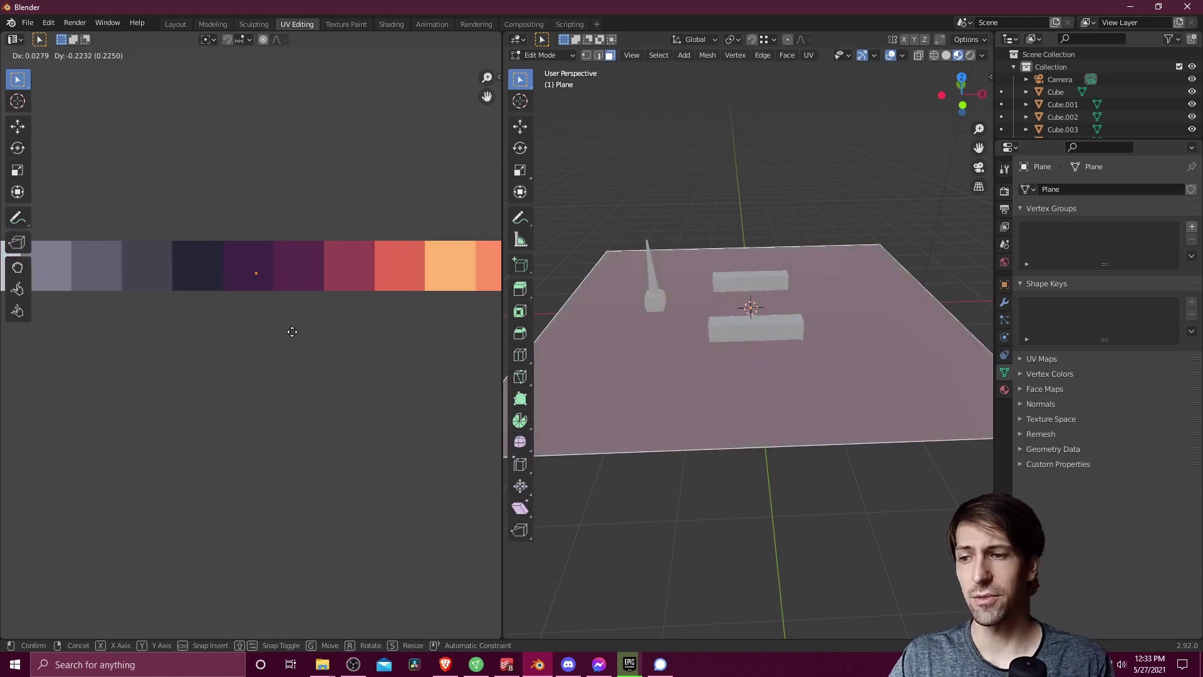
{"action": "left_click", "coordinate": [289, 320]}
Try the maroon, coral and light orange palette colors on the plane by moving its collapsed UV point onto each
{"action": "scroll", "coordinate": [289, 324], "scroll_direction": "down", "scroll_amount": 2}
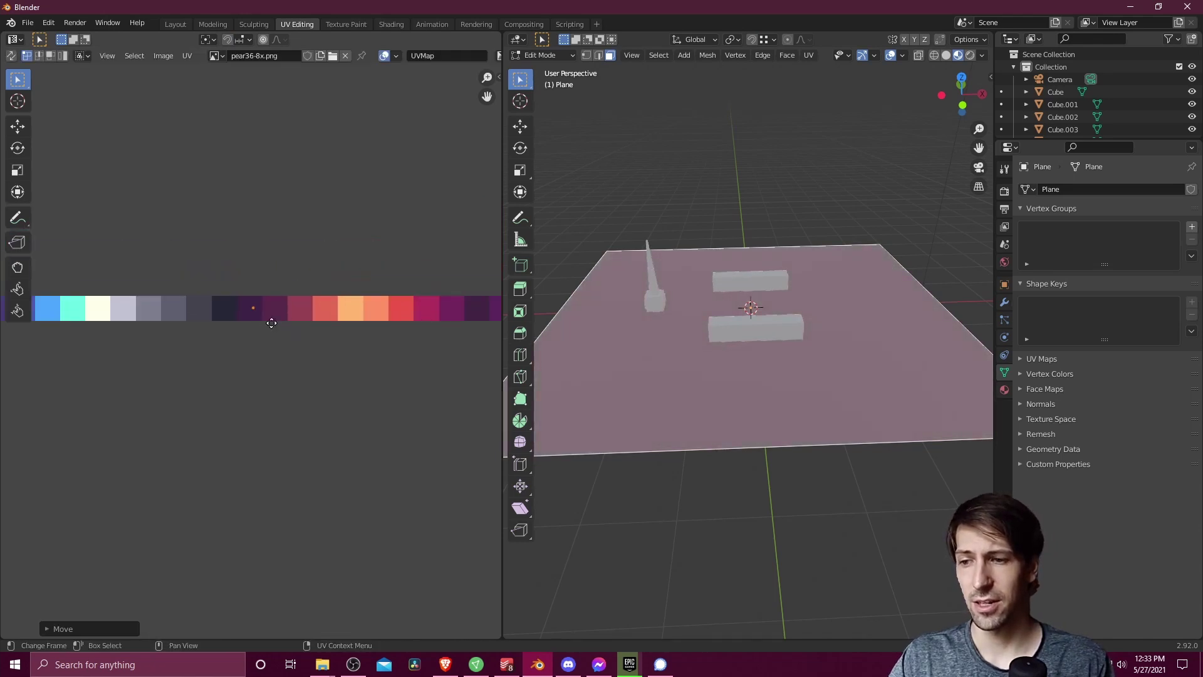
{"action": "key", "text": "g"}
{"action": "left_click", "coordinate": [318, 320]}
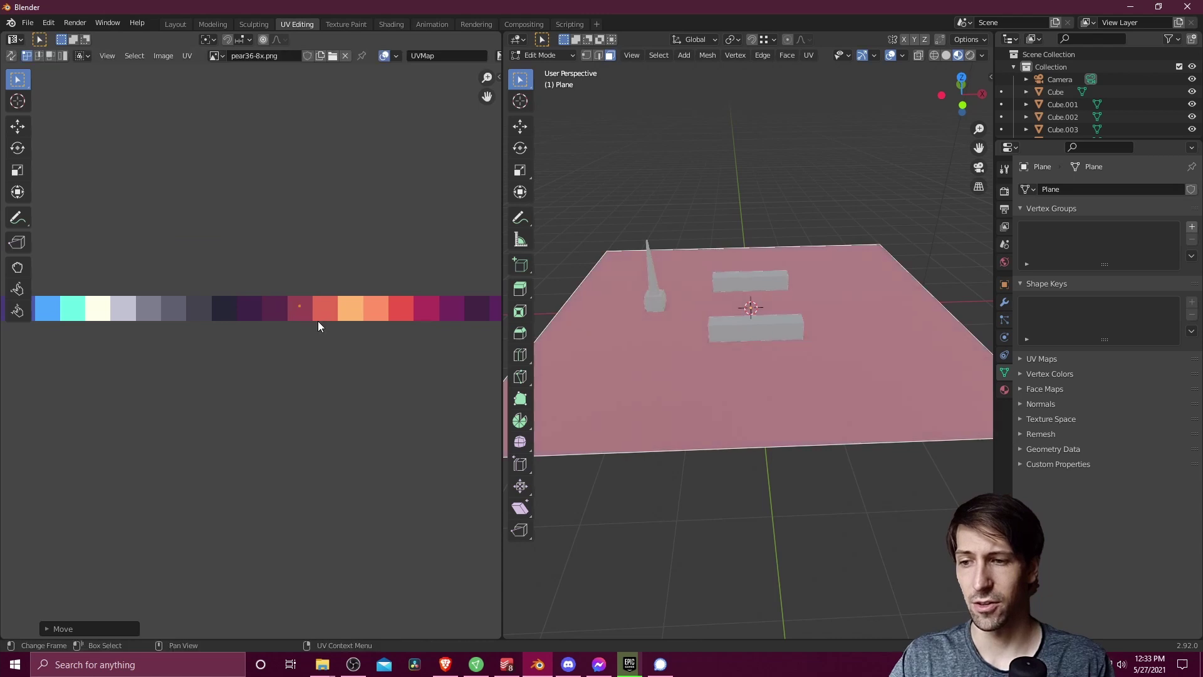
{"action": "middle_click_drag", "start_coordinate": [311, 273], "coordinate": [166, 260]}
{"action": "key", "text": "g"}
{"action": "left_click", "coordinate": [222, 298]}
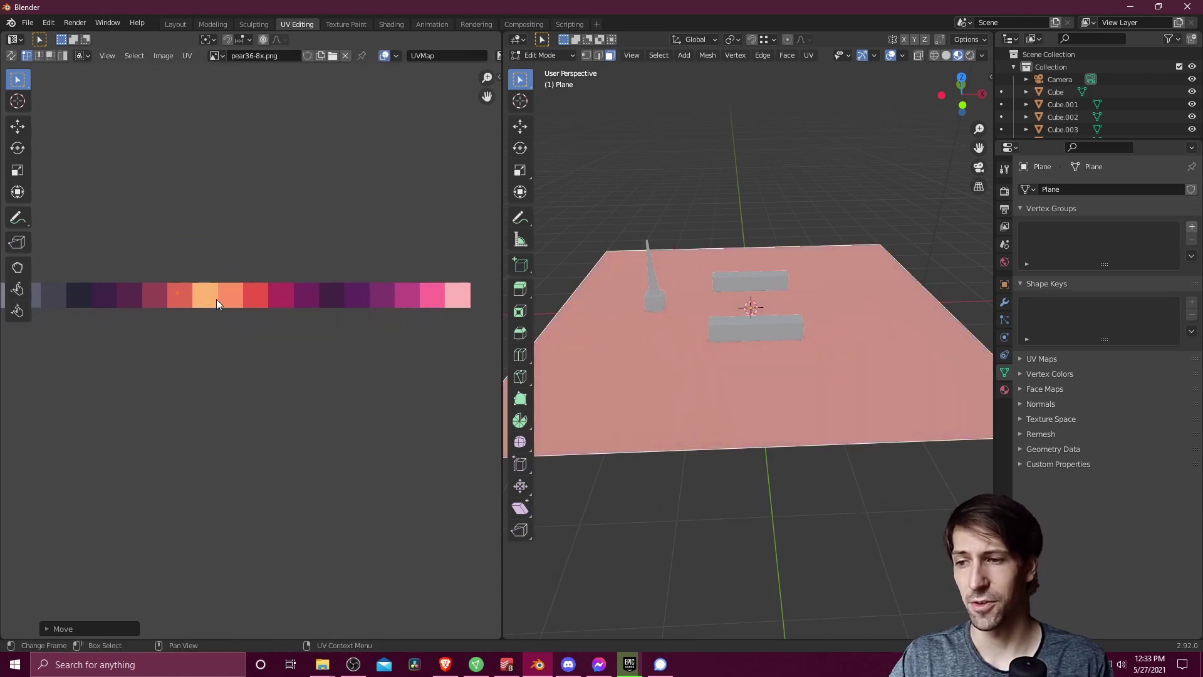
{"action": "key", "text": "g"}
{"action": "left_click", "coordinate": [231, 305]}
Box-select the plane's UV point and try it on the salmon orange, red, crimson and dark plum palette colors
{"action": "left_click_drag", "start_coordinate": [287, 360], "coordinate": [148, 246]}
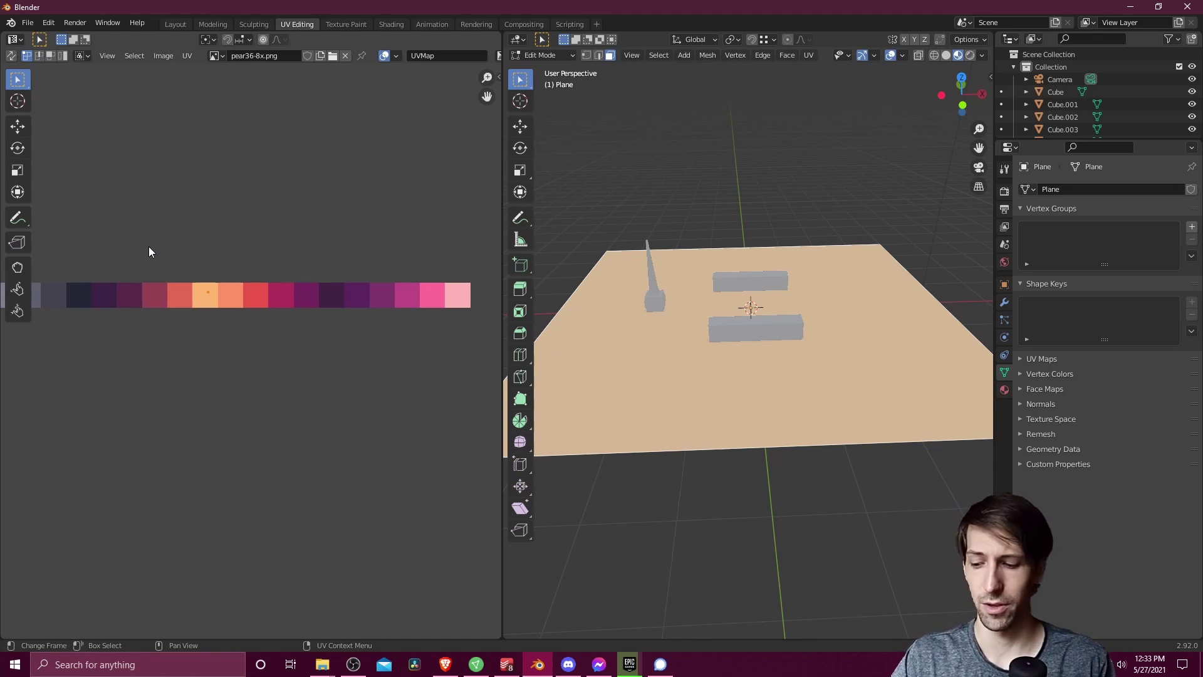
{"action": "key", "text": "g"}
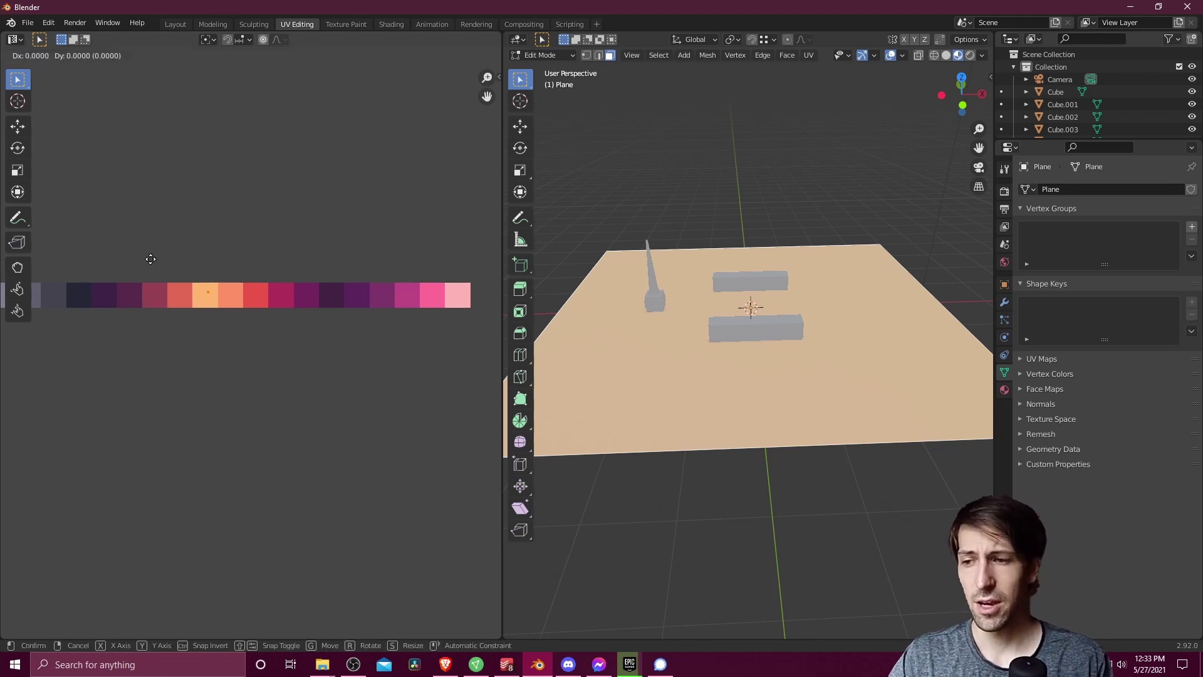
{"action": "left_click", "coordinate": [288, 341]}
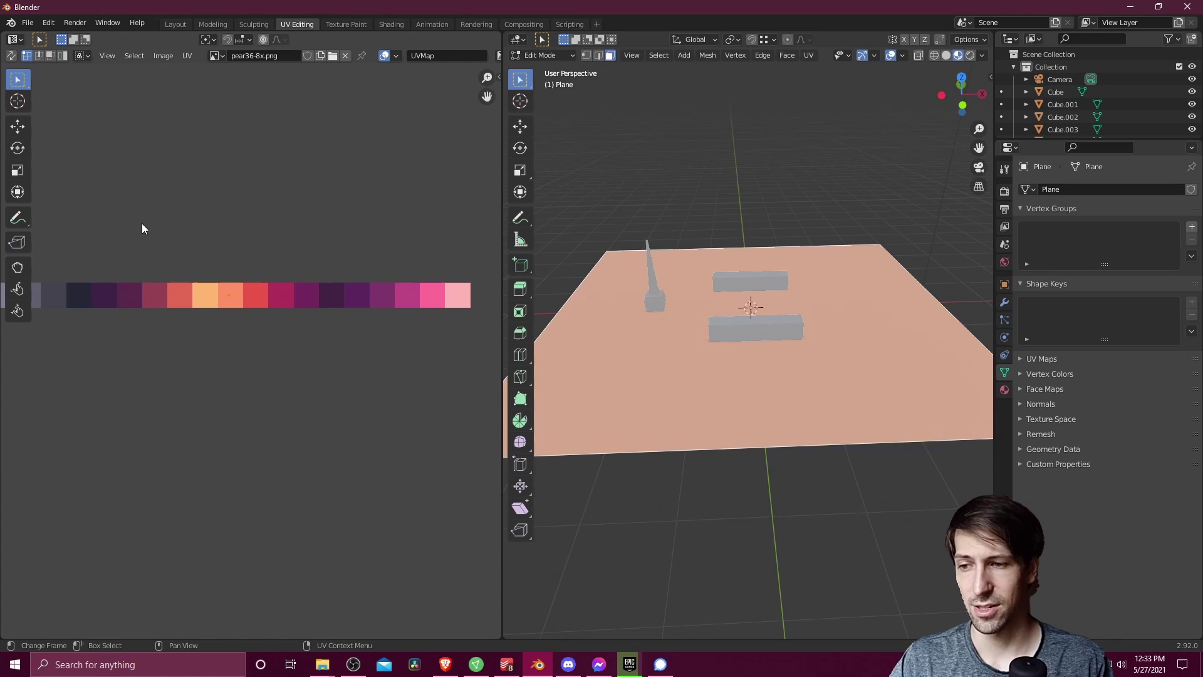
{"action": "key", "text": "g"}
{"action": "left_click", "coordinate": [256, 292]}
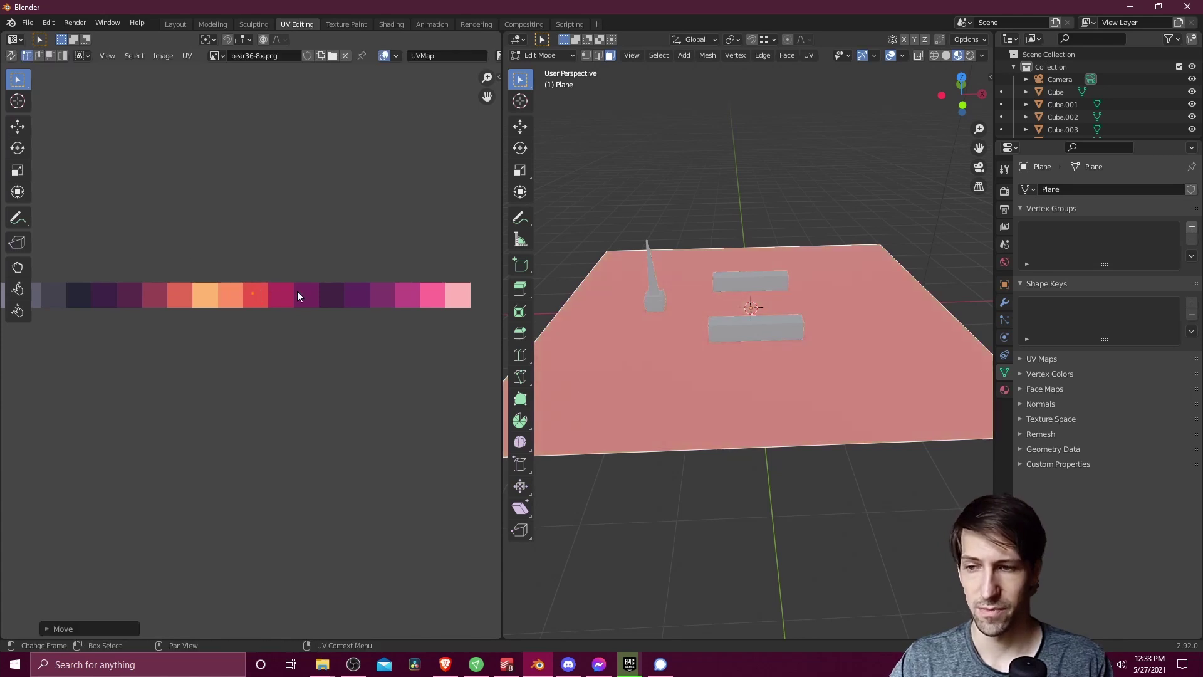
{"action": "key", "text": "g"}
{"action": "left_click", "coordinate": [305, 292]}
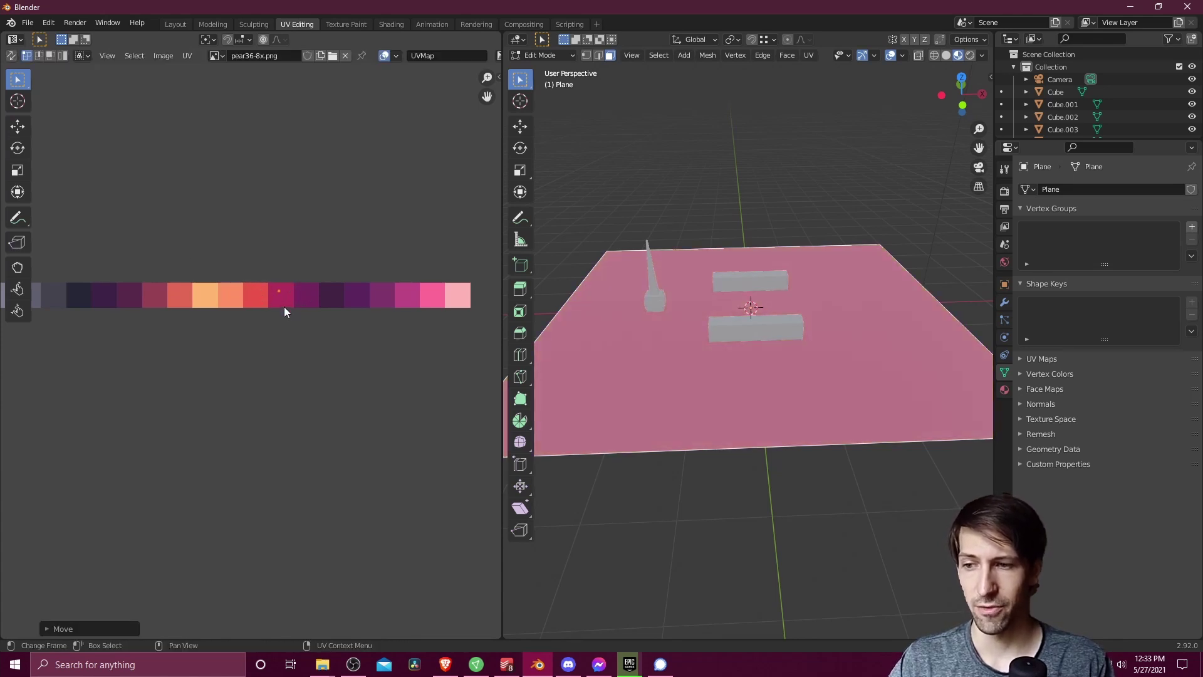
{"action": "key", "text": "g"}
{"action": "left_click", "coordinate": [347, 315]}
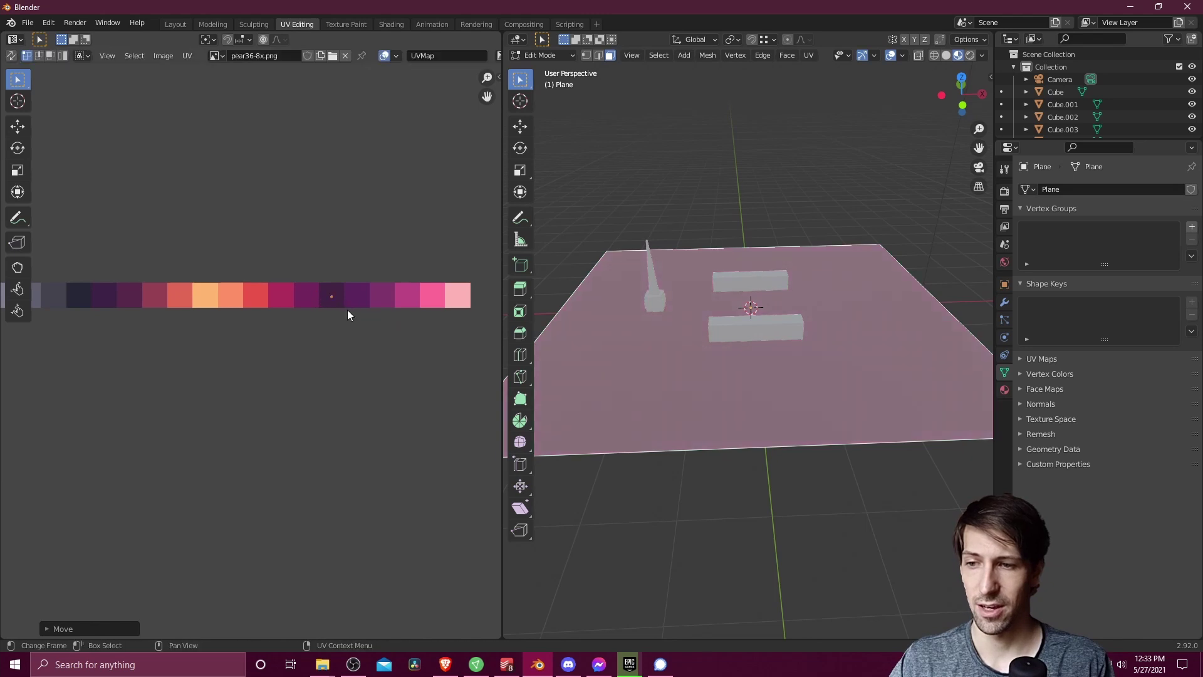
Move the plane's collapsed UV point across the grey and dark colors onto the medium green palette color
{"action": "middle_click_drag", "start_coordinate": [97, 320], "coordinate": [300, 349]}
{"action": "key", "text": "g"}
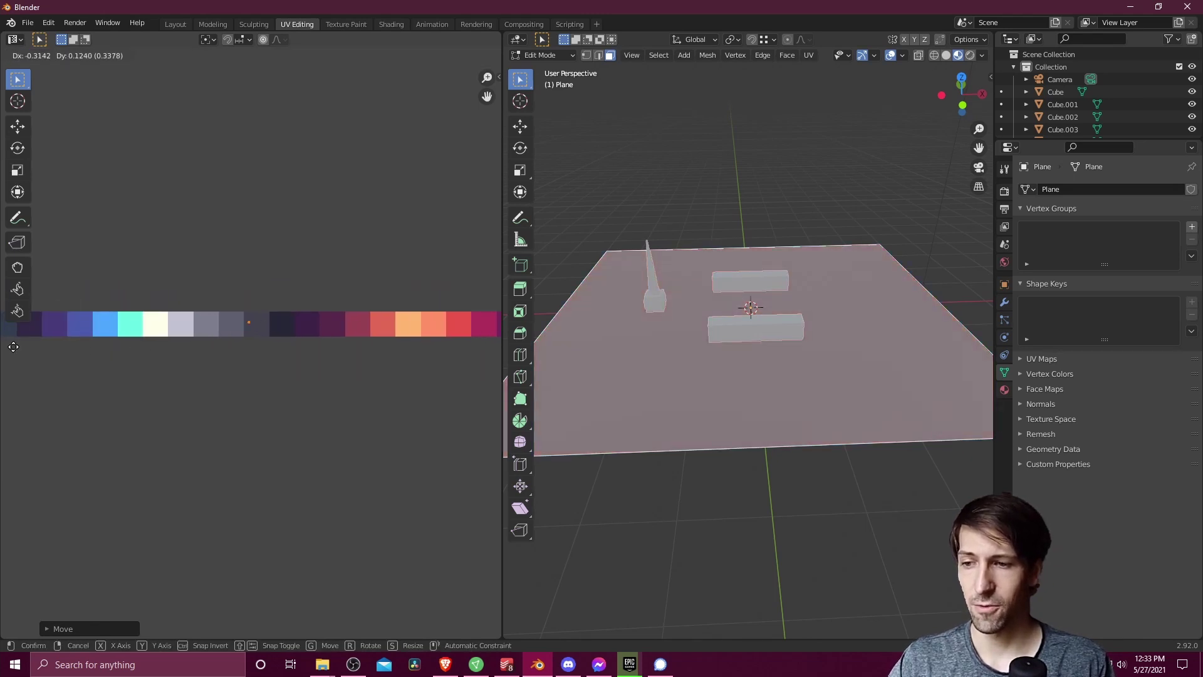
{"action": "left_click", "coordinate": [14, 348]}
{"action": "middle_click_drag", "start_coordinate": [77, 370], "coordinate": [268, 373]}
{"action": "key", "text": "g"}
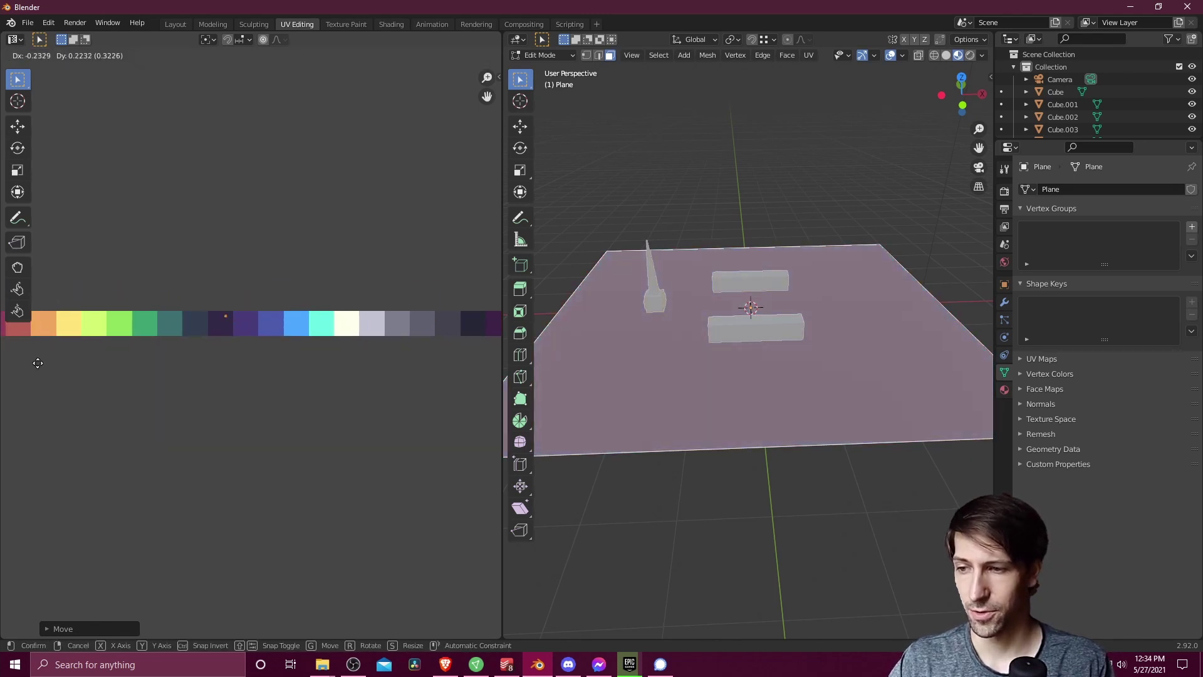
{"action": "left_click", "coordinate": [479, 373]}
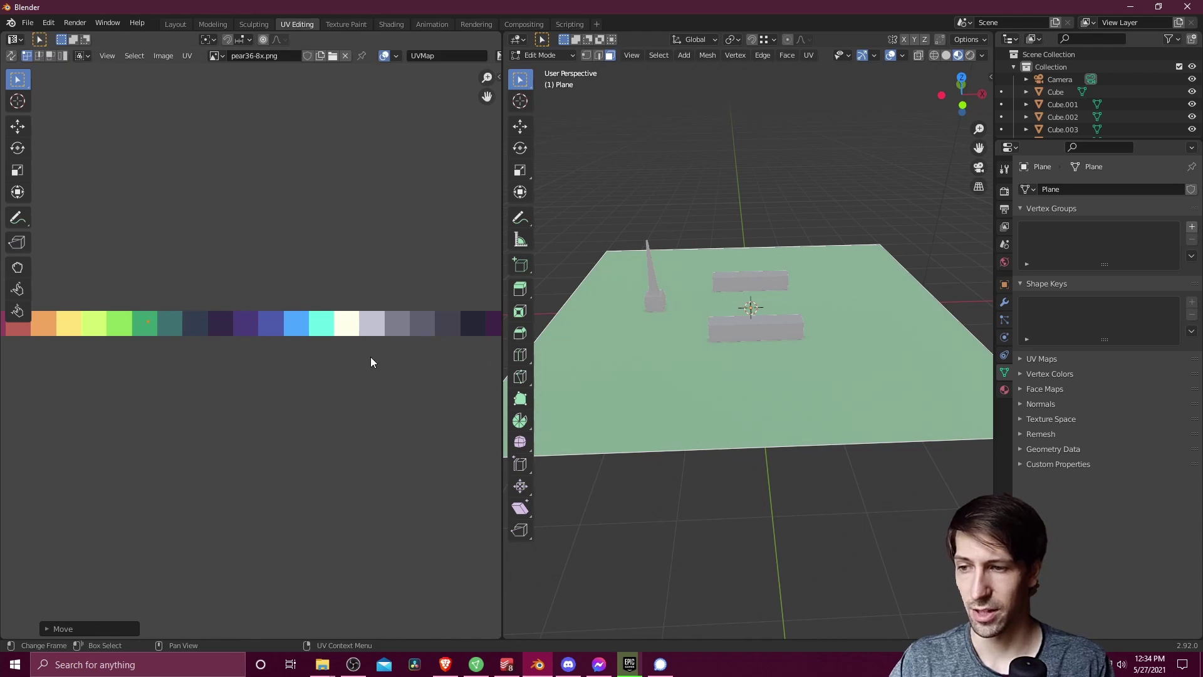
Return to Object Mode, select the end cube of the front row and assign it the existing PaletteMaterial
{"action": "key", "text": "Tab"}
{"action": "scroll", "coordinate": [764, 337], "scroll_direction": "up", "scroll_amount": 5}
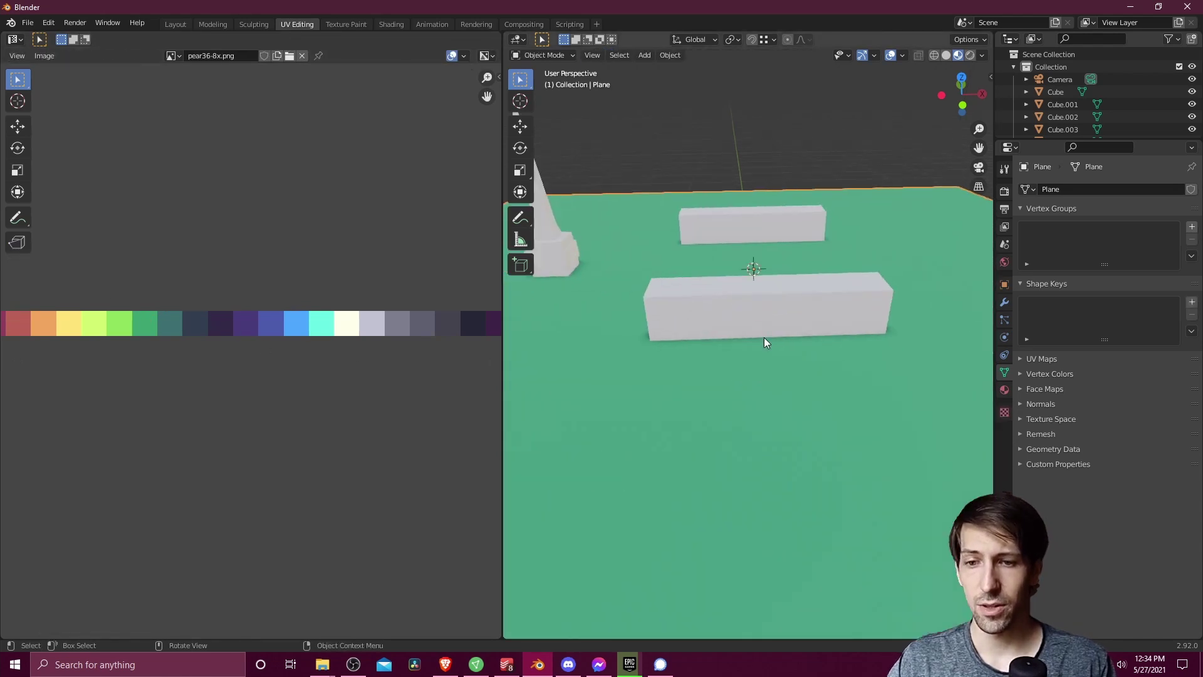
{"action": "scroll", "coordinate": [764, 337], "scroll_direction": "up", "scroll_amount": 1}
{"action": "left_click", "coordinate": [678, 304]}
{"action": "scroll", "coordinate": [785, 330], "scroll_direction": "down", "scroll_amount": 3}
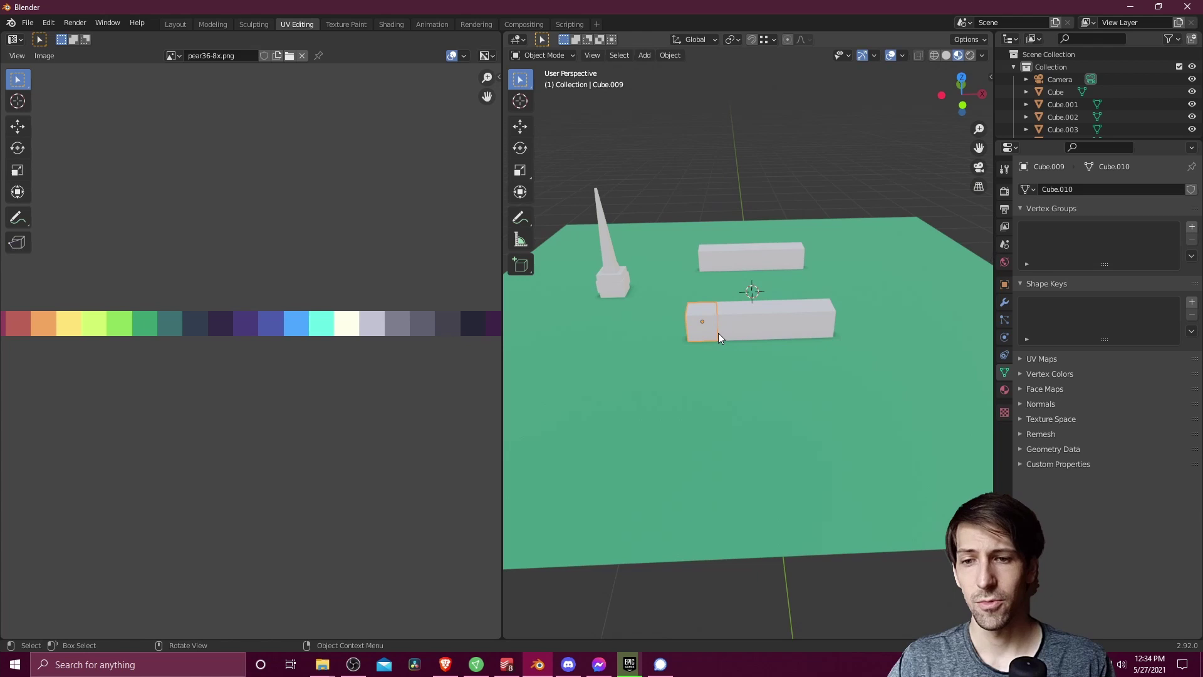
{"action": "mouse_move", "coordinate": [717, 333]}
{"action": "middle_mouse_down"}
{"action": "mouse_move", "coordinate": [623, 323]}
{"action": "mouse_move", "coordinate": [720, 354]}
{"action": "middle_mouse_up"}
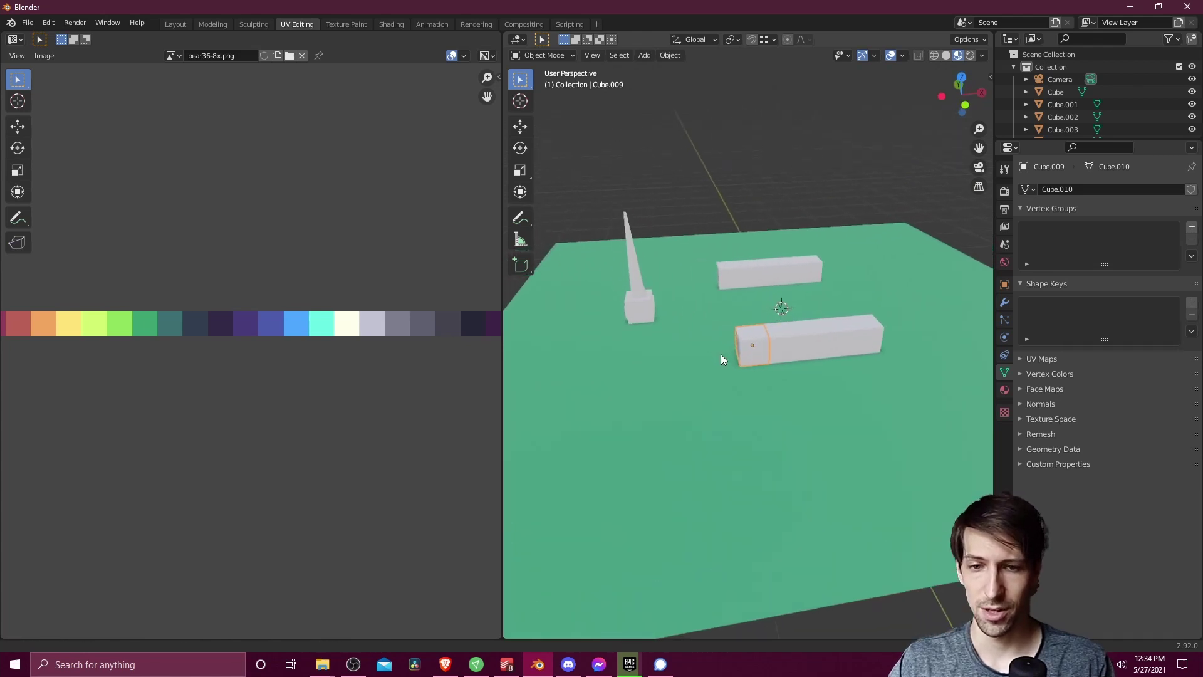
{"action": "scroll", "coordinate": [814, 374], "scroll_direction": "up", "scroll_amount": 4}
{"action": "middle_click_drag", "start_coordinate": [763, 316], "coordinate": [750, 317]}
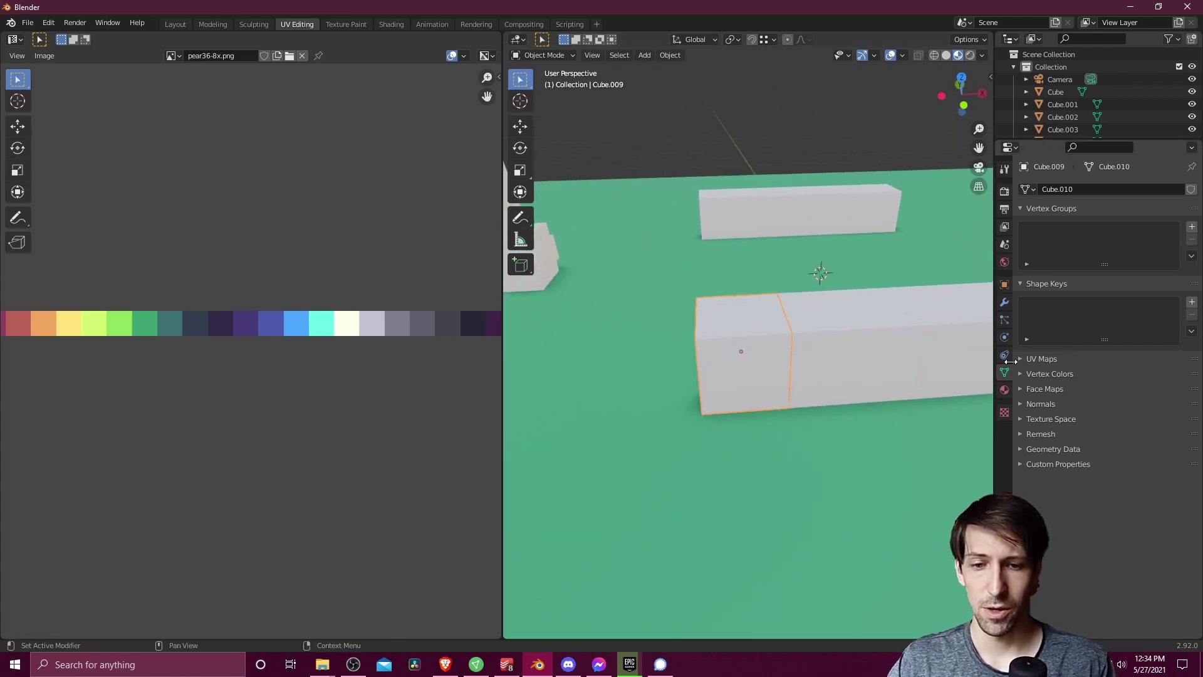
{"action": "left_click", "coordinate": [1004, 389]}
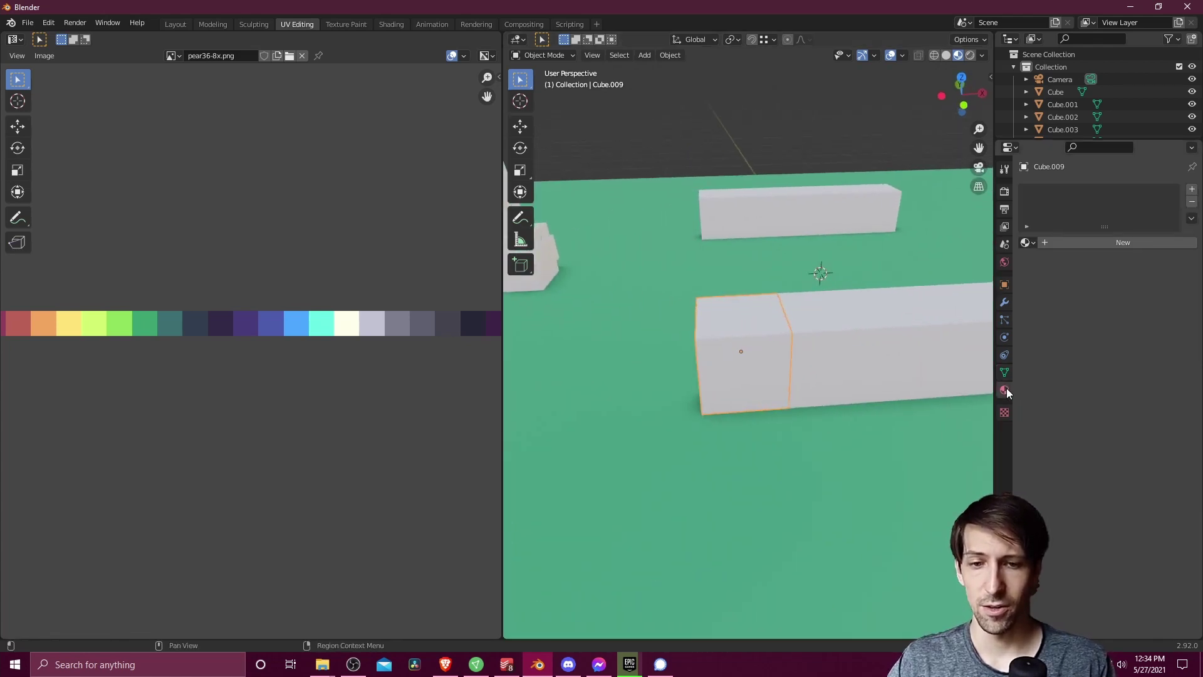
{"action": "left_click", "coordinate": [1027, 243]}
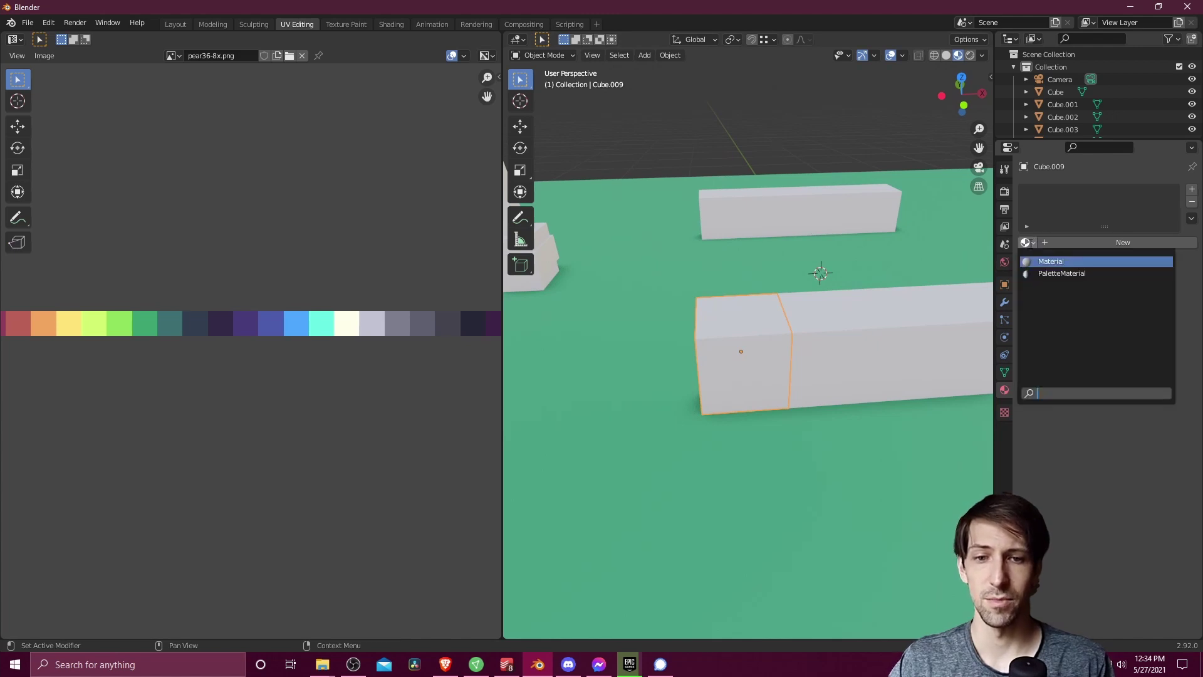
{"action": "left_click", "coordinate": [1049, 274]}
Enter Edit Mode on the striped end cube and select its top face
{"action": "middle_click_drag", "start_coordinate": [821, 391], "coordinate": [756, 366]}
{"action": "scroll", "coordinate": [736, 376], "scroll_direction": "up", "scroll_amount": 5}
{"action": "scroll", "coordinate": [736, 375], "scroll_direction": "down", "scroll_amount": 4}
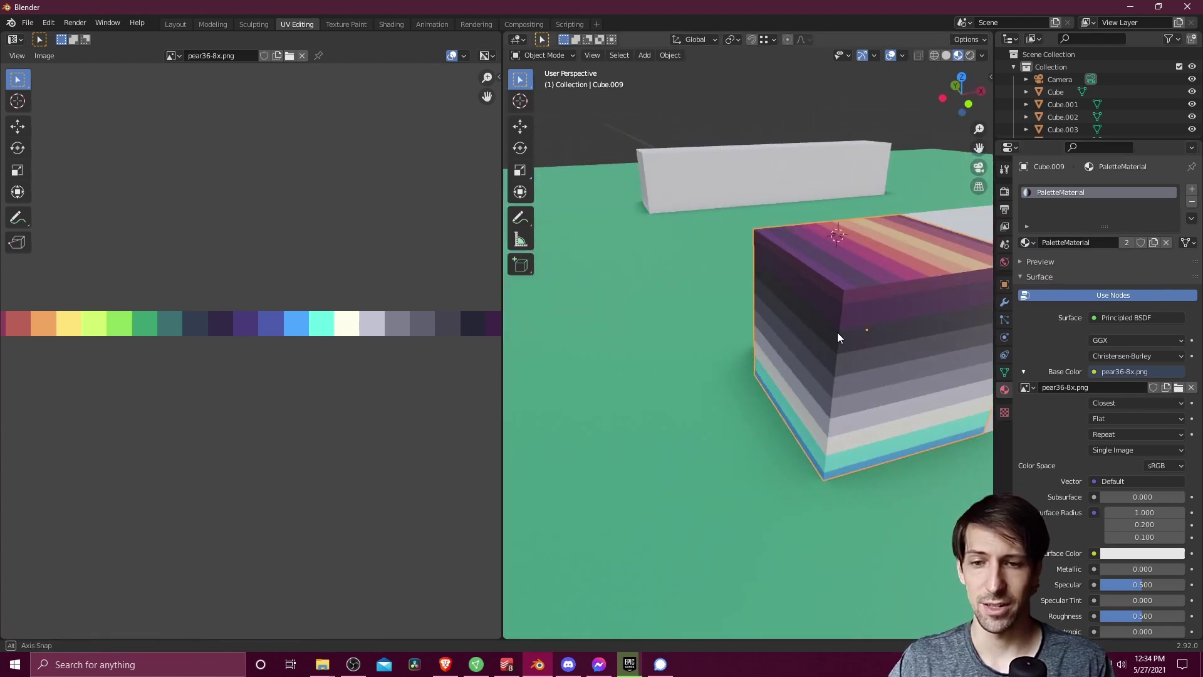
{"action": "middle_click_drag", "start_coordinate": [838, 337], "coordinate": [823, 332]}
{"action": "key", "text": "Tab"}
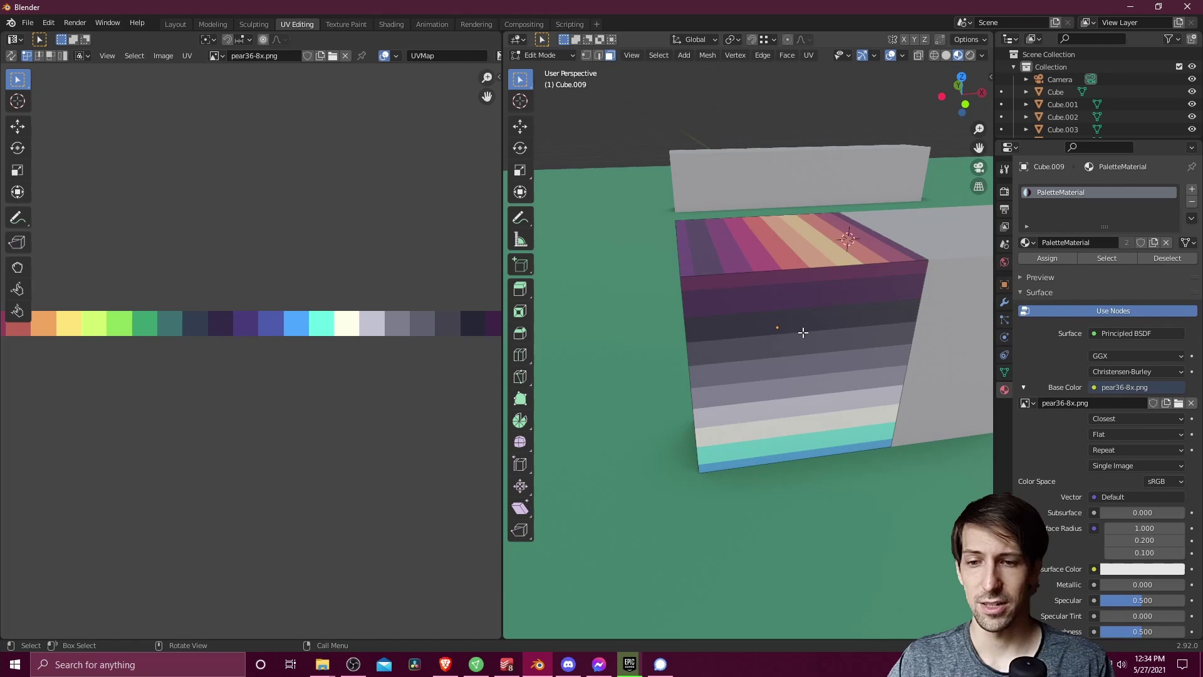
{"action": "scroll", "coordinate": [802, 332], "scroll_direction": "down", "scroll_amount": 4}
{"action": "middle_click_drag", "start_coordinate": [744, 327], "coordinate": [781, 353]}
{"action": "scroll", "coordinate": [781, 353], "scroll_direction": "up", "scroll_amount": 2}
{"action": "left_click", "coordinate": [780, 353]}
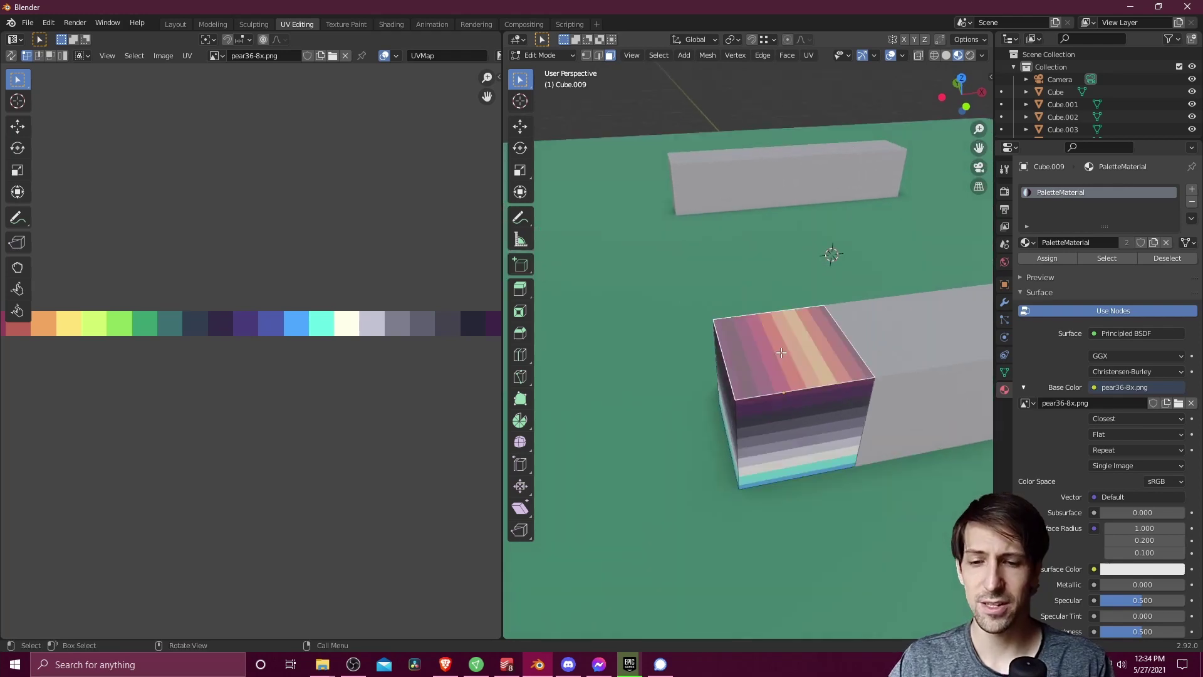
Select all UV vertices of the cube's top face and scale them to 0 to collapse them to one point
{"action": "scroll", "coordinate": [284, 325], "scroll_direction": "down", "scroll_amount": 4}
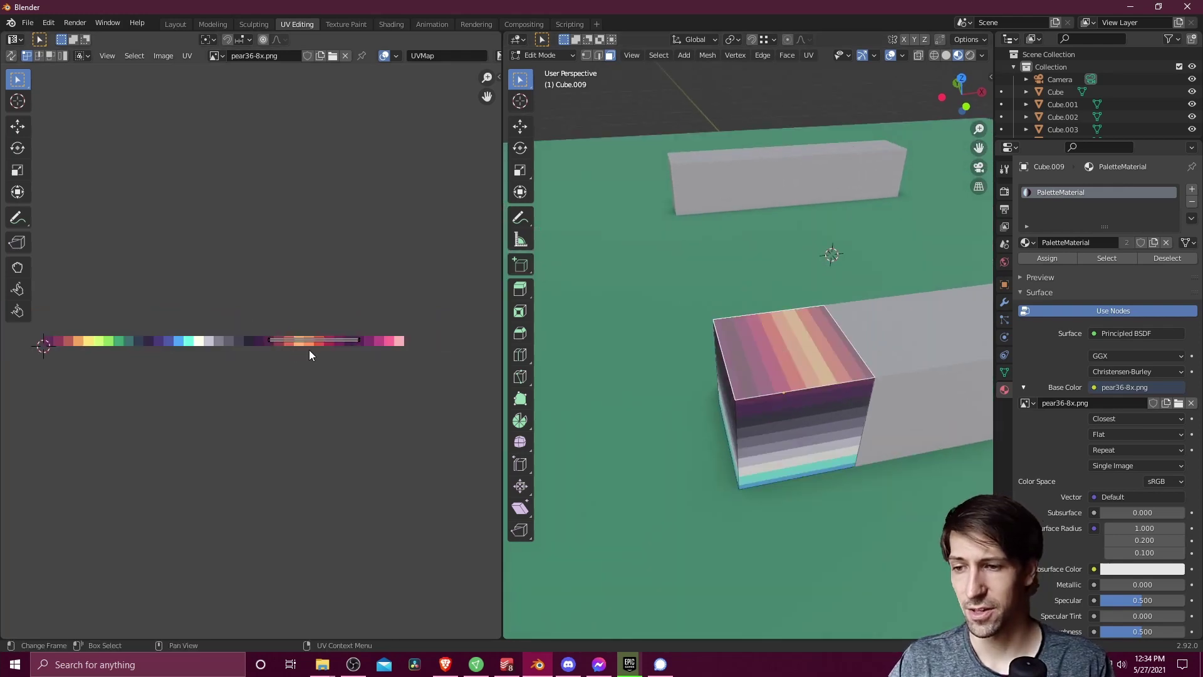
{"action": "scroll", "coordinate": [310, 351], "scroll_direction": "up", "scroll_amount": 2}
{"action": "left_click_drag", "start_coordinate": [441, 350], "coordinate": [458, 391]}
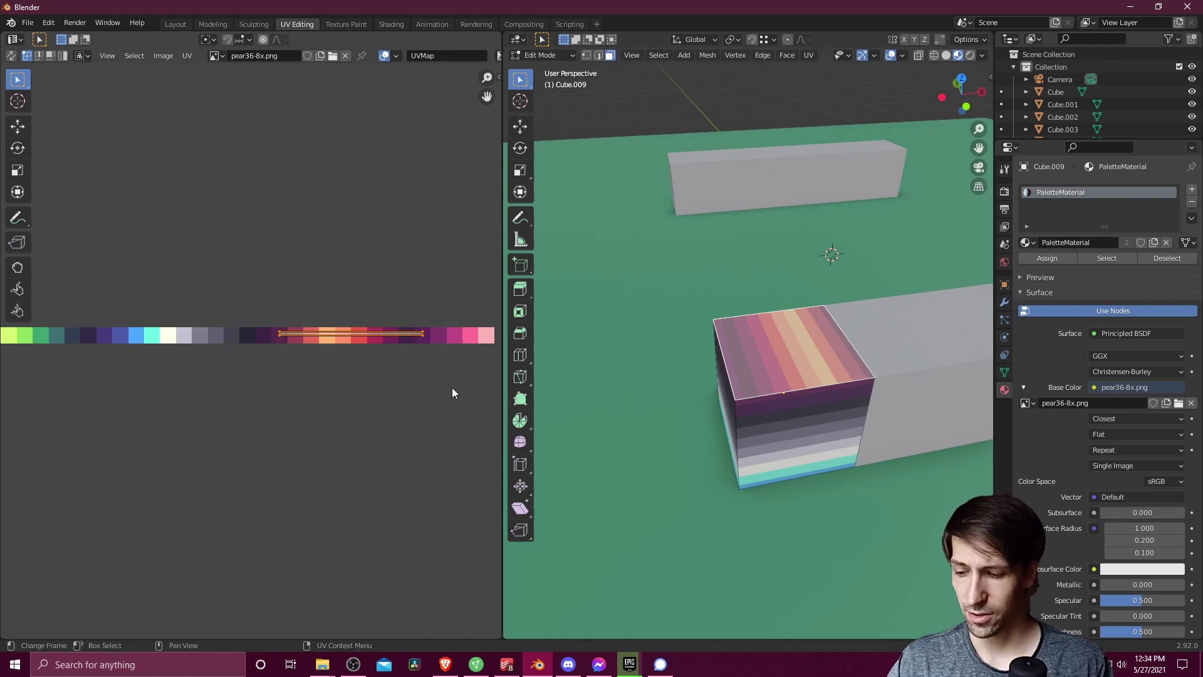
{"action": "key", "text": "s"}
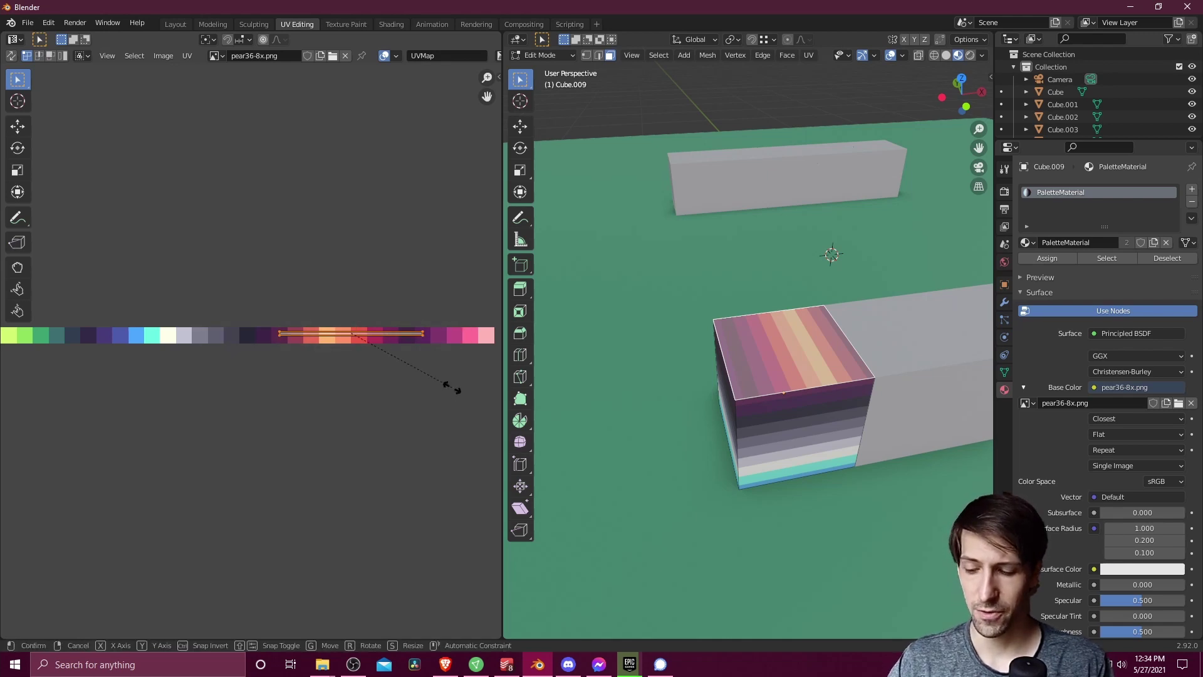
{"action": "key", "text": "0"}
{"action": "key", "text": "Return"}
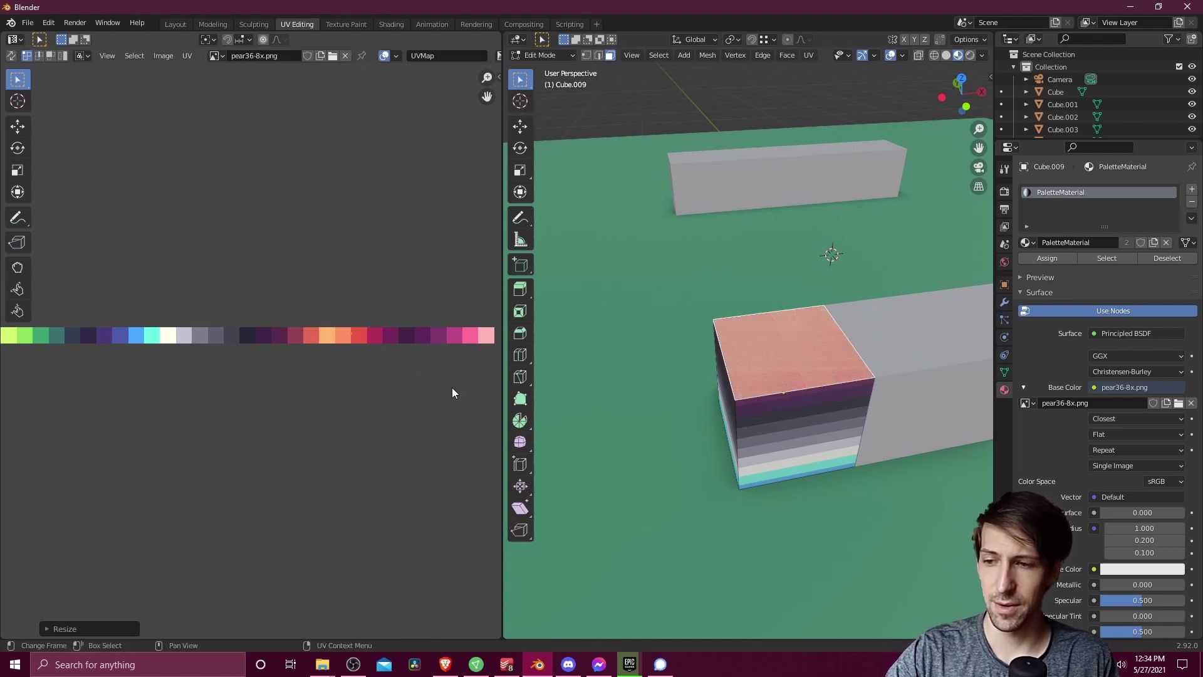
Move the top face's collapsed UV point onto the purple palette color beside the crimson
{"action": "scroll", "coordinate": [439, 382], "scroll_direction": "up", "scroll_amount": 2}
{"action": "middle_click_drag", "start_coordinate": [429, 344], "coordinate": [214, 369]}
{"action": "scroll", "coordinate": [222, 365], "scroll_direction": "up", "scroll_amount": 2}
{"action": "key", "text": "g"}
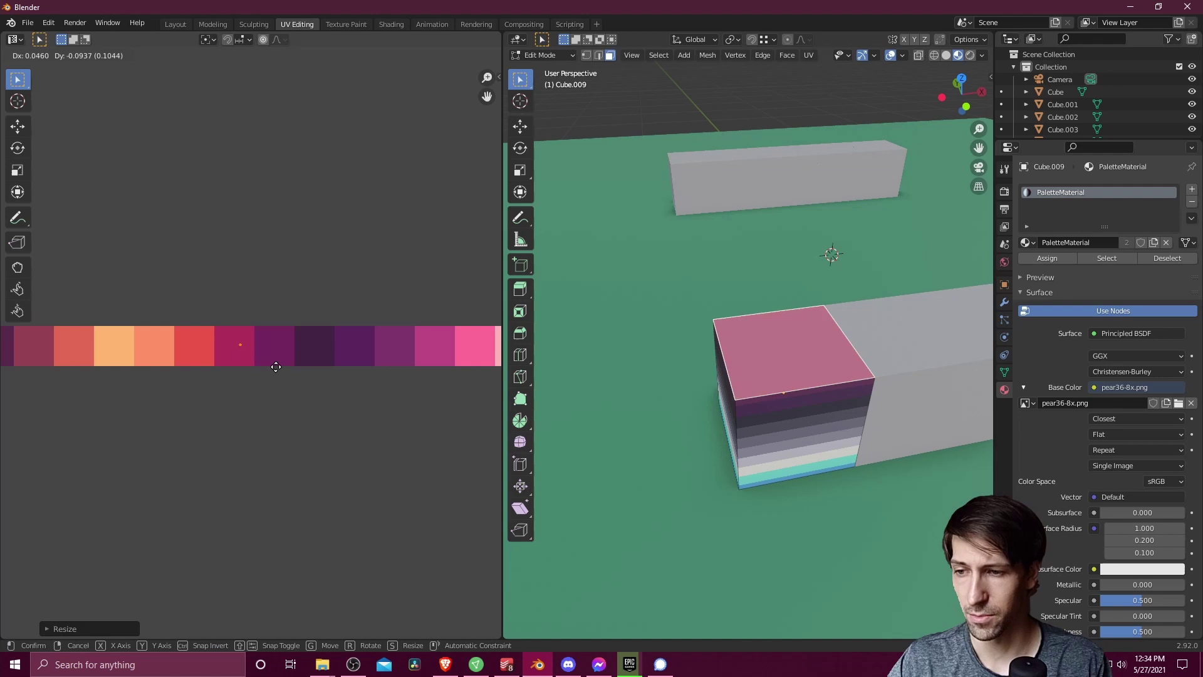
{"action": "left_click", "coordinate": [297, 369]}
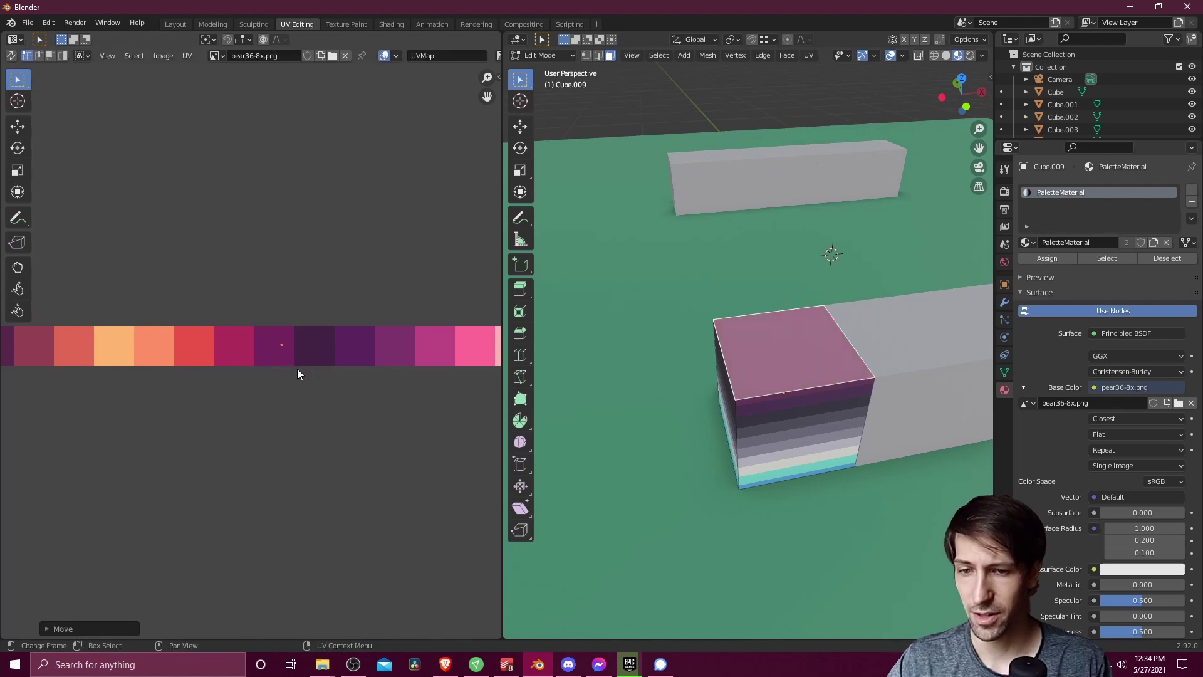
Select the cube's front side face, scale all its UV vertices to 0, and move the collapsed point onto the light lavender-gray palette color
{"action": "left_click", "coordinate": [822, 424]}
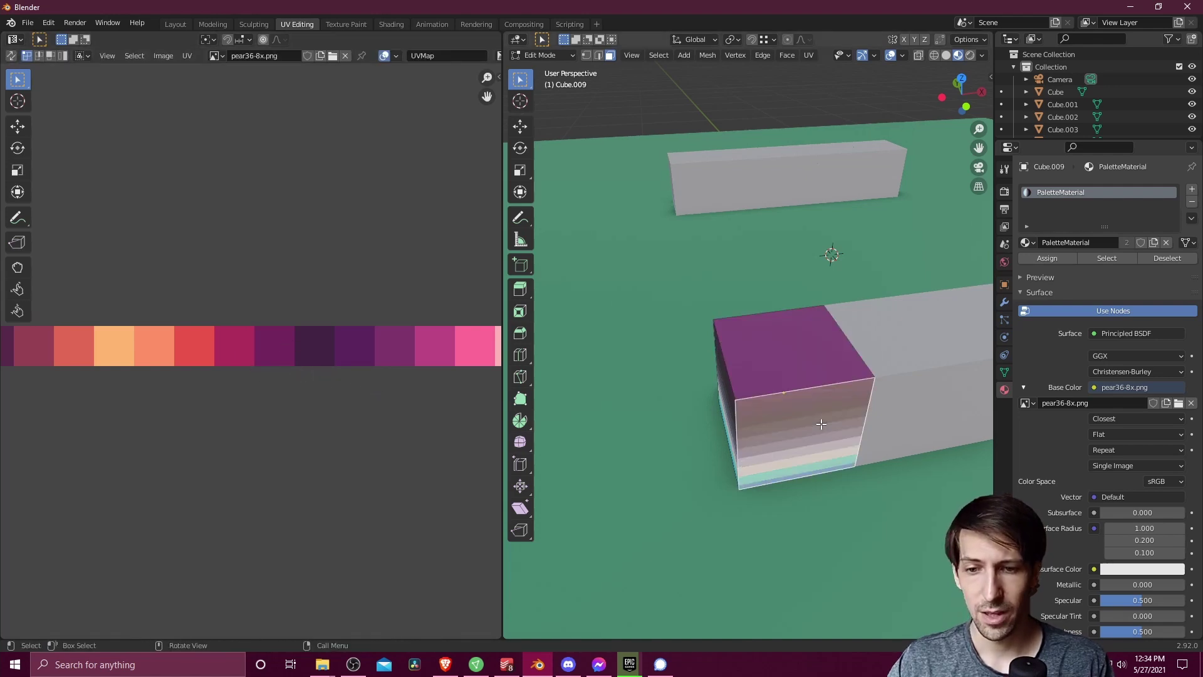
{"action": "scroll", "coordinate": [441, 365], "scroll_direction": "down", "scroll_amount": 5}
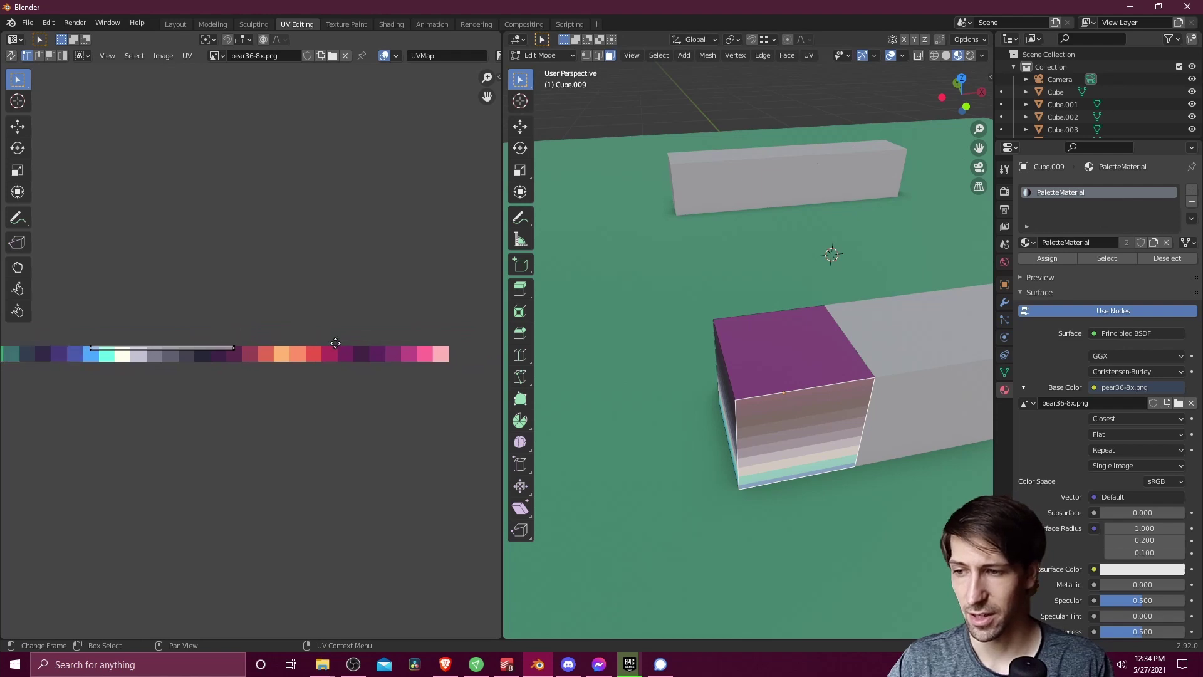
{"action": "scroll", "coordinate": [219, 356], "scroll_direction": "up", "scroll_amount": 2}
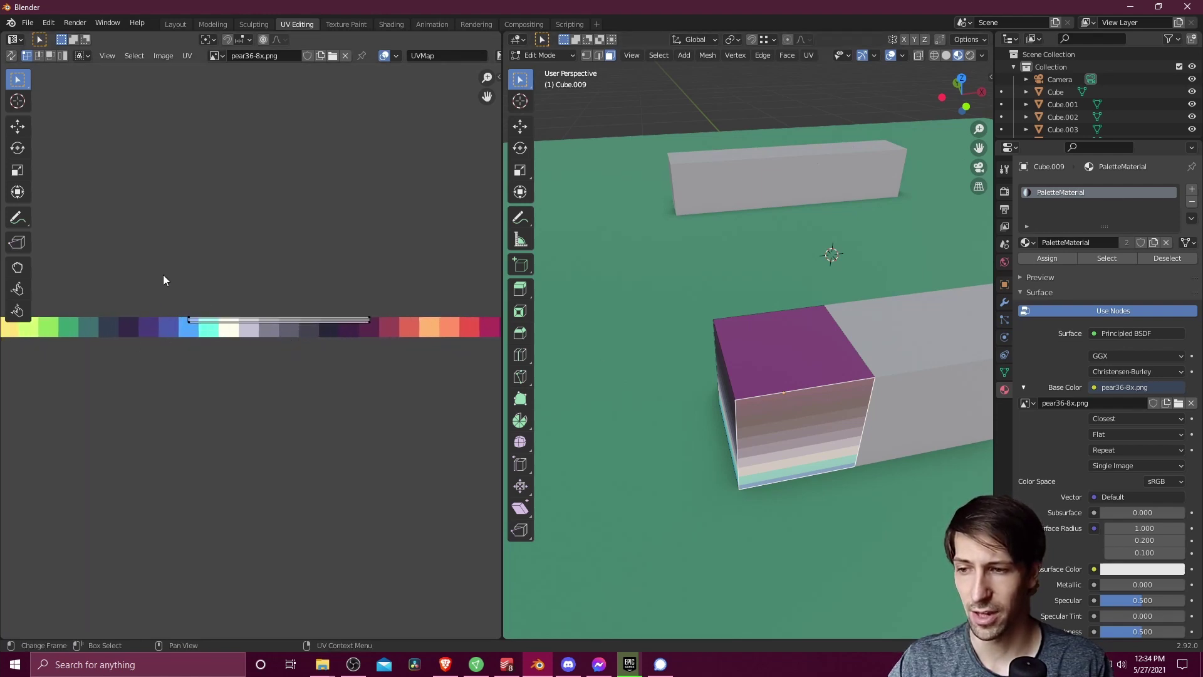
{"action": "key", "text": "a"}
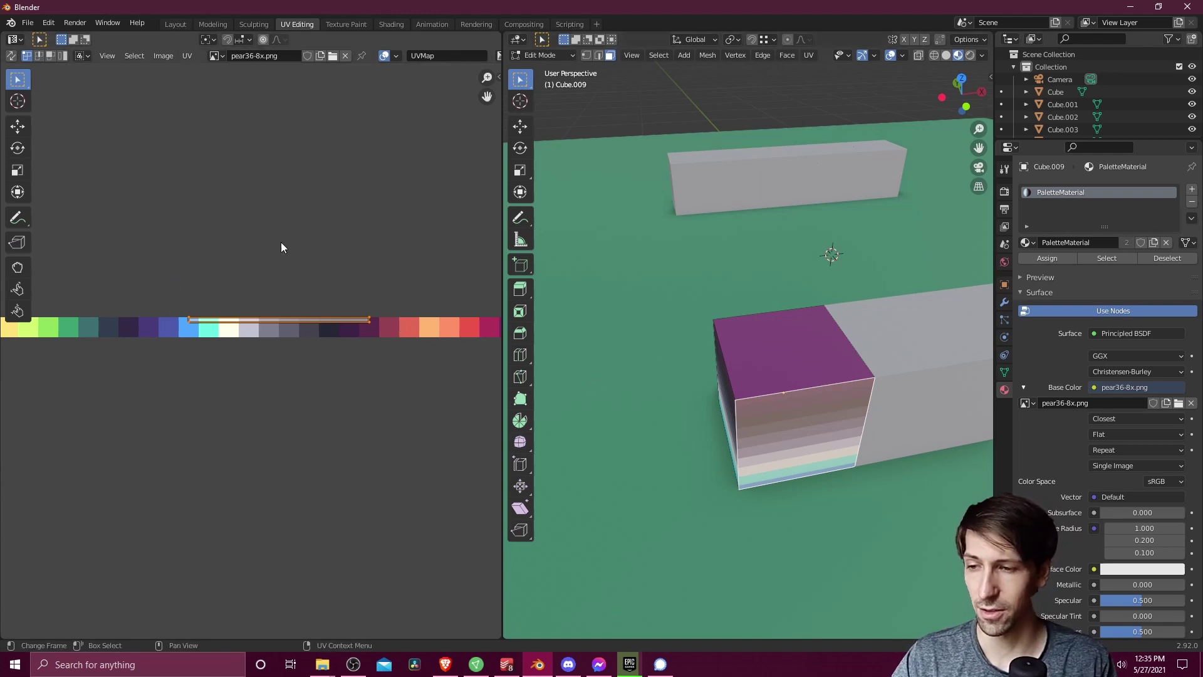
{"action": "key", "text": "s"}
{"action": "key", "text": "0"}
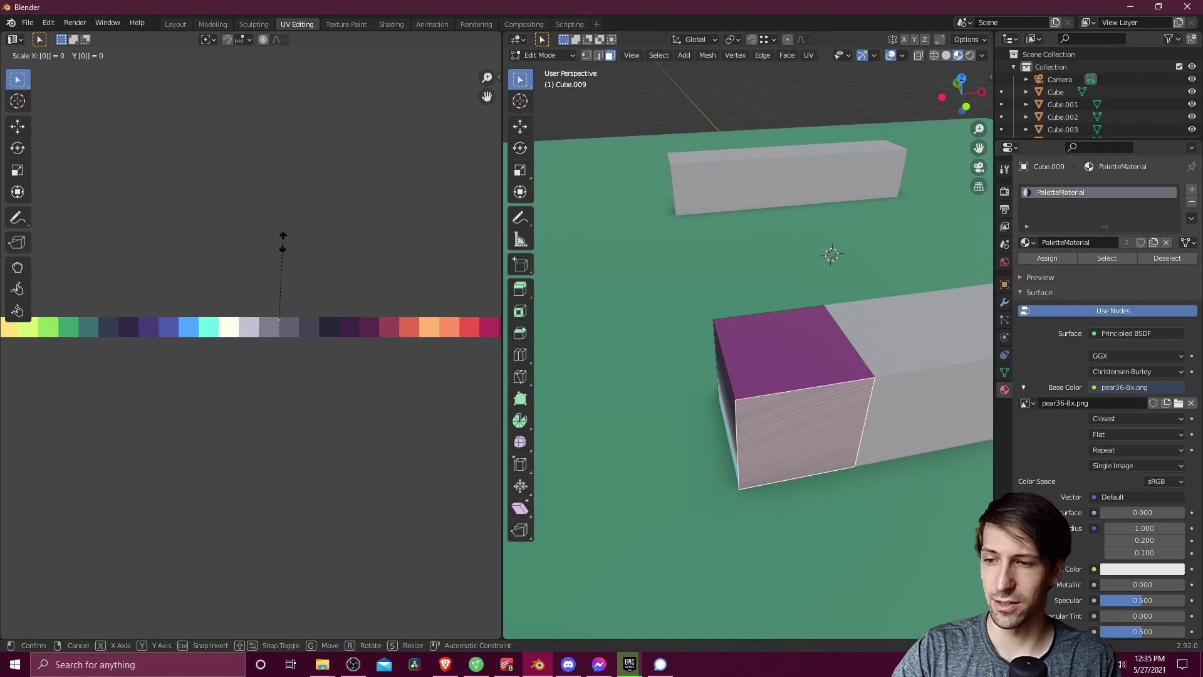
{"action": "key", "text": "Return"}
{"action": "key", "text": "g"}
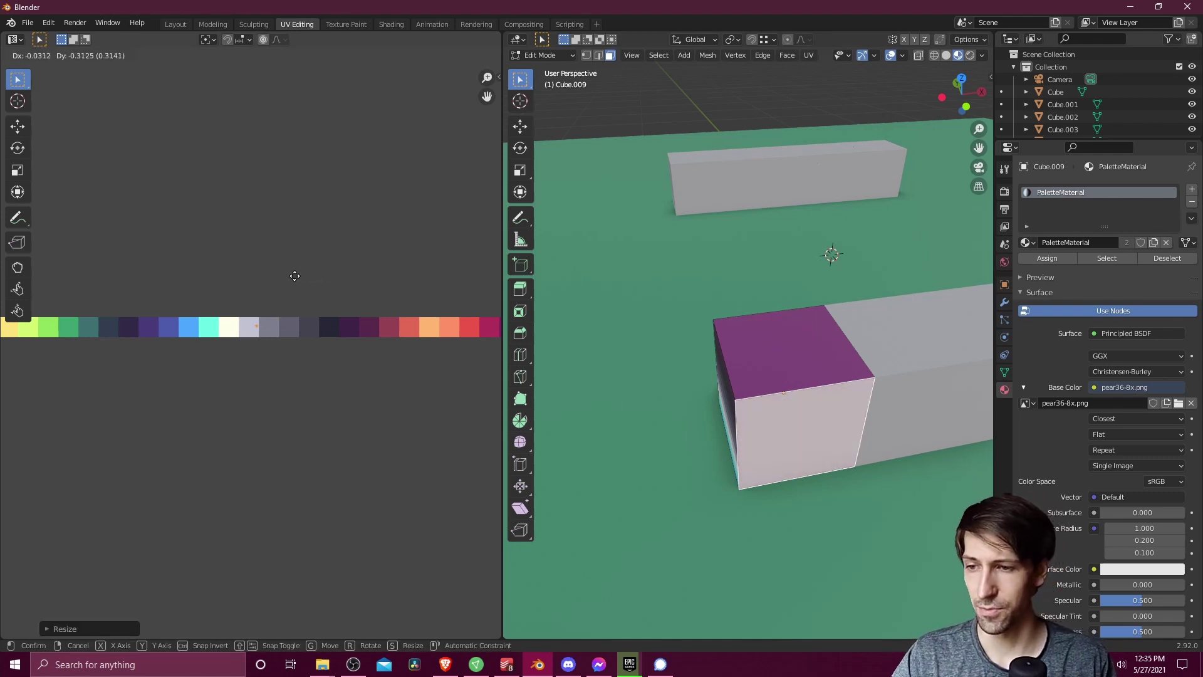
{"action": "left_click", "coordinate": [291, 276]}
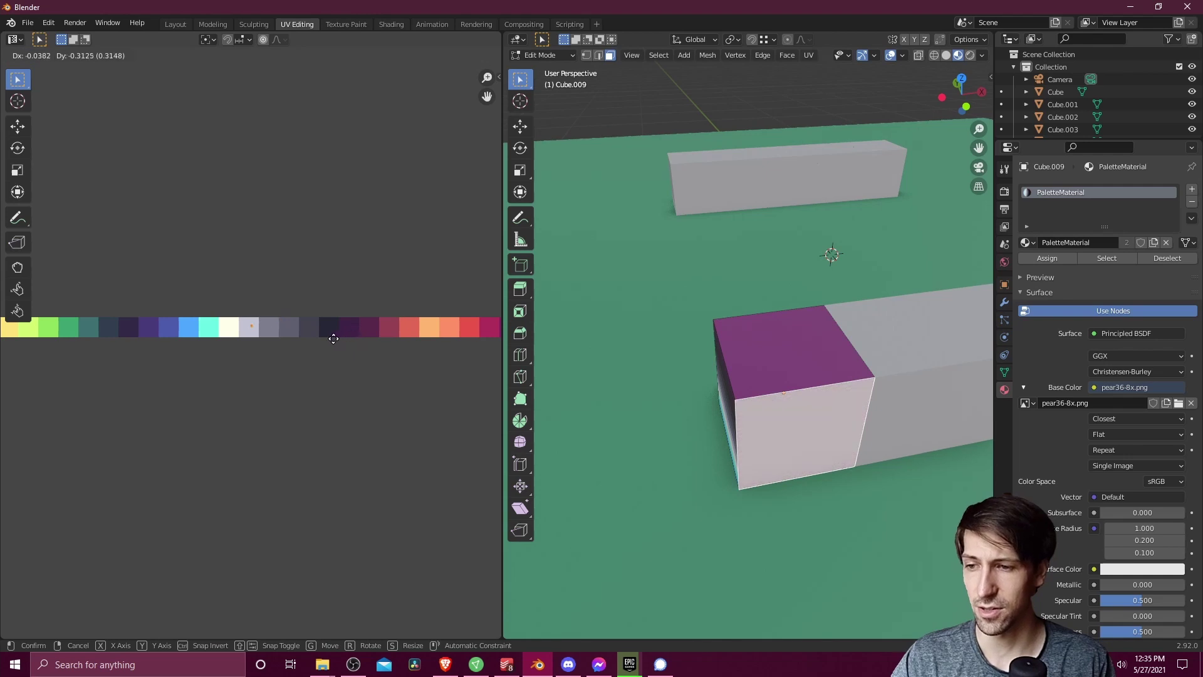
Return to Object Mode and examine the recolored top and side faces and the striped end face of the cube
{"action": "key", "text": "Tab"}
{"action": "left_click", "coordinate": [793, 364]}
{"action": "left_click", "coordinate": [792, 364]}
{"action": "middle_click_drag", "start_coordinate": [792, 363], "coordinate": [716, 379]}
{"action": "scroll", "coordinate": [753, 378], "scroll_direction": "up", "scroll_amount": 3}
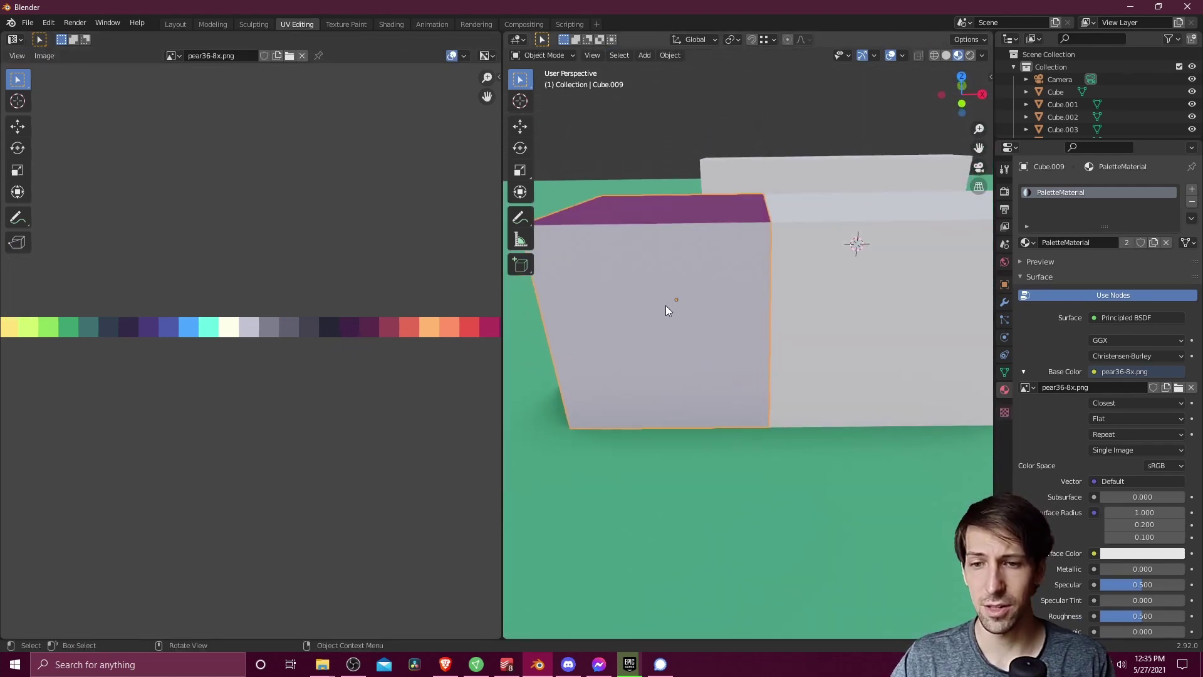
{"action": "middle_click_drag", "start_coordinate": [666, 307], "coordinate": [741, 262]}
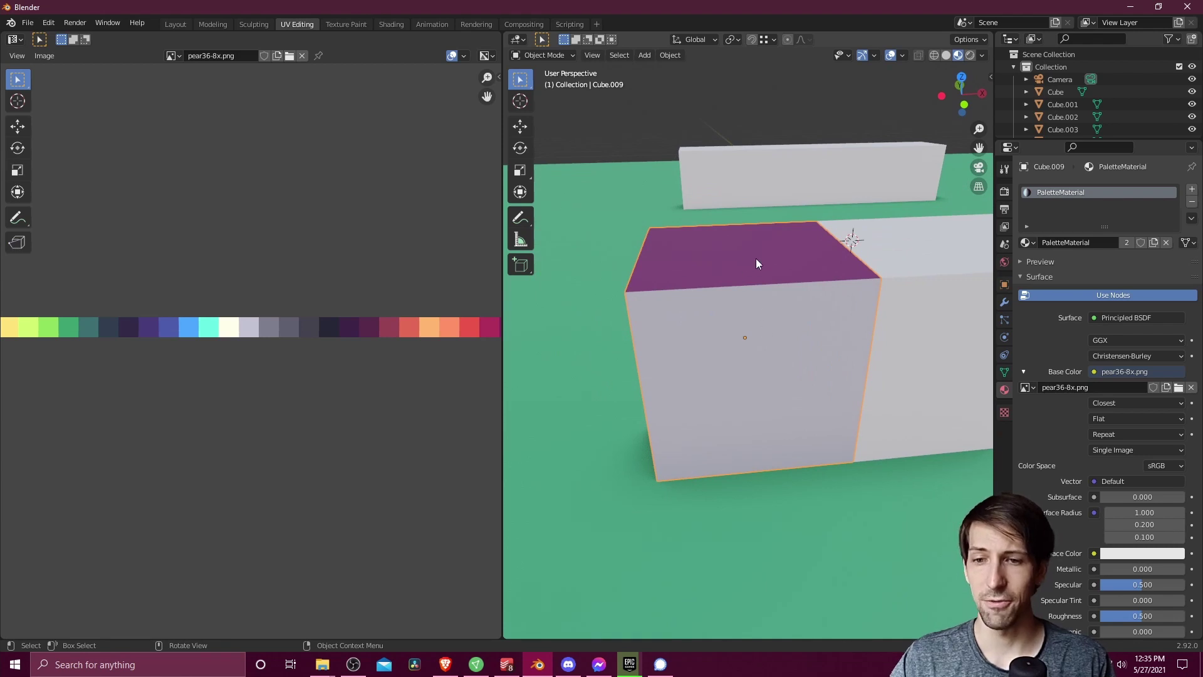
{"action": "middle_click_drag", "start_coordinate": [786, 397], "coordinate": [697, 349]}
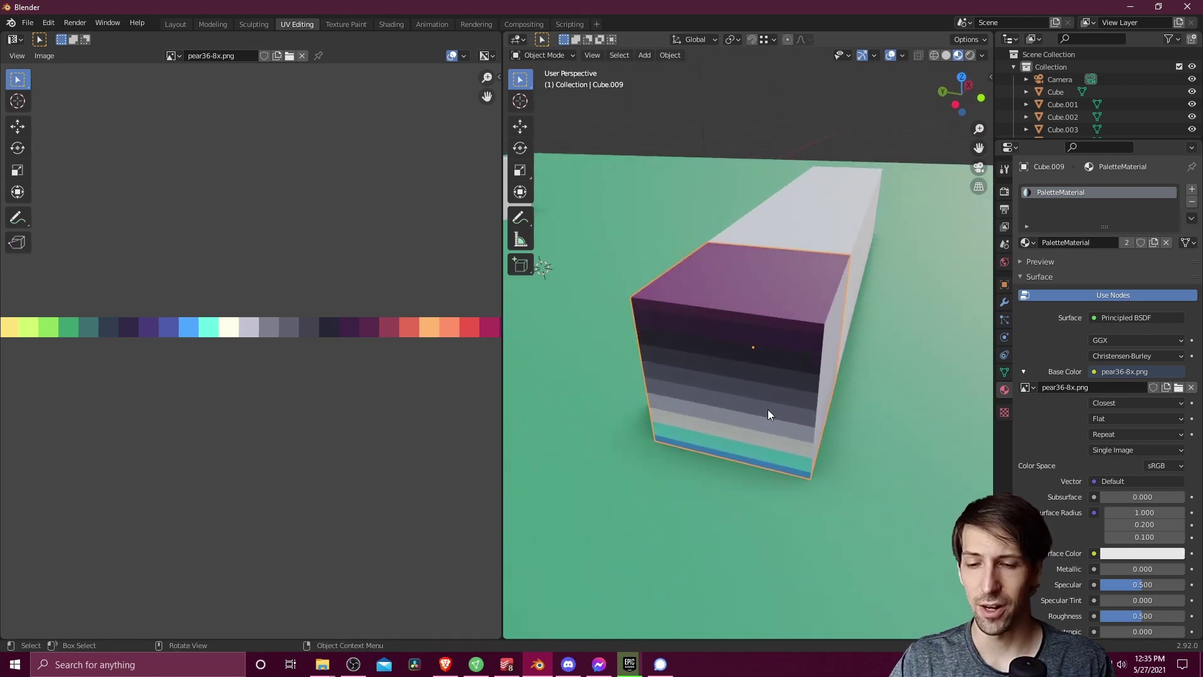
{"action": "scroll", "coordinate": [766, 404], "scroll_direction": "up", "scroll_amount": 3}
{"action": "scroll", "coordinate": [752, 385], "scroll_direction": "down", "scroll_amount": 3}
In Edit Mode, select the striped end face and move its UV vertices at the light blue color vertically into that swatch's middle
{"action": "key", "text": "Tab"}
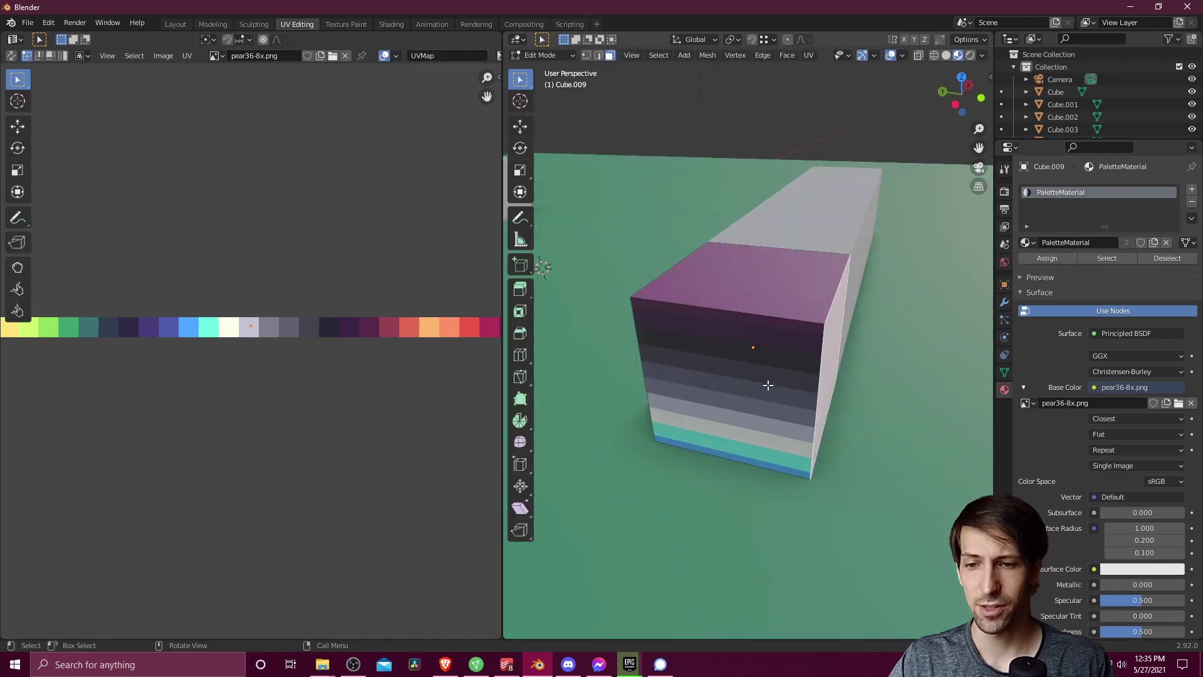
{"action": "key", "text": "a"}
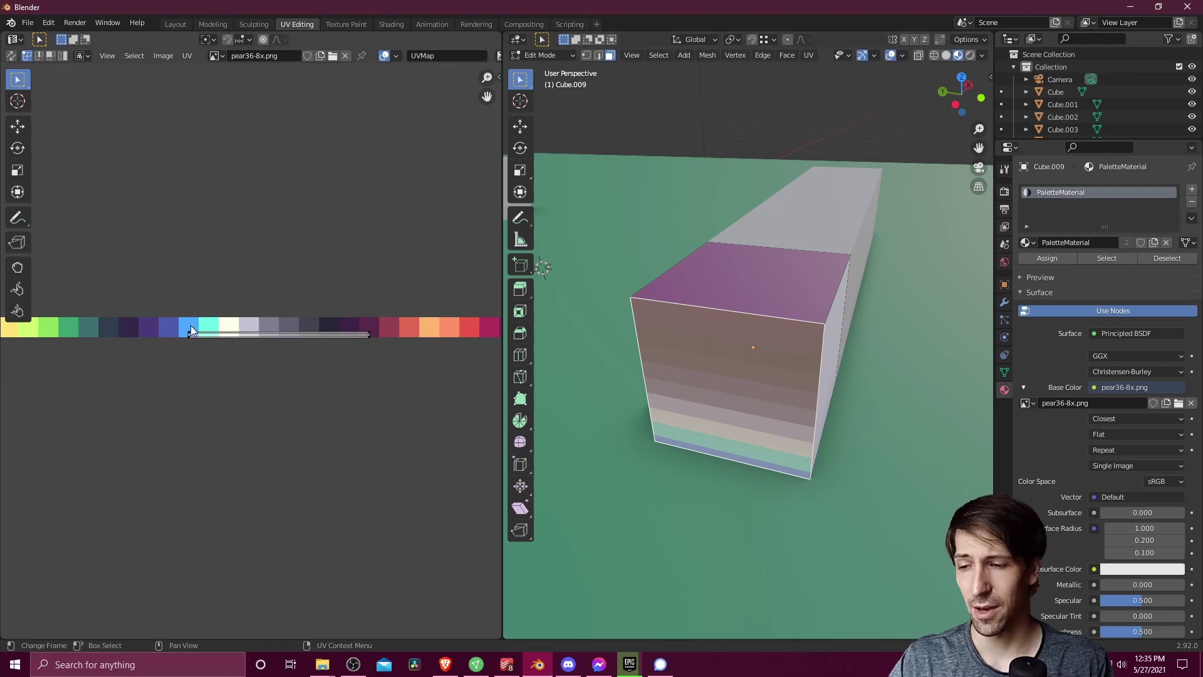
{"action": "scroll", "coordinate": [180, 330], "scroll_direction": "up", "scroll_amount": 1}
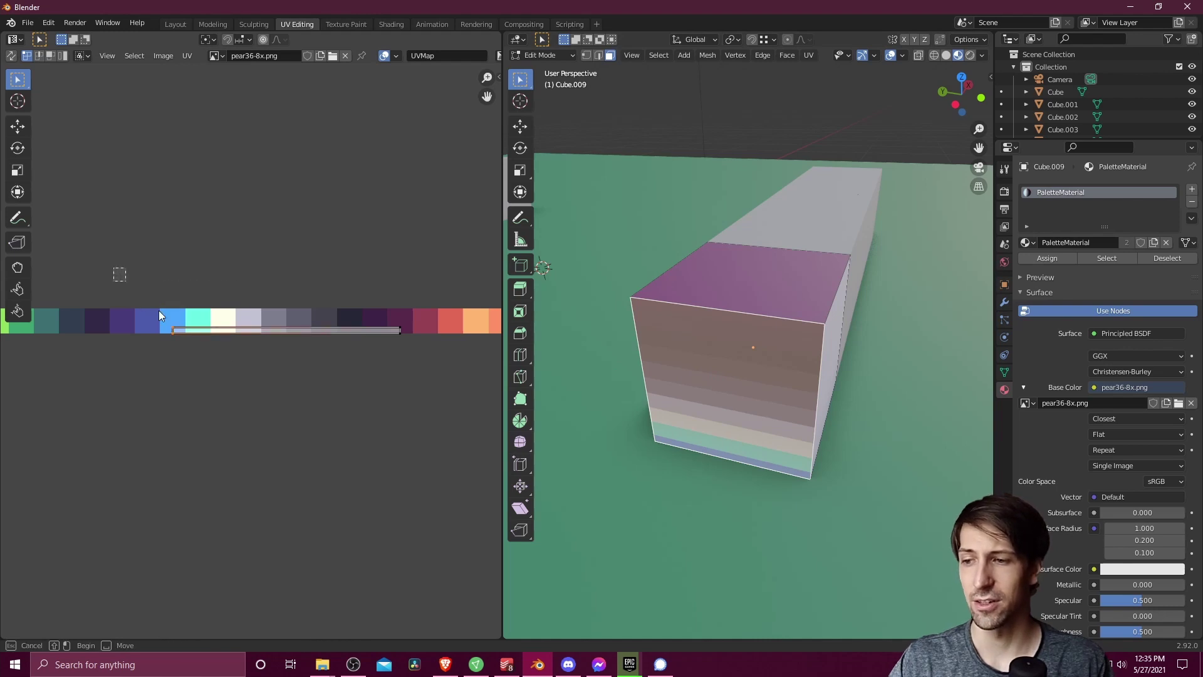
{"action": "left_click_drag", "start_coordinate": [114, 268], "coordinate": [208, 371]}
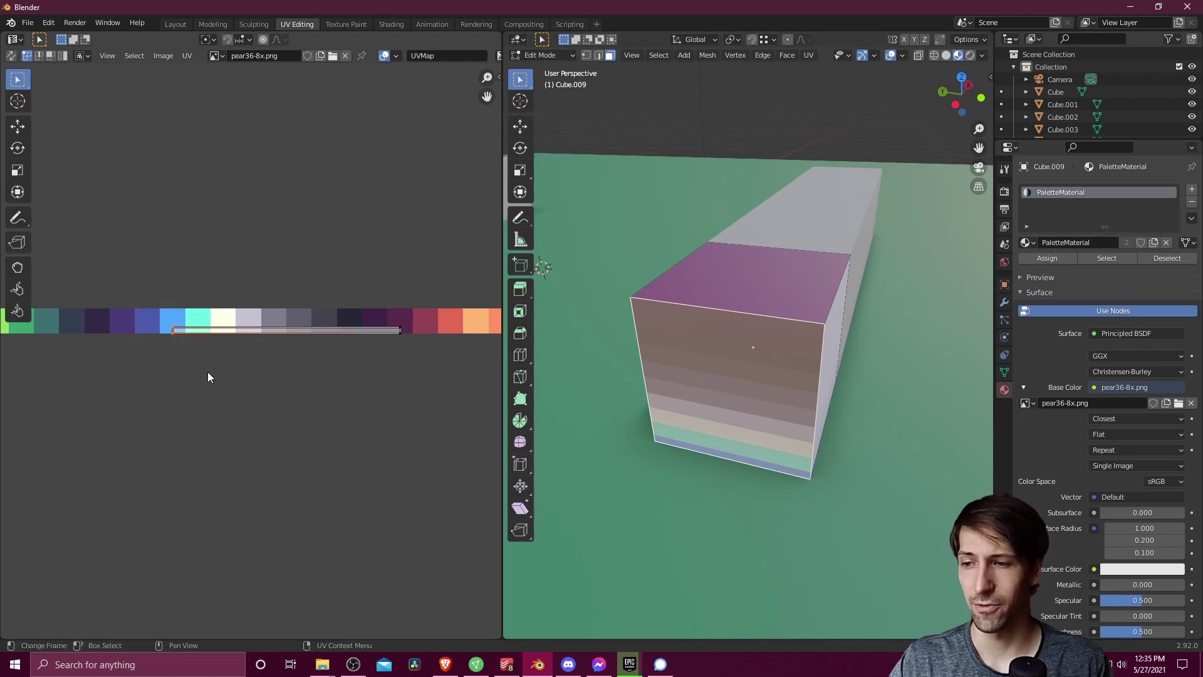
{"action": "key", "text": "g"}
{"action": "left_click", "coordinate": [208, 370]}
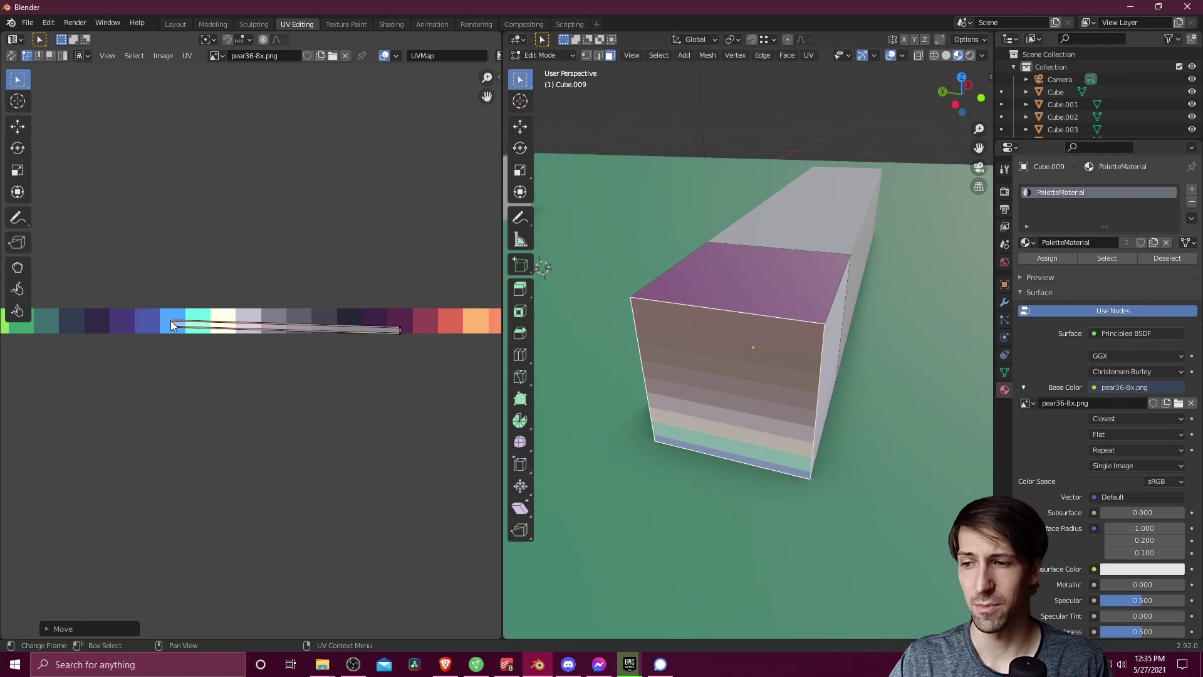
Move the UV vertices at the island's dark purple end onto the turquoise color, making the end face span light blue and turquoise
{"action": "left_click_drag", "start_coordinate": [343, 300], "coordinate": [433, 381]}
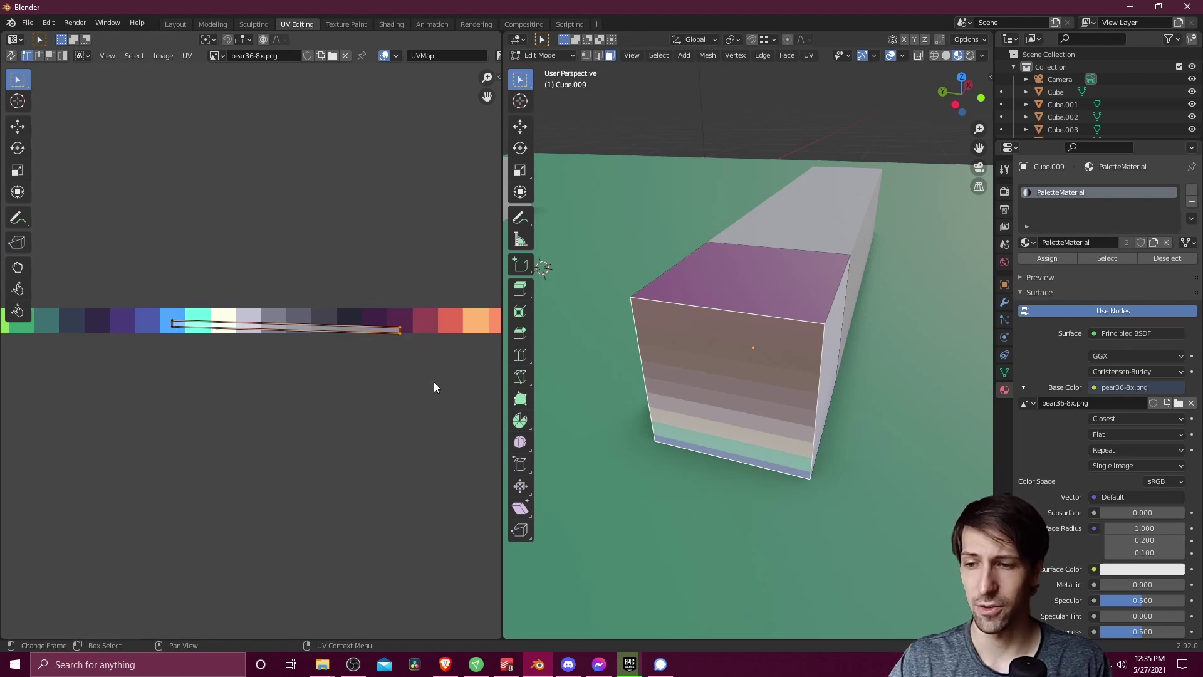
{"action": "key", "text": "g"}
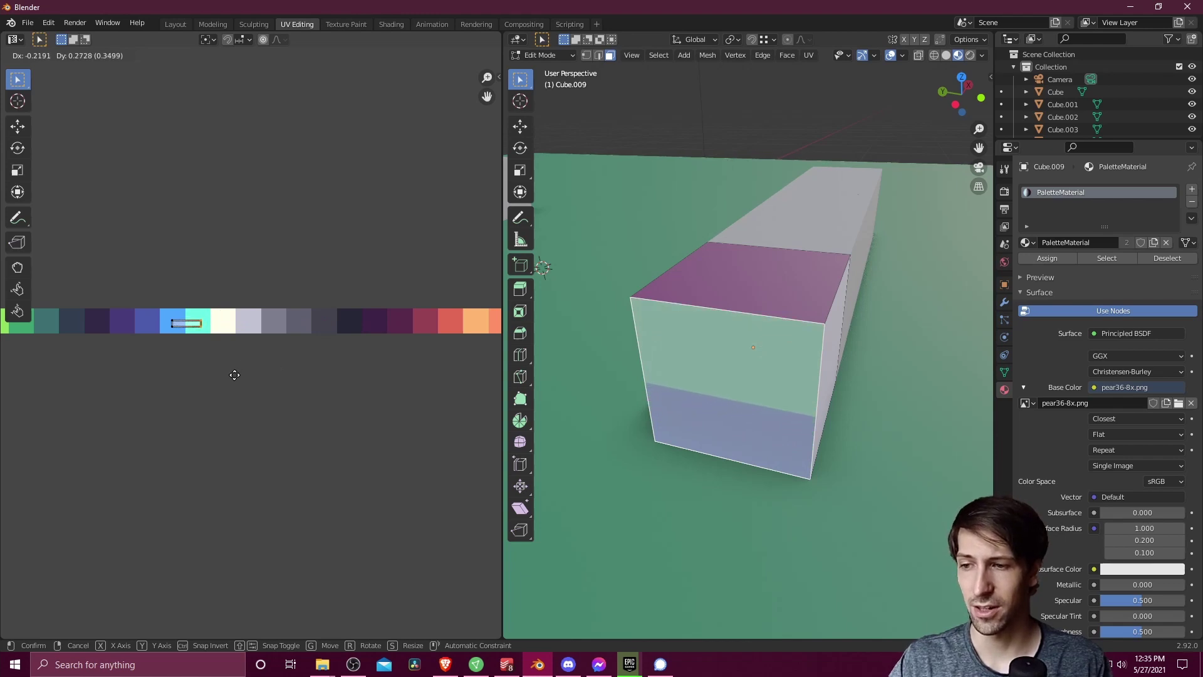
{"action": "left_click", "coordinate": [234, 375]}
Nudge the end face's UV vertices on light blue slightly towards turquoise and view the two-tone face in Object Mode
{"action": "scroll", "coordinate": [161, 357], "scroll_direction": "up", "scroll_amount": 5}
{"action": "middle_click_drag", "start_coordinate": [115, 312], "coordinate": [358, 370]}
{"action": "scroll", "coordinate": [217, 335], "scroll_direction": "up", "scroll_amount": 3}
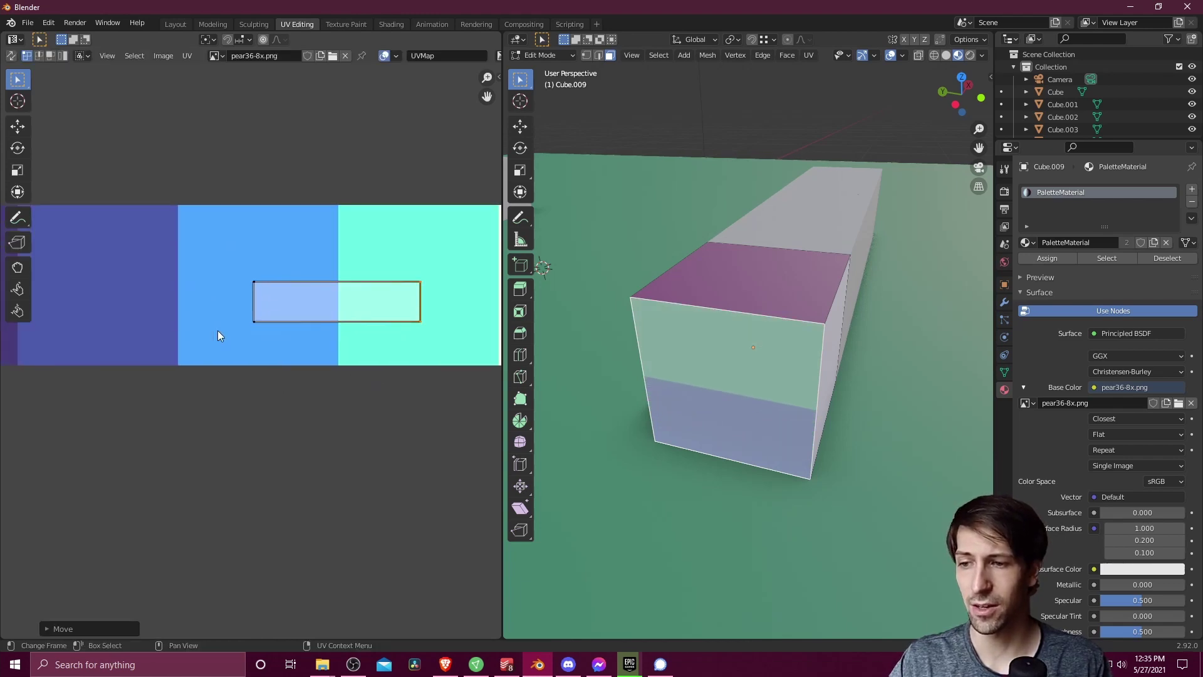
{"action": "left_click_drag", "start_coordinate": [227, 246], "coordinate": [294, 341]}
{"action": "key", "text": "g"}
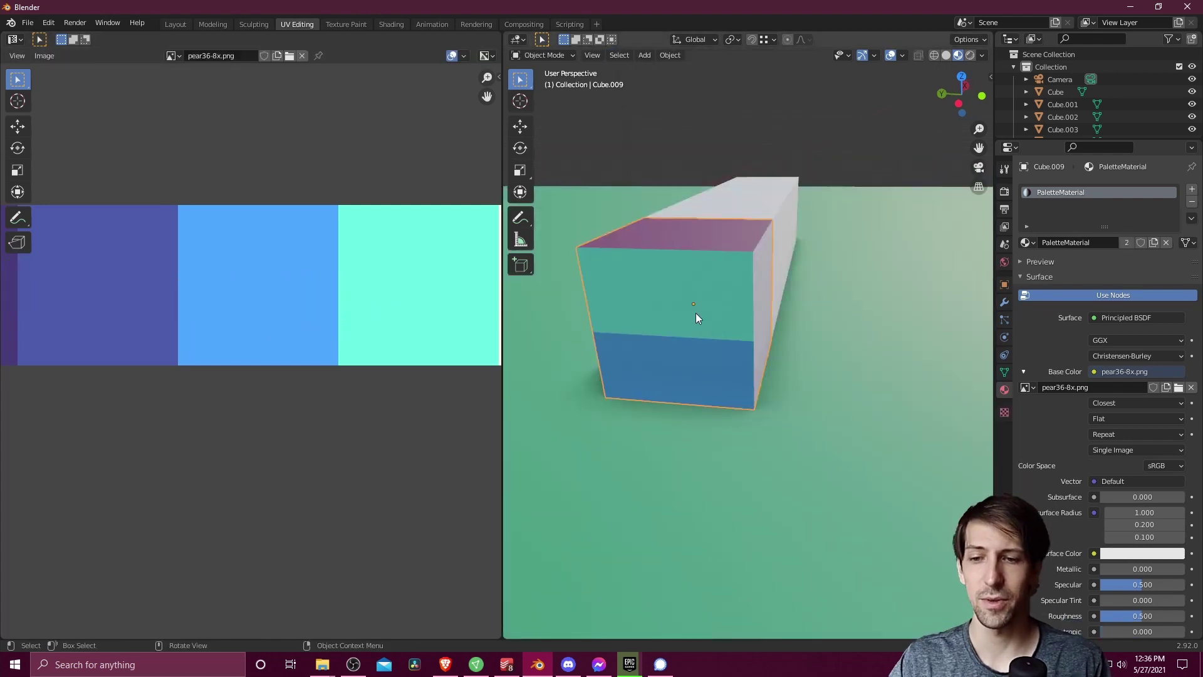
{"action": "mouse_move", "coordinate": [698, 318]}
{"action": "middle_mouse_down"}
{"action": "mouse_move", "coordinate": [612, 336]}
{"action": "mouse_move", "coordinate": [705, 331]}
{"action": "middle_mouse_up"}
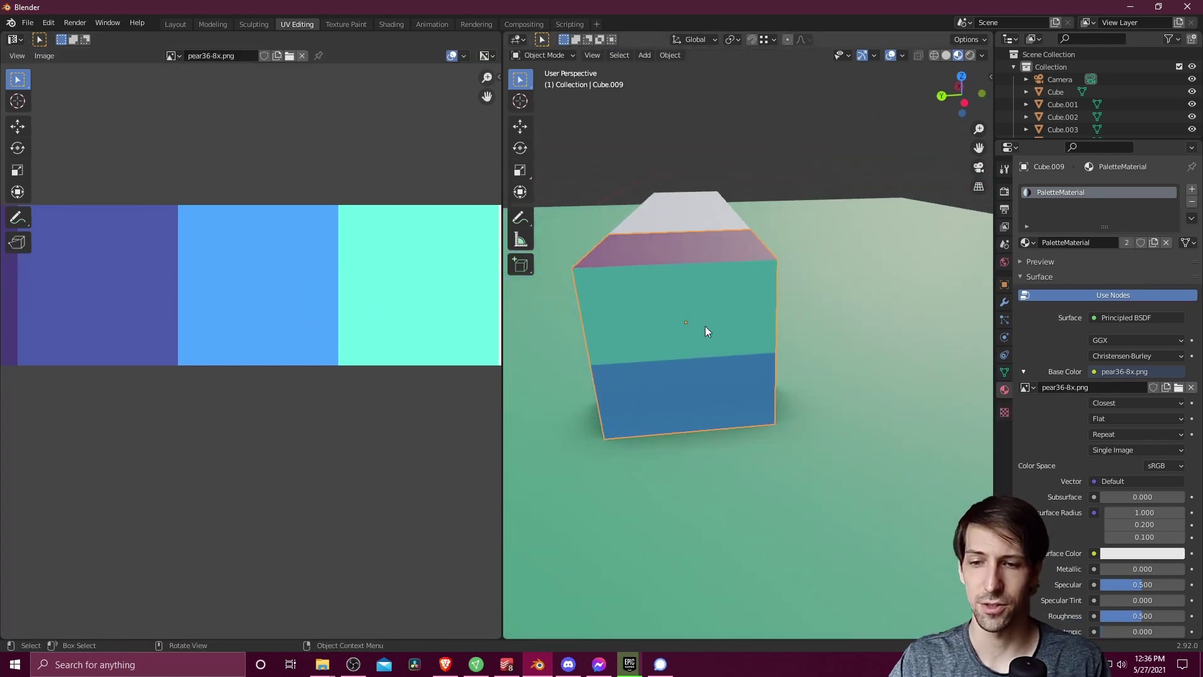
In Edit Mode, add one horizontal loop cut around the middle of the cube, near the blue and turquoise border
{"action": "key", "text": "Tab"}
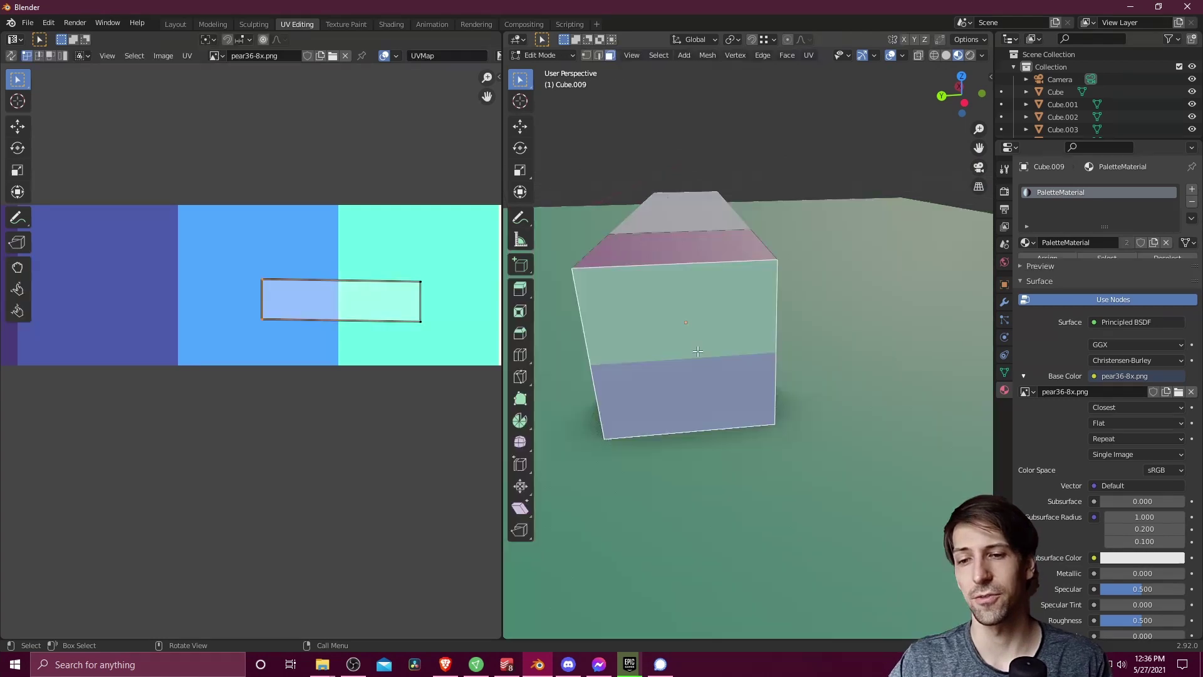
{"action": "middle_click_drag", "start_coordinate": [611, 359], "coordinate": [777, 354]}
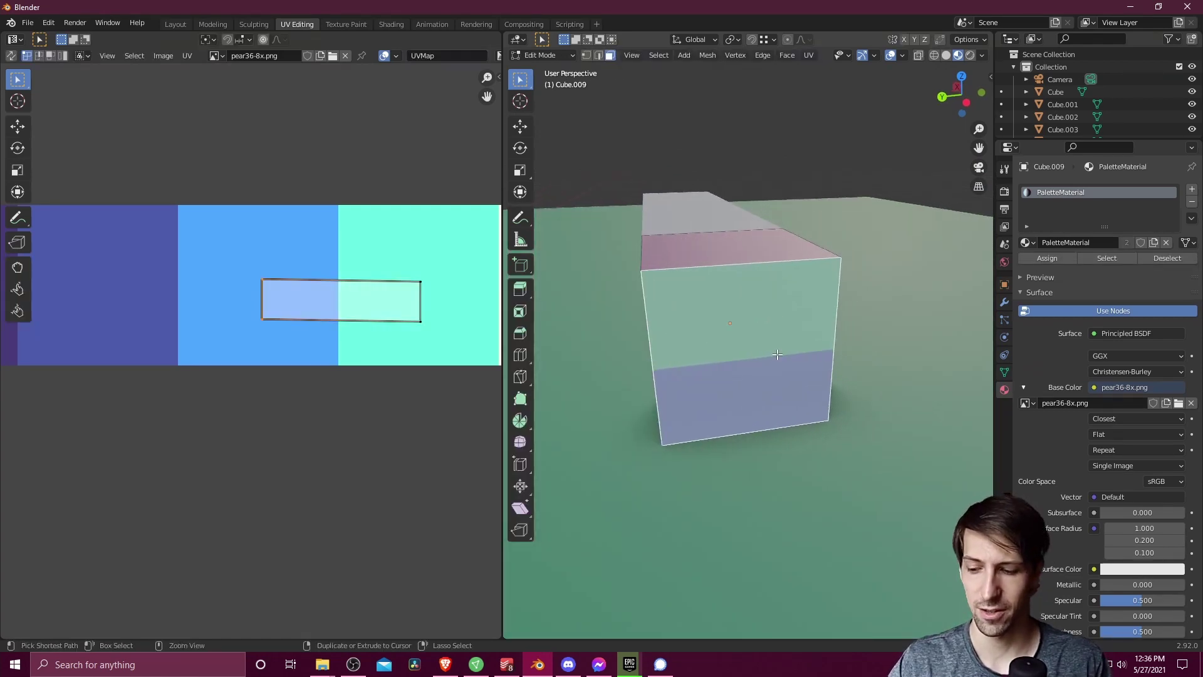
{"action": "key", "text": "ctrl+r"}
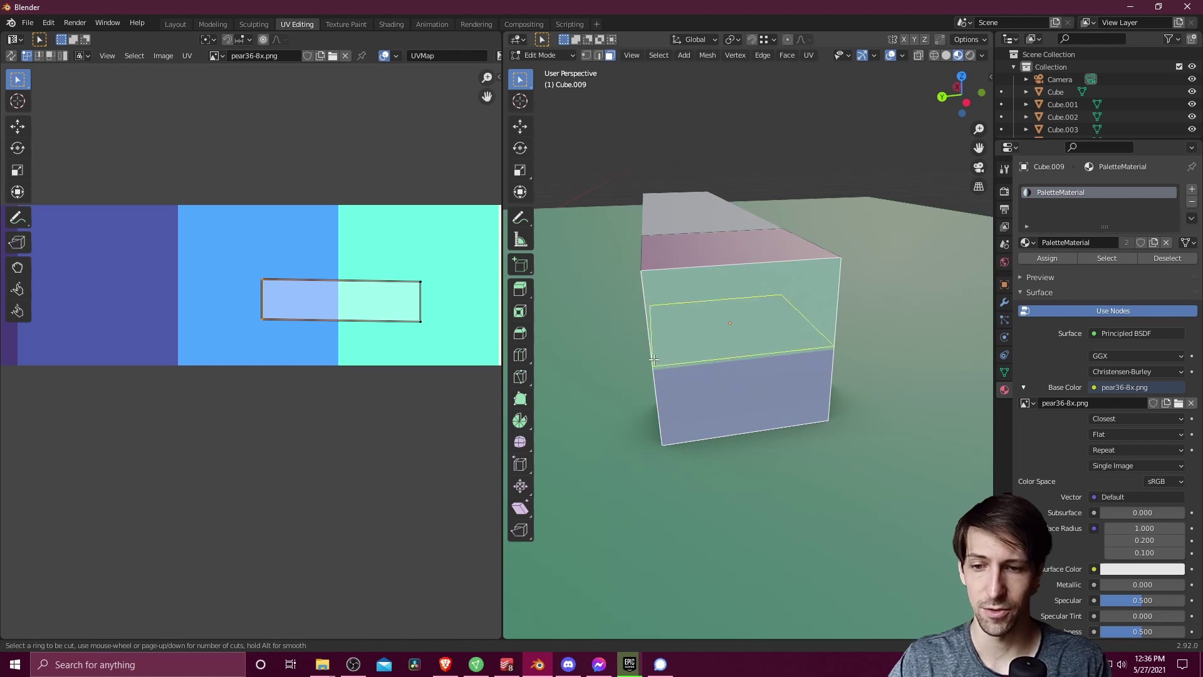
{"action": "left_click", "coordinate": [653, 359]}
{"action": "right_click", "coordinate": [653, 360]}
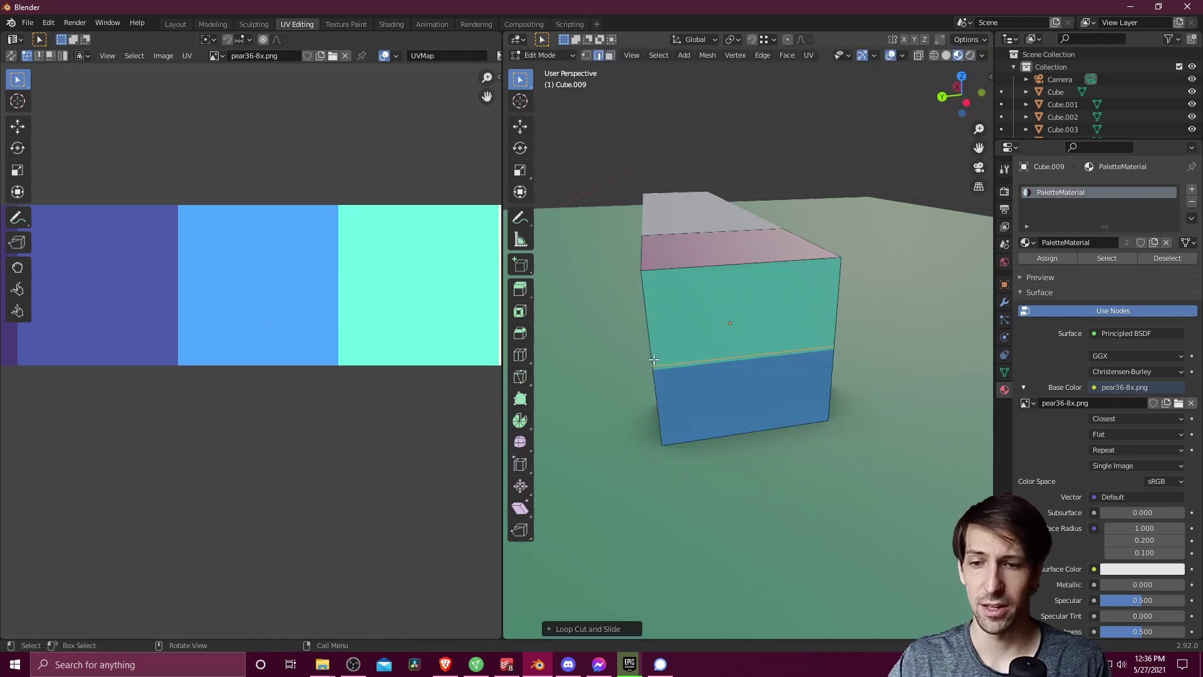
In face select mode, select the upper half of the end face and move its UV island fully inside the turquoise color
{"action": "middle_click_drag", "start_coordinate": [684, 373], "coordinate": [727, 370]}
{"action": "key", "text": "3"}
{"action": "left_click", "coordinate": [740, 292]}
{"action": "left_click", "coordinate": [766, 378]}
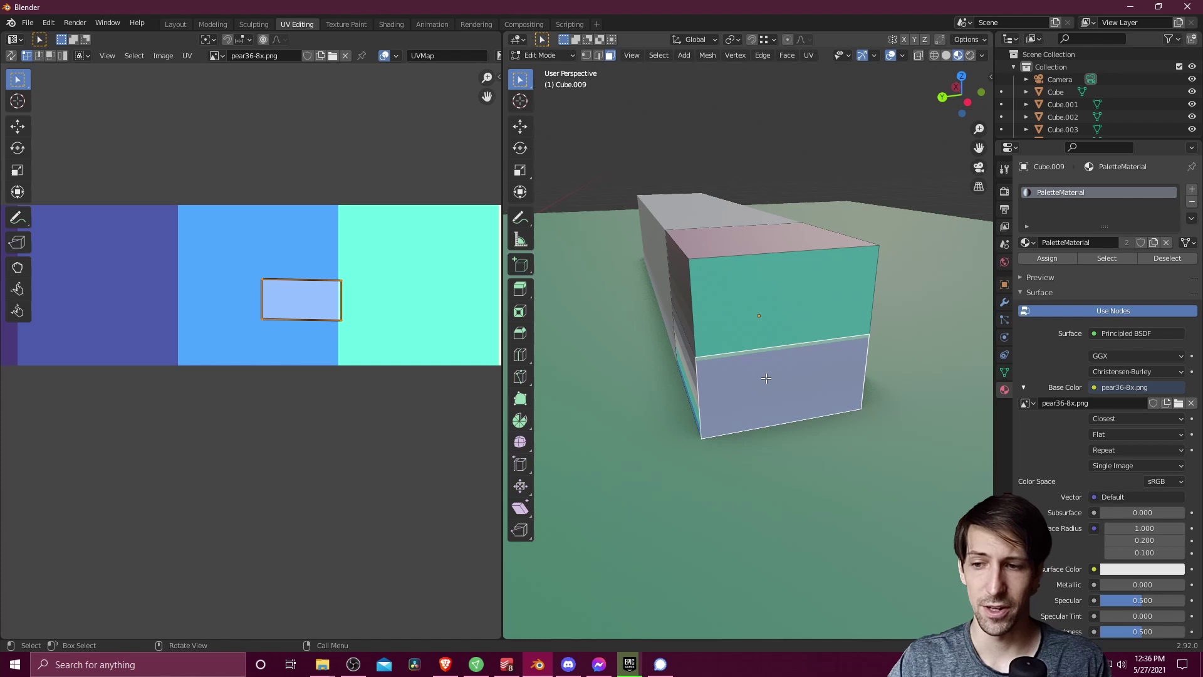
{"action": "left_click", "coordinate": [755, 305]}
{"action": "left_click", "coordinate": [765, 377]}
{"action": "left_click", "coordinate": [755, 302]}
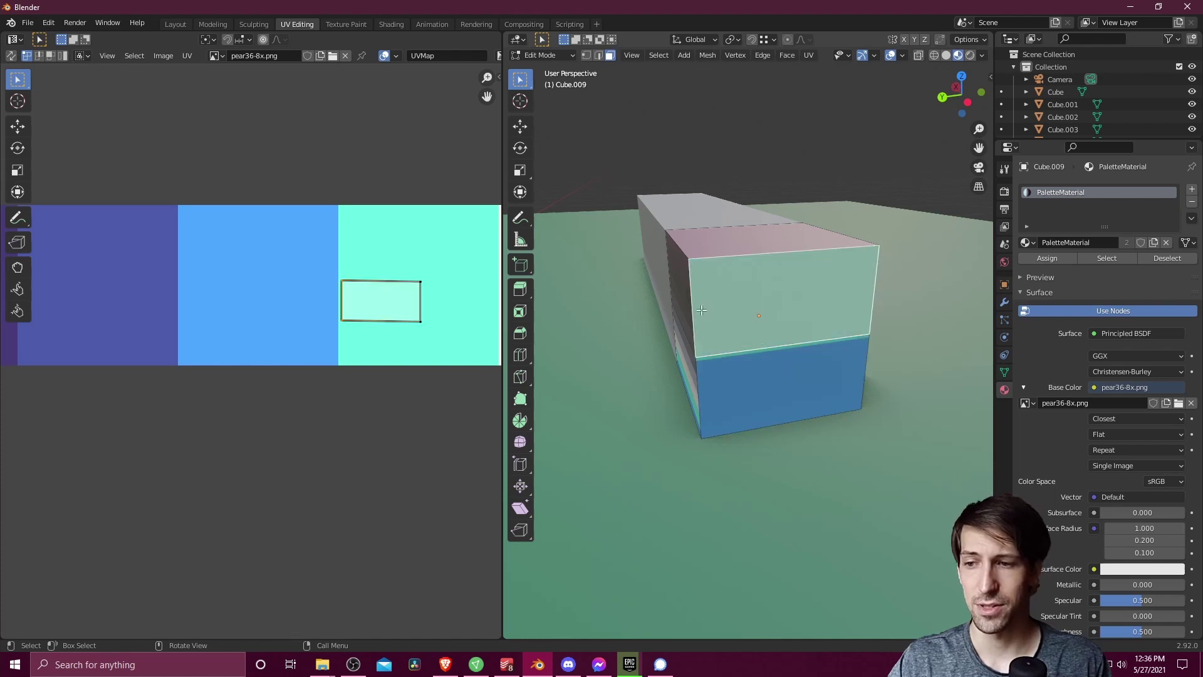
{"action": "left_click_drag", "start_coordinate": [261, 247], "coordinate": [435, 381]}
{"action": "key", "text": "g"}
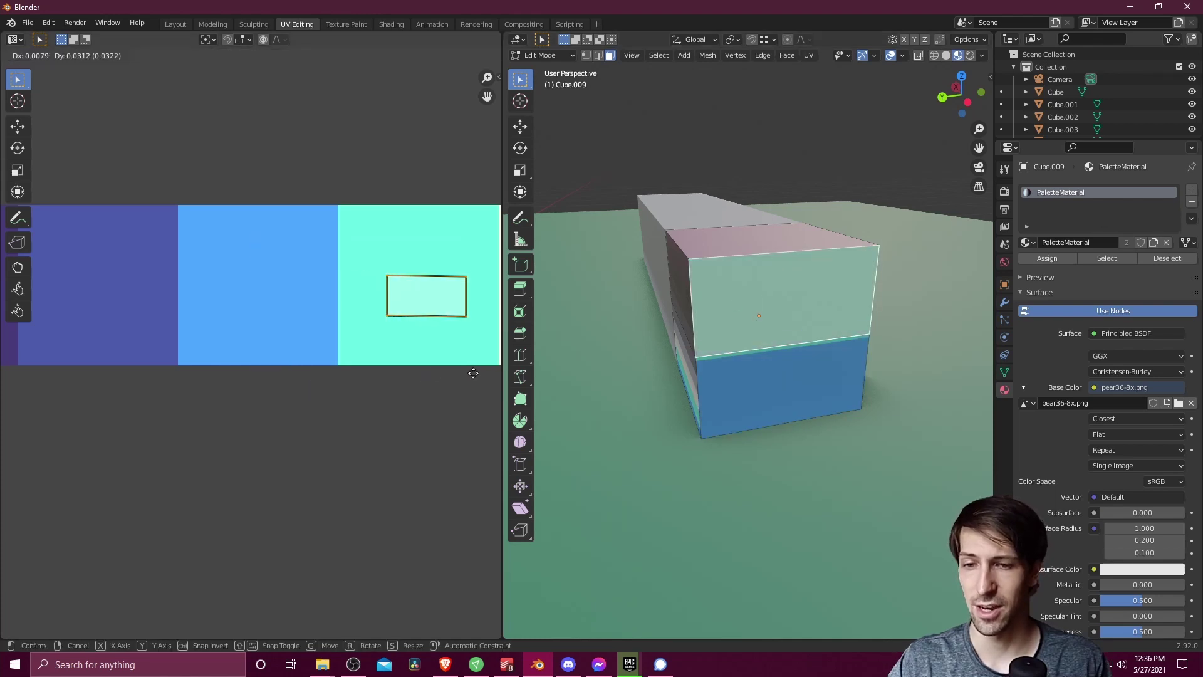
{"action": "left_click", "coordinate": [475, 373]}
Select the lower half of the end face, move its UV island fully inside the light blue color, and return to Object Mode
{"action": "left_click", "coordinate": [777, 381]}
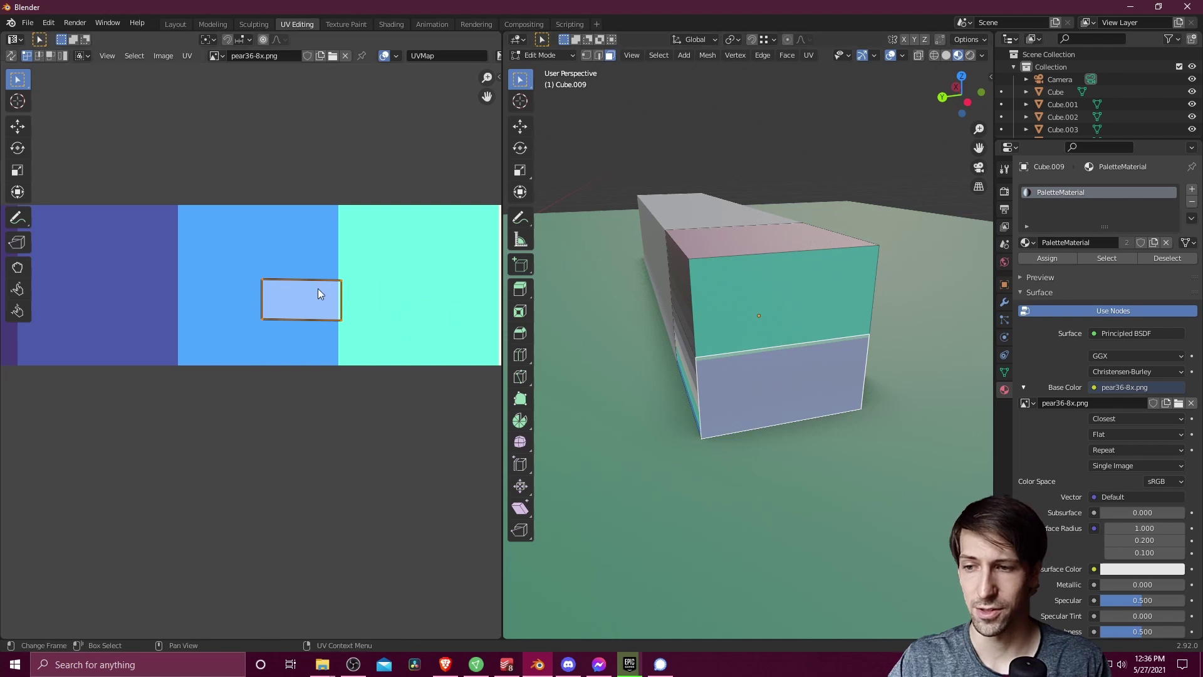
{"action": "key", "text": "g"}
{"action": "left_click", "coordinate": [339, 286]}
{"action": "key", "text": "Tab"}
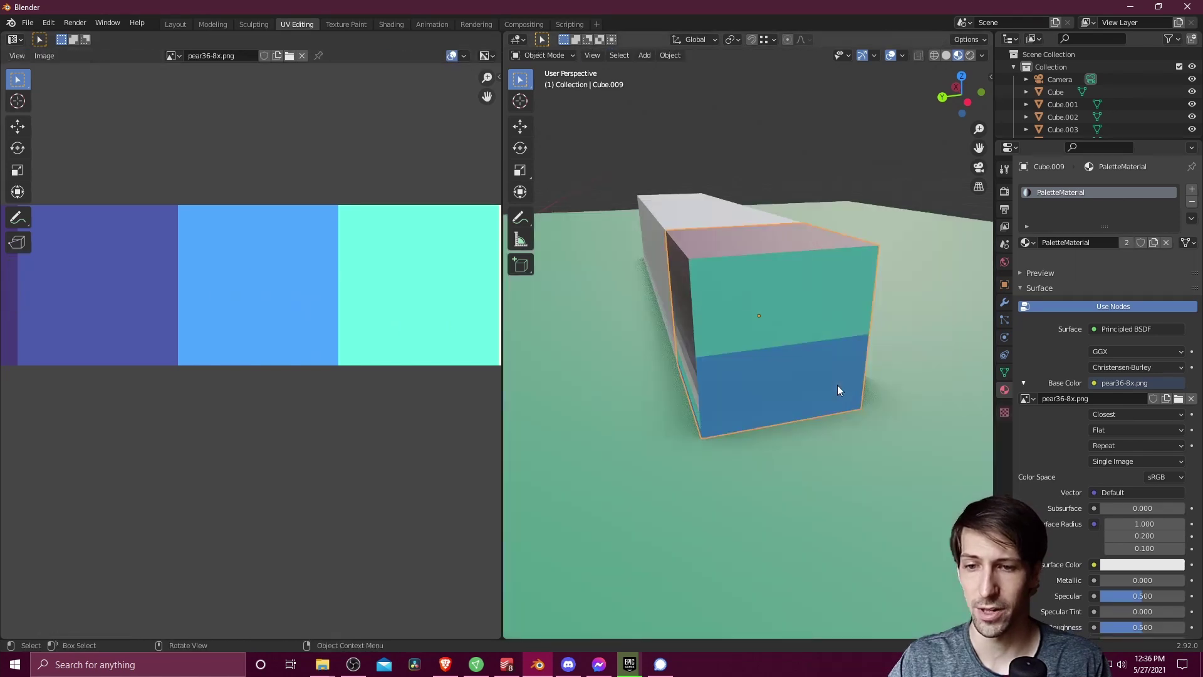
Examine the cube's two-color end, selecting its upper and lower faces in Edit Mode before going back to Object Mode
{"action": "middle_click_drag", "start_coordinate": [757, 359], "coordinate": [709, 295]}
{"action": "left_click", "coordinate": [708, 293]}
{"action": "left_click", "coordinate": [698, 308]}
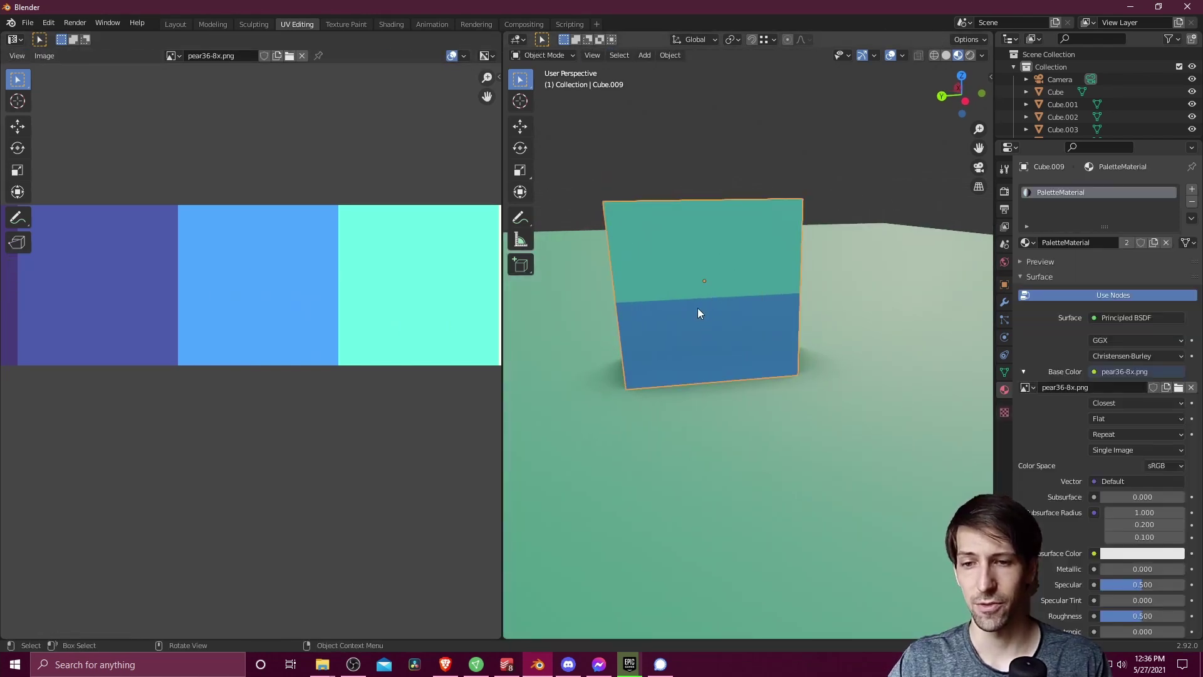
{"action": "key", "text": "Tab"}
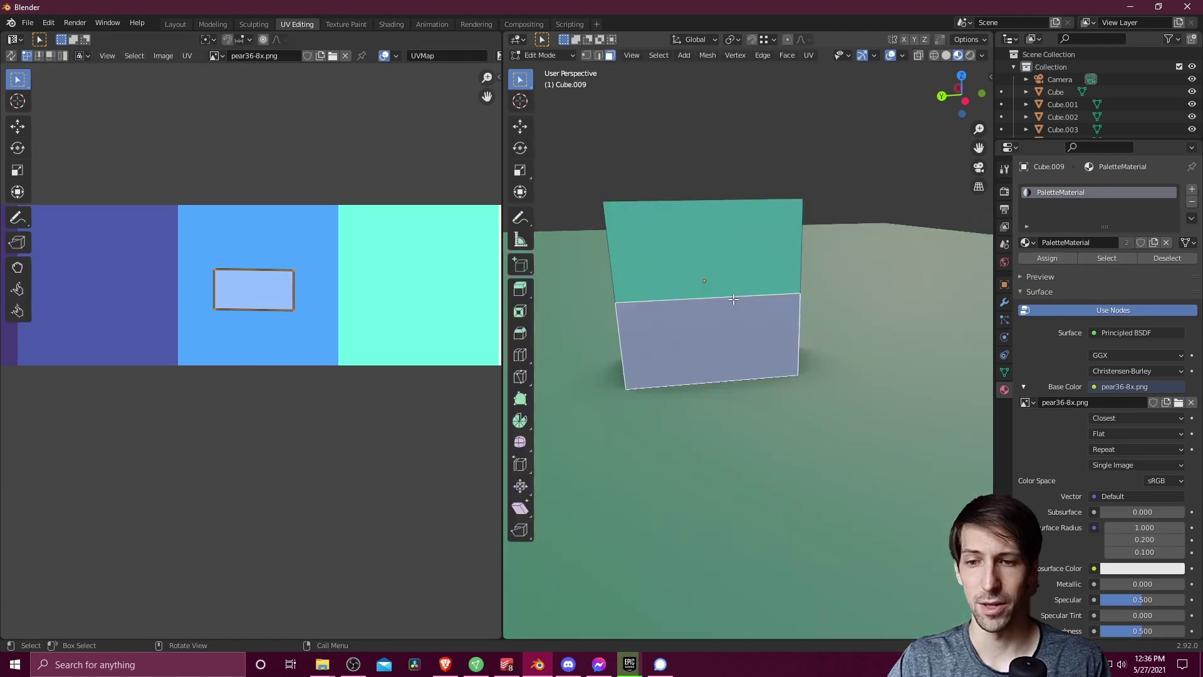
{"action": "left_click", "coordinate": [735, 273]}
{"action": "left_click", "coordinate": [722, 339]}
{"action": "key", "text": "Tab"}
Assign the existing PaletteMaterial to the obelisk
{"action": "middle_click_drag", "start_coordinate": [649, 347], "coordinate": [750, 337]}
{"action": "middle_click_drag", "start_coordinate": [750, 337], "coordinate": [727, 335]}
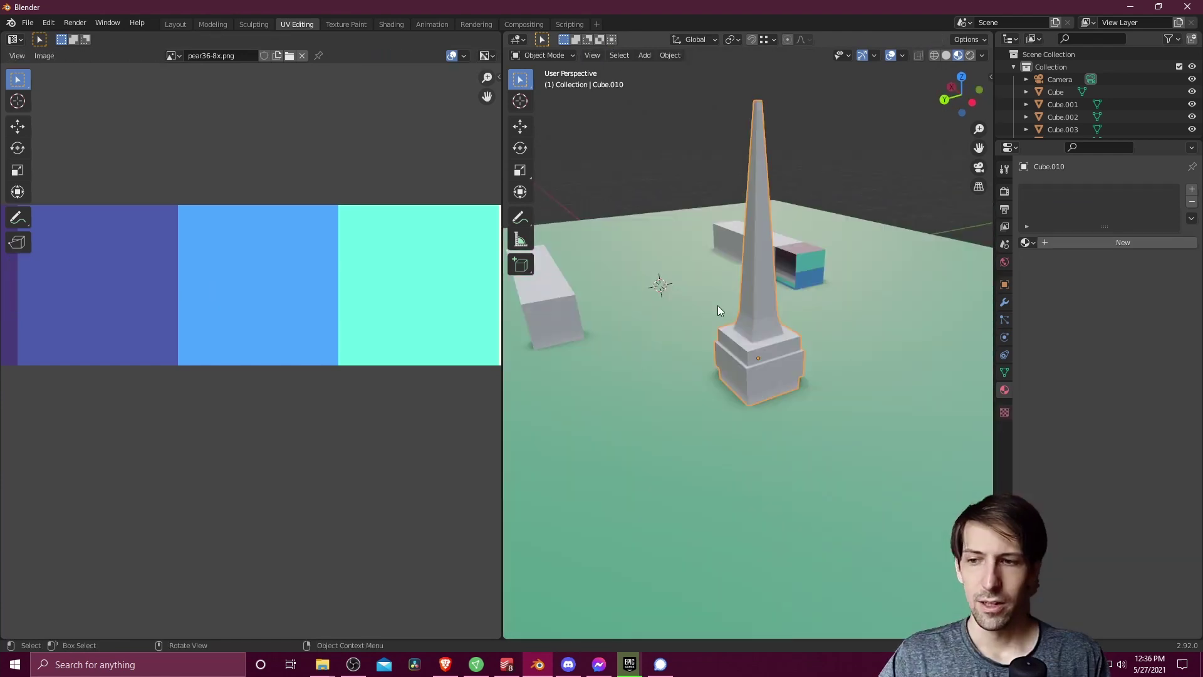
{"action": "scroll", "coordinate": [765, 342], "scroll_direction": "up", "scroll_amount": 2}
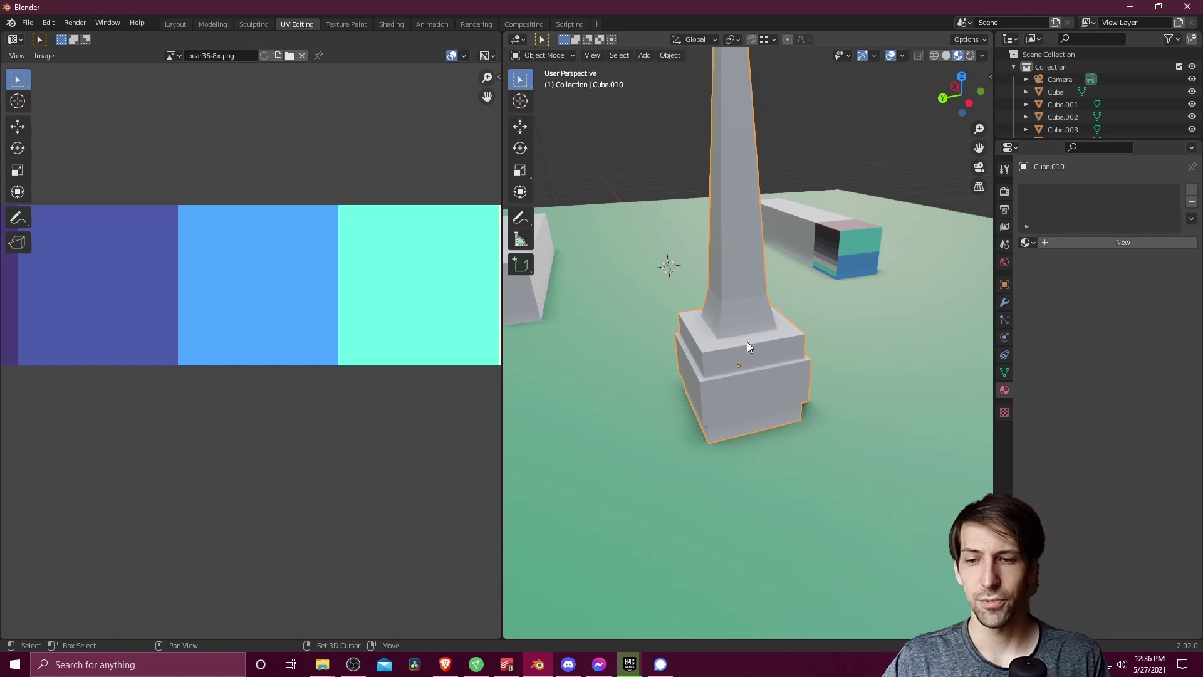
{"action": "middle_click_drag", "start_coordinate": [747, 341], "coordinate": [790, 363]}
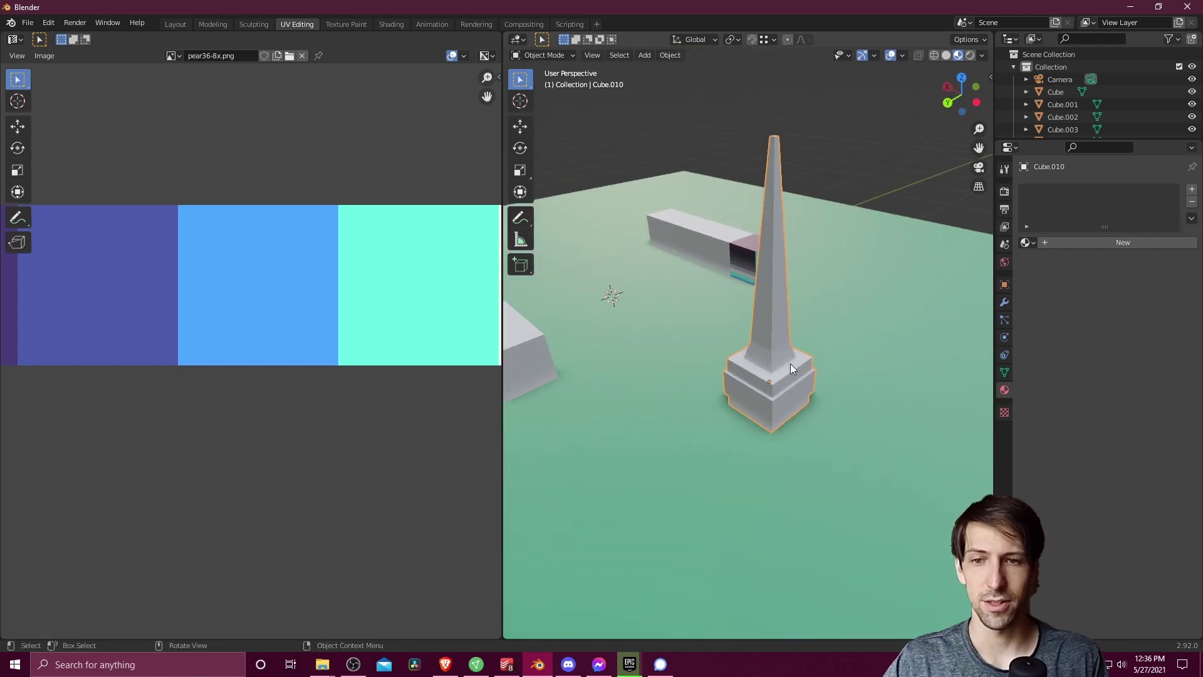
{"action": "scroll", "coordinate": [791, 364], "scroll_direction": "up", "scroll_amount": 2}
{"action": "left_click", "coordinate": [1028, 243]}
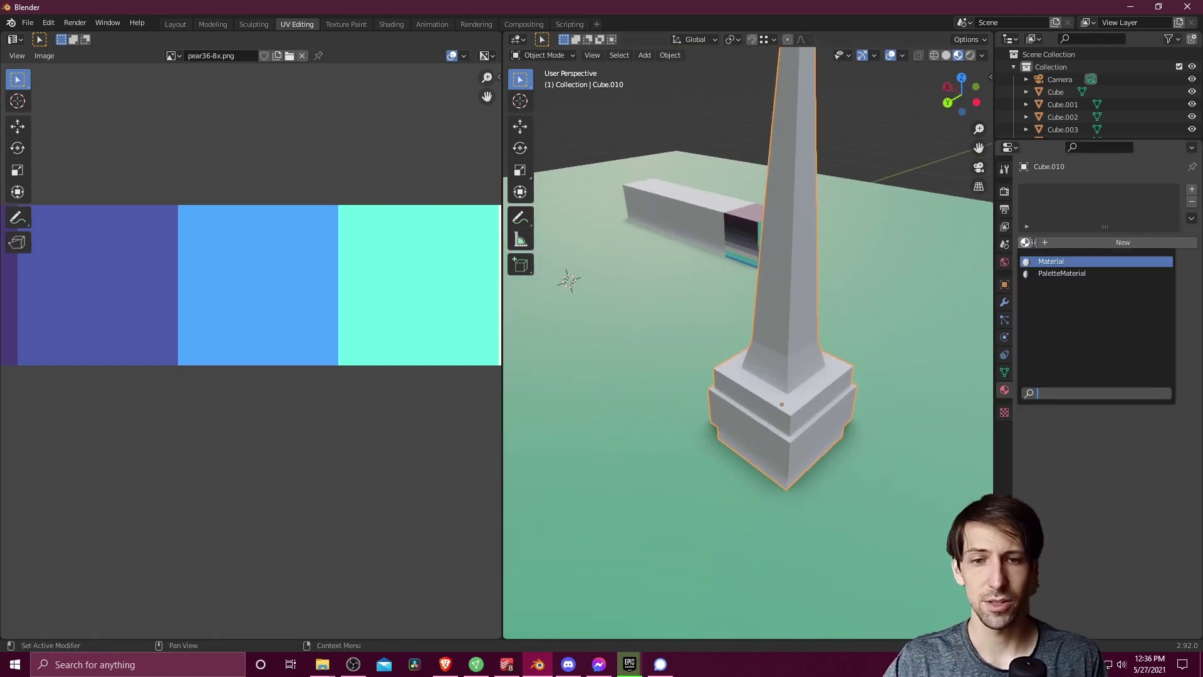
{"action": "left_click", "coordinate": [1061, 274]}
In Edit Mode, select all four side faces of the obelisk's lowest base block
{"action": "mouse_move", "coordinate": [855, 418]}
{"action": "middle_mouse_down"}
{"action": "mouse_move", "coordinate": [885, 401]}
{"action": "mouse_move", "coordinate": [798, 400]}
{"action": "mouse_move", "coordinate": [839, 413]}
{"action": "middle_mouse_up"}
{"action": "key", "text": "Tab"}
{"action": "left_click", "coordinate": [753, 410]}
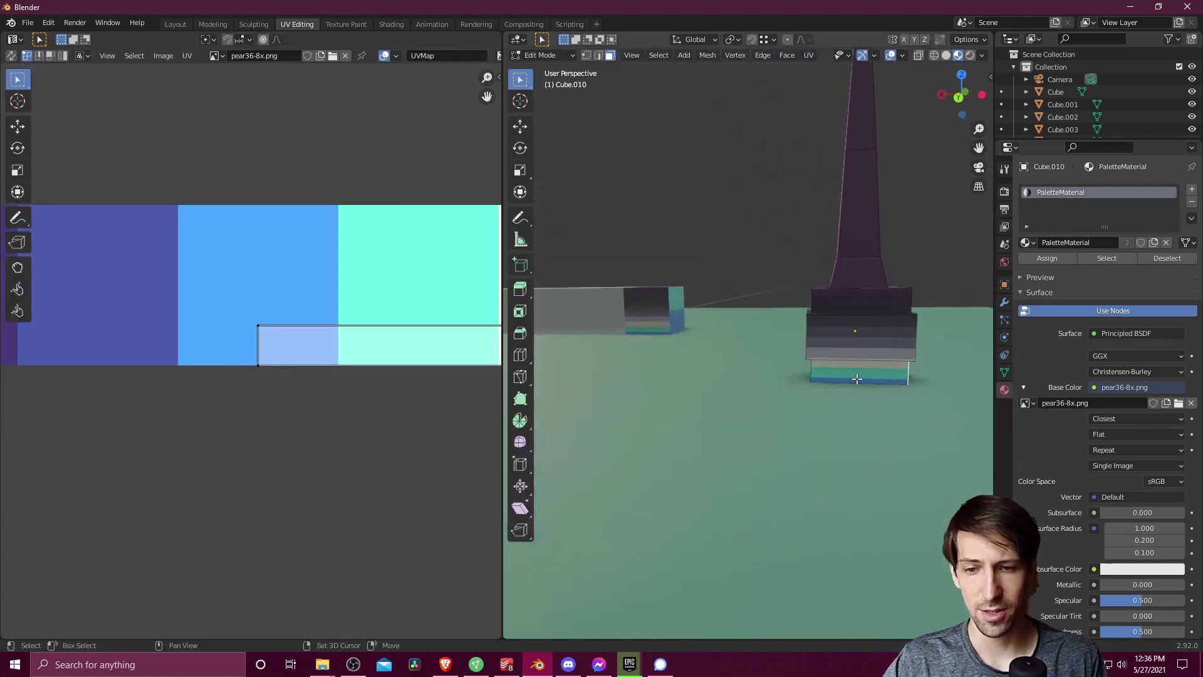
{"action": "left_click", "coordinate": [856, 379], "text": "shift"}
{"action": "middle_click_drag", "start_coordinate": [727, 379], "coordinate": [683, 348]}
{"action": "left_click", "coordinate": [828, 344], "text": "shift"}
{"action": "left_click", "coordinate": [678, 338], "text": "shift"}
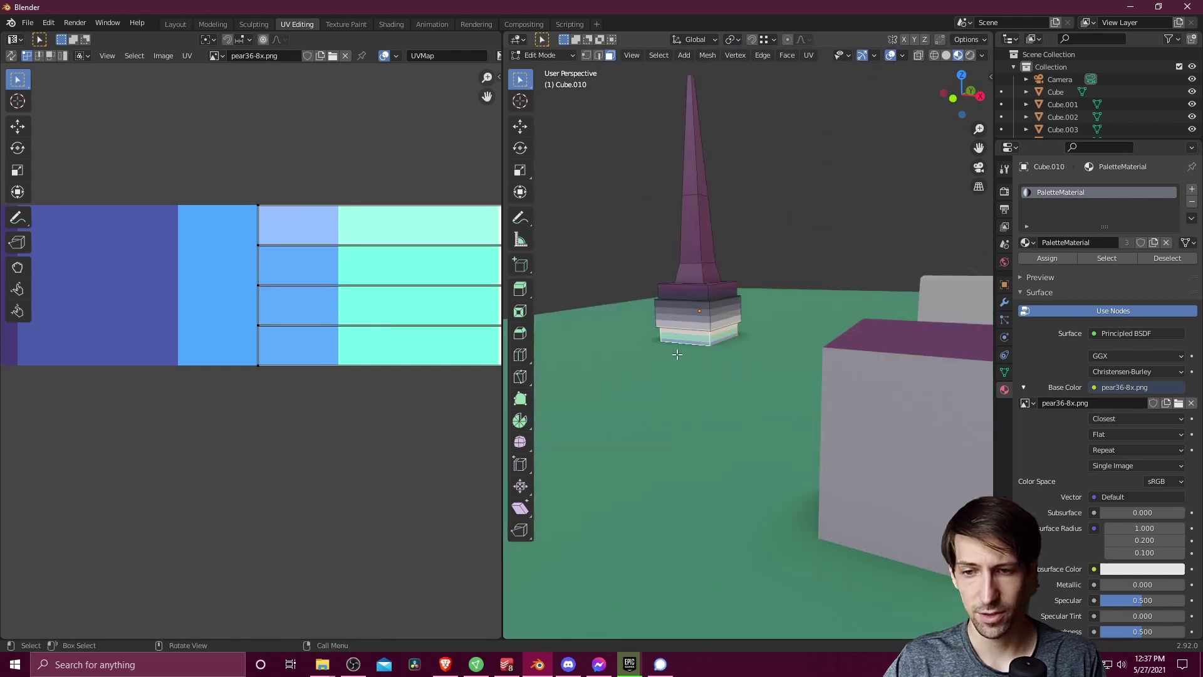
{"action": "scroll", "coordinate": [676, 354], "scroll_direction": "down", "scroll_amount": 3}
{"action": "scroll", "coordinate": [404, 339], "scroll_direction": "down", "scroll_amount": 4}
{"action": "scroll", "coordinate": [432, 348], "scroll_direction": "down", "scroll_amount": 1}
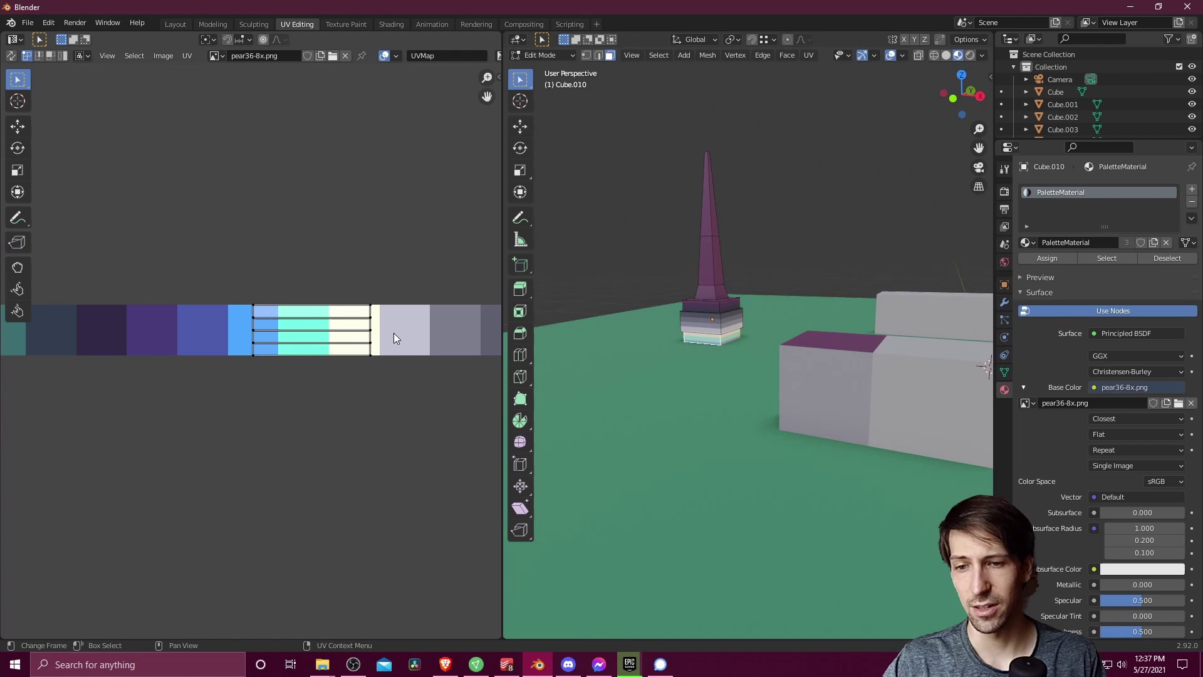
{"action": "scroll", "coordinate": [413, 335], "scroll_direction": "up", "scroll_amount": 3}
{"action": "middle_click_drag", "start_coordinate": [415, 288], "coordinate": [344, 312]}
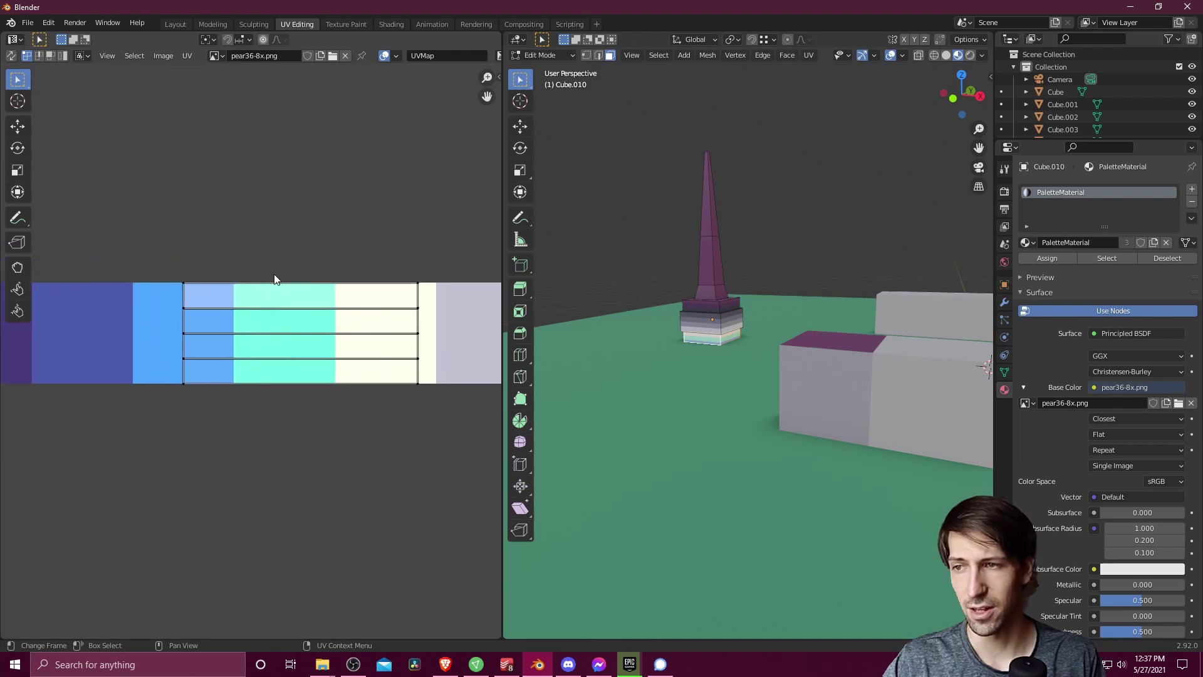
Scale the lowest block's side-face UVs to 0 and move the resulting point onto the dark slate palette color
{"action": "key", "text": "a"}
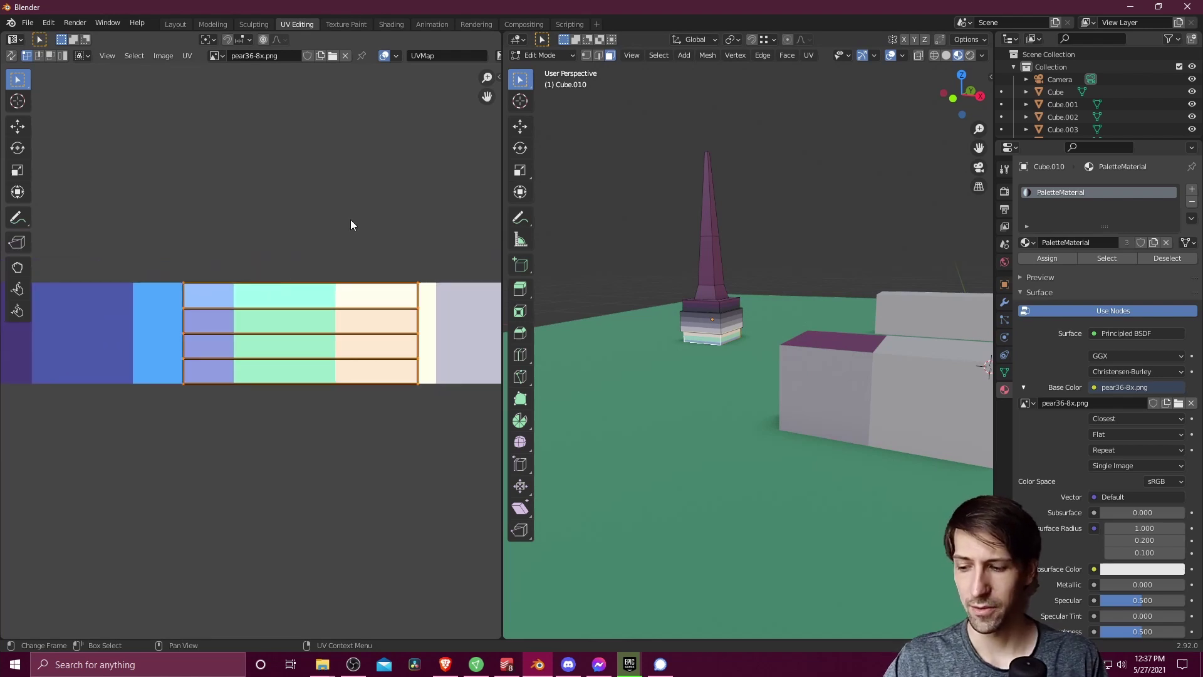
{"action": "key", "text": "s"}
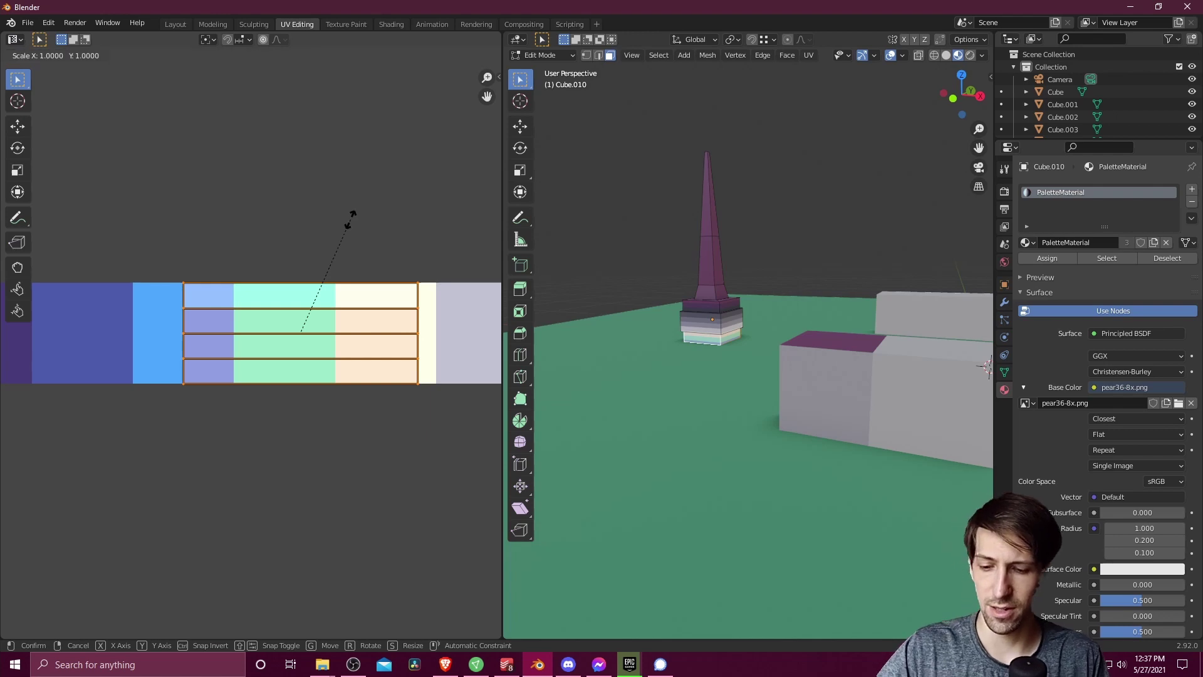
{"action": "key", "text": "0"}
{"action": "key", "text": "Return"}
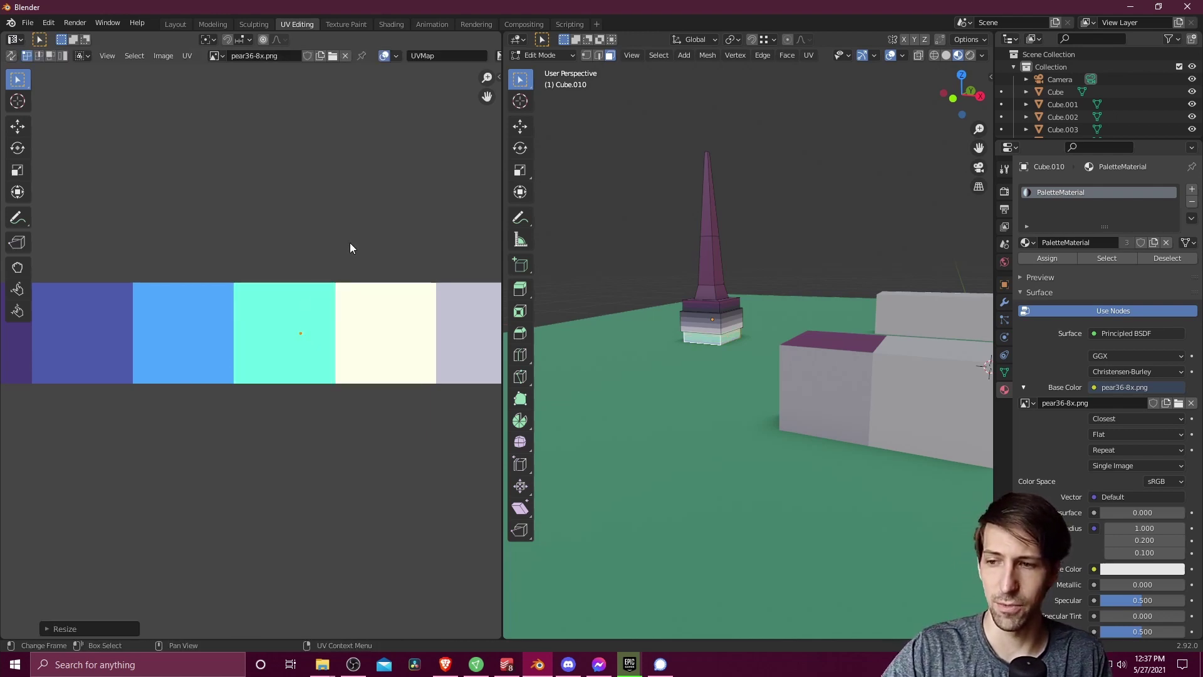
{"action": "scroll", "coordinate": [354, 288], "scroll_direction": "down", "scroll_amount": 4}
{"action": "middle_click_drag", "start_coordinate": [333, 313], "coordinate": [466, 310]}
{"action": "key", "text": "g"}
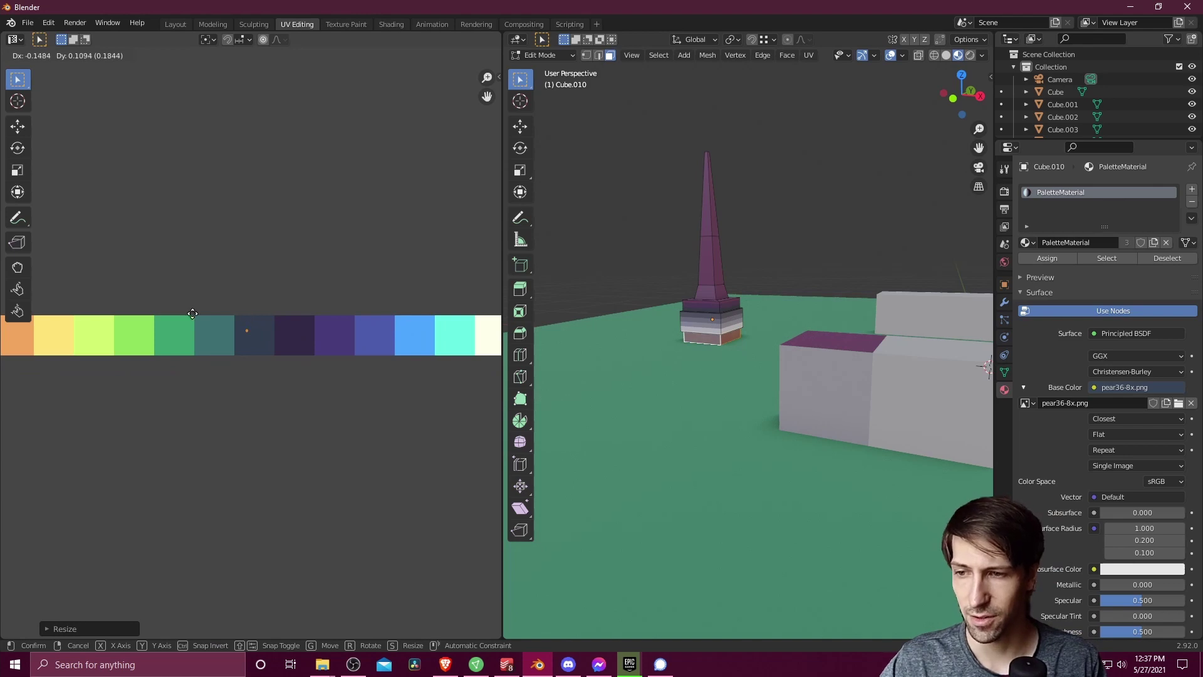
{"action": "left_click", "coordinate": [194, 318]}
Return to Object Mode and hide the green ground plane to expose the obelisk's underside
{"action": "scroll", "coordinate": [808, 366], "scroll_direction": "up", "scroll_amount": 2}
{"action": "left_click", "coordinate": [820, 368]}
{"action": "middle_click_drag", "start_coordinate": [821, 369], "coordinate": [654, 369]}
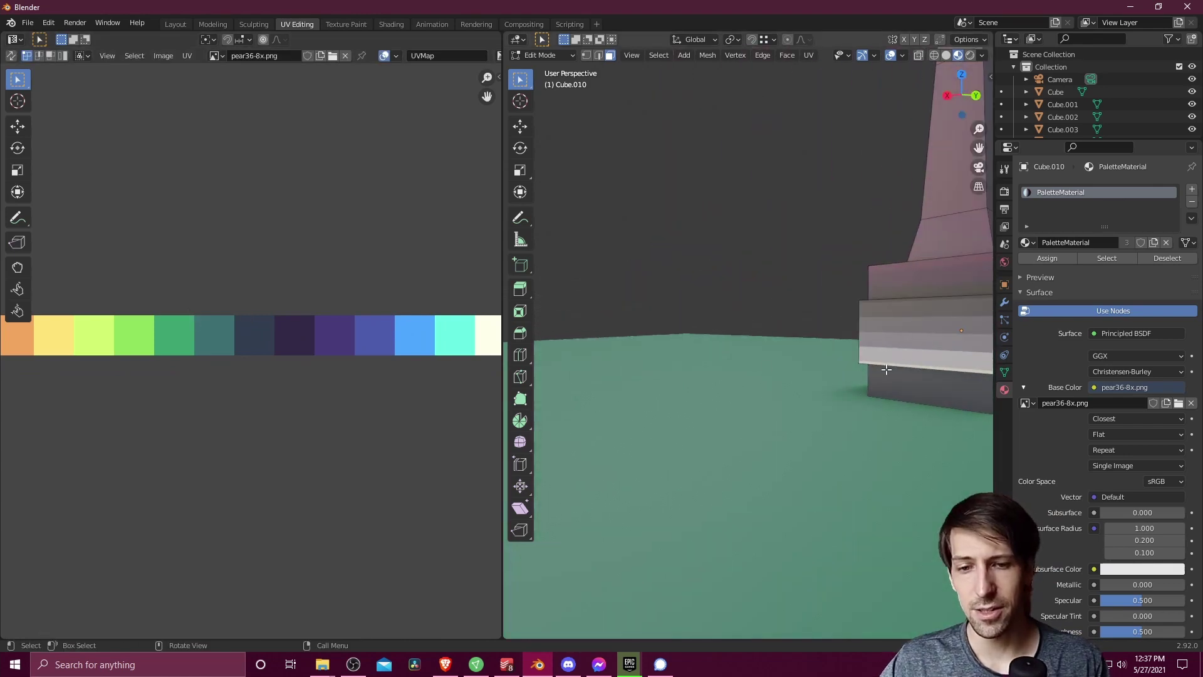
{"action": "middle_click_drag", "start_coordinate": [886, 369], "coordinate": [765, 322]}
{"action": "key", "text": "Tab"}
{"action": "left_click", "coordinate": [707, 416]}
{"action": "middle_click_drag", "start_coordinate": [705, 416], "coordinate": [753, 446]}
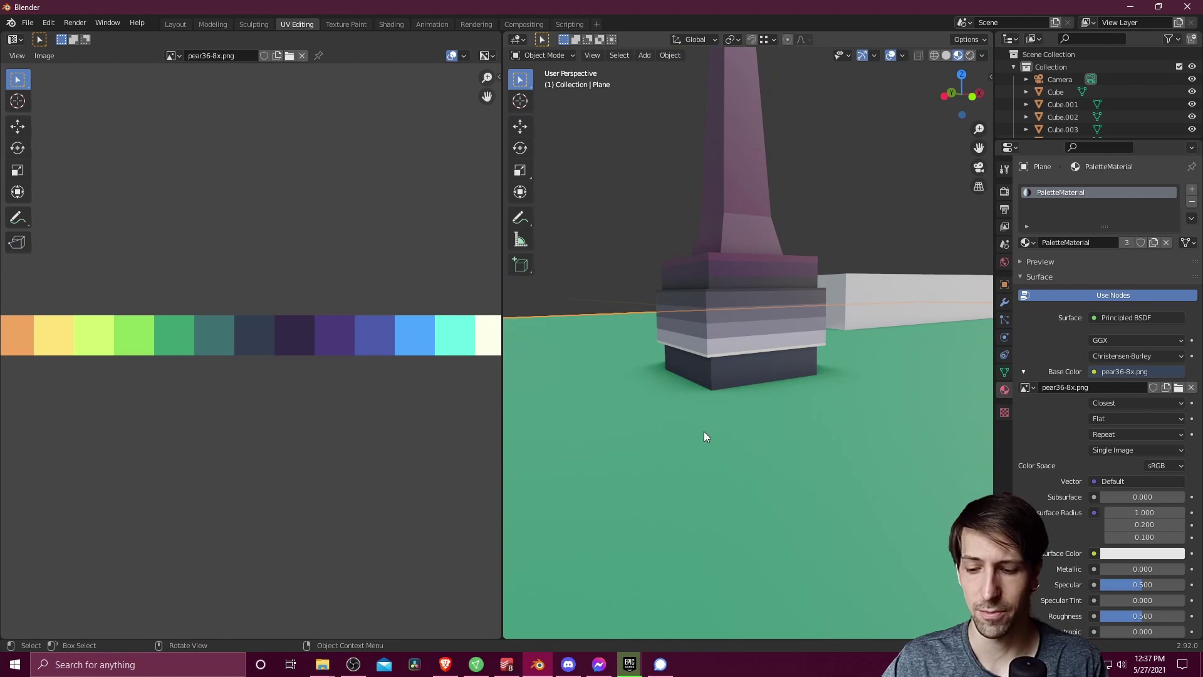
{"action": "key", "text": "h"}
{"action": "middle_click_drag", "start_coordinate": [705, 414], "coordinate": [837, 288]}
In the obelisk's Edit Mode, select the underside ledge loop of the wide block plus the obelisk's bottom face
{"action": "left_click", "coordinate": [759, 379]}
{"action": "key", "text": "Tab"}
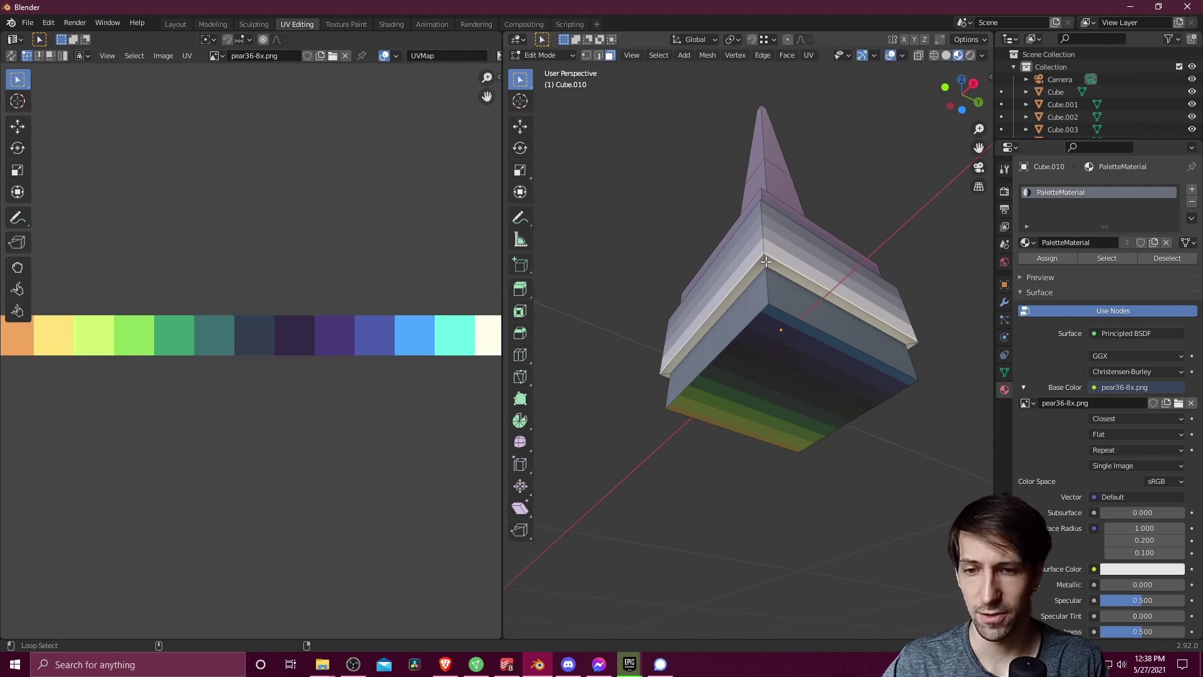
{"action": "left_click", "coordinate": [765, 261], "text": "alt"}
{"action": "middle_click_drag", "start_coordinate": [766, 261], "coordinate": [880, 266]}
{"action": "middle_click_drag", "start_coordinate": [684, 298], "coordinate": [822, 290]}
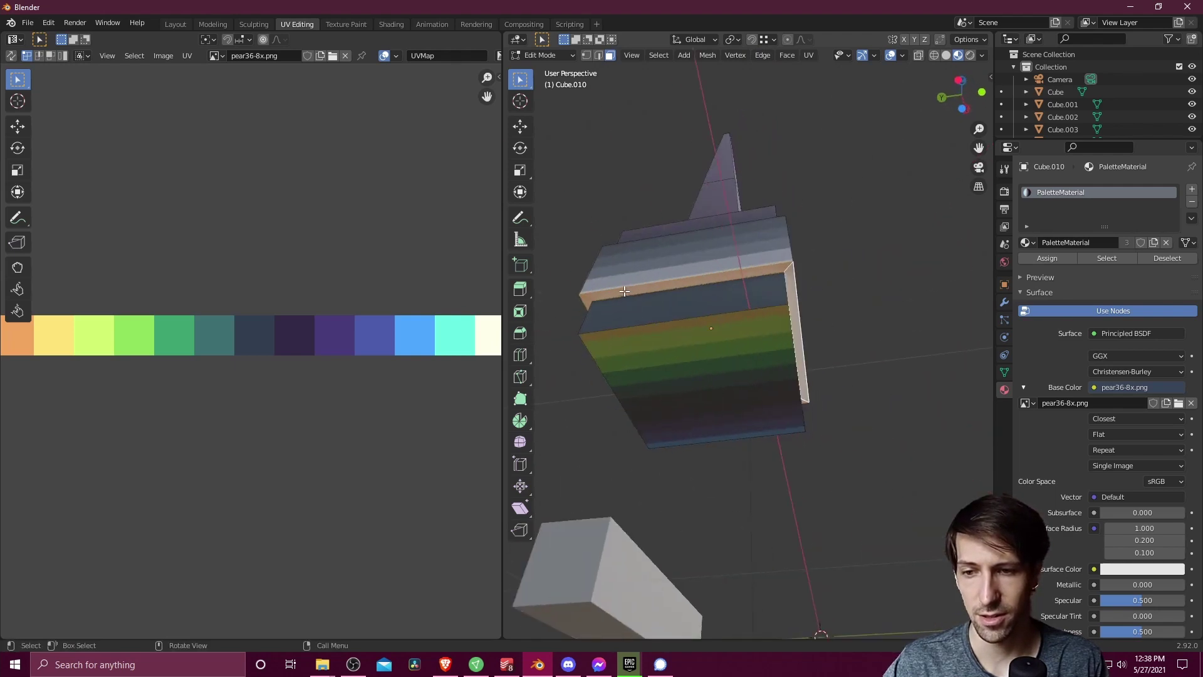
{"action": "middle_click_drag", "start_coordinate": [625, 291], "coordinate": [765, 328]}
{"action": "left_click", "coordinate": [731, 344], "text": "shift"}
{"action": "scroll", "coordinate": [761, 308], "scroll_direction": "down", "scroll_amount": 5}
{"action": "scroll", "coordinate": [419, 319], "scroll_direction": "down", "scroll_amount": 4}
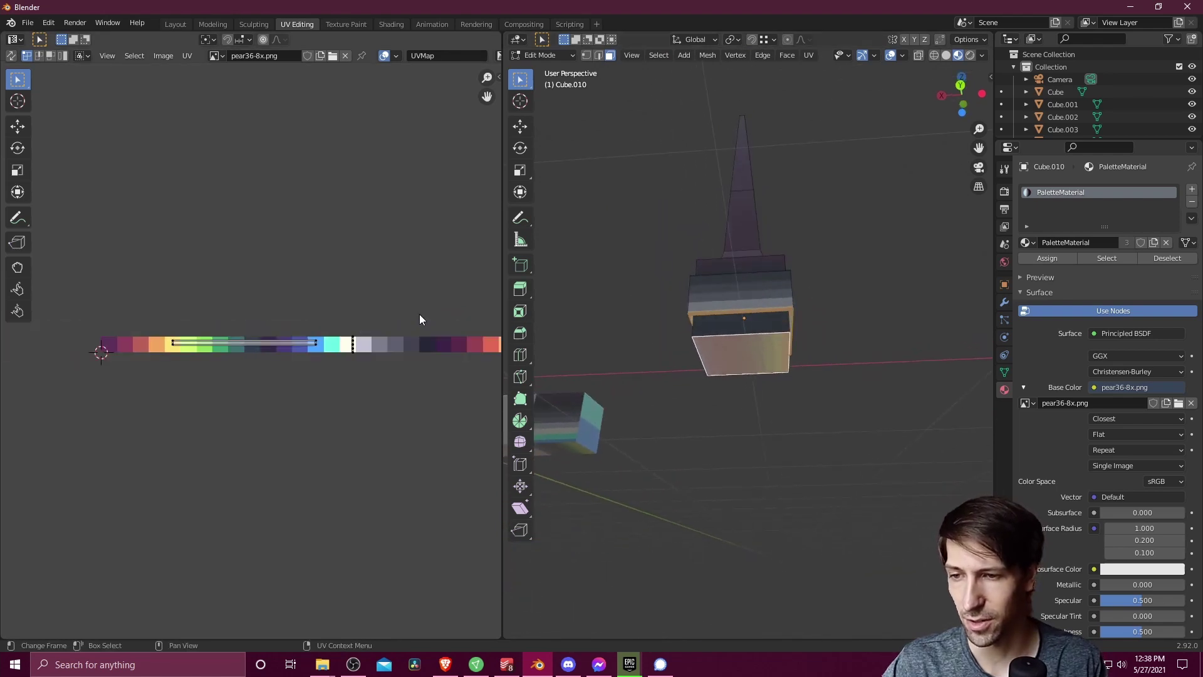
Scale the UVs of the underside faces to 0 and move the point onto the dark teal palette color
{"action": "key", "text": "a"}
{"action": "left_click", "coordinate": [364, 324]}
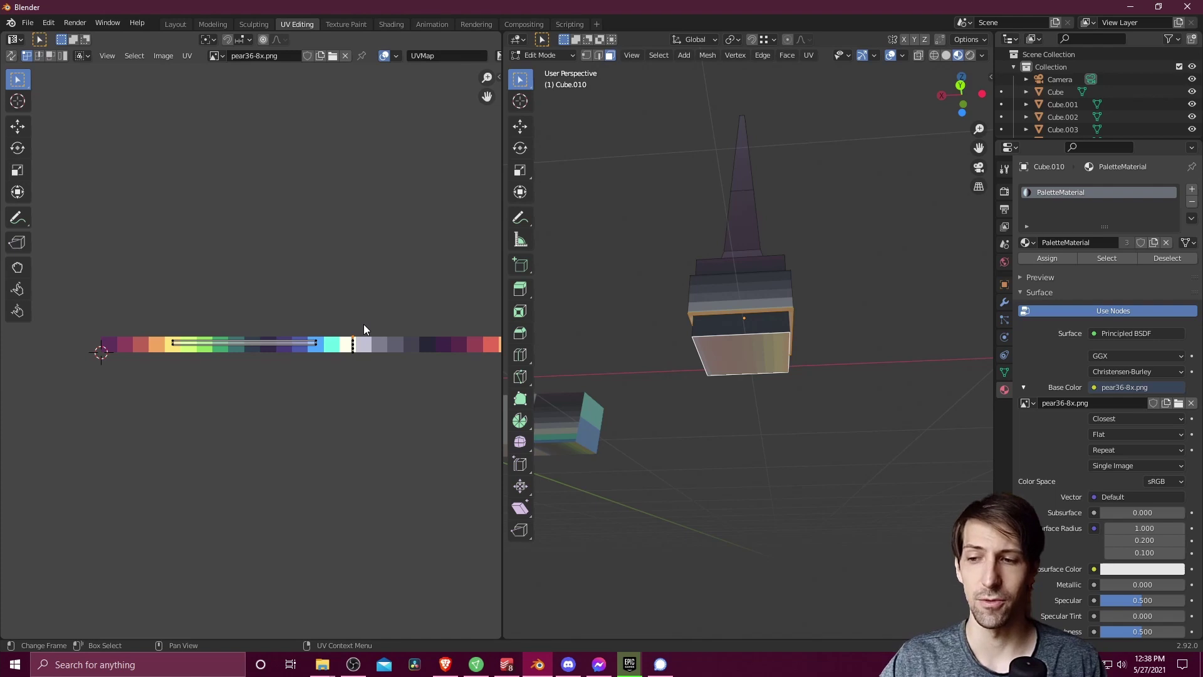
{"action": "key", "text": "a"}
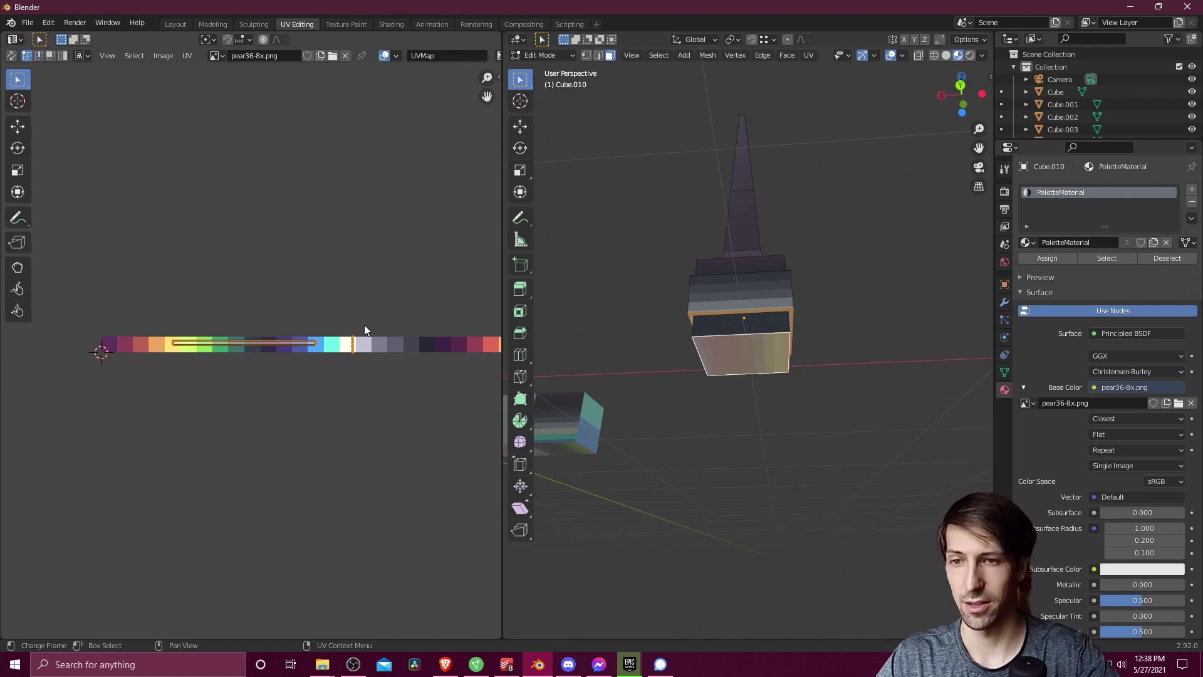
{"action": "key", "text": "s"}
{"action": "key", "text": "0"}
{"action": "key", "text": "Return"}
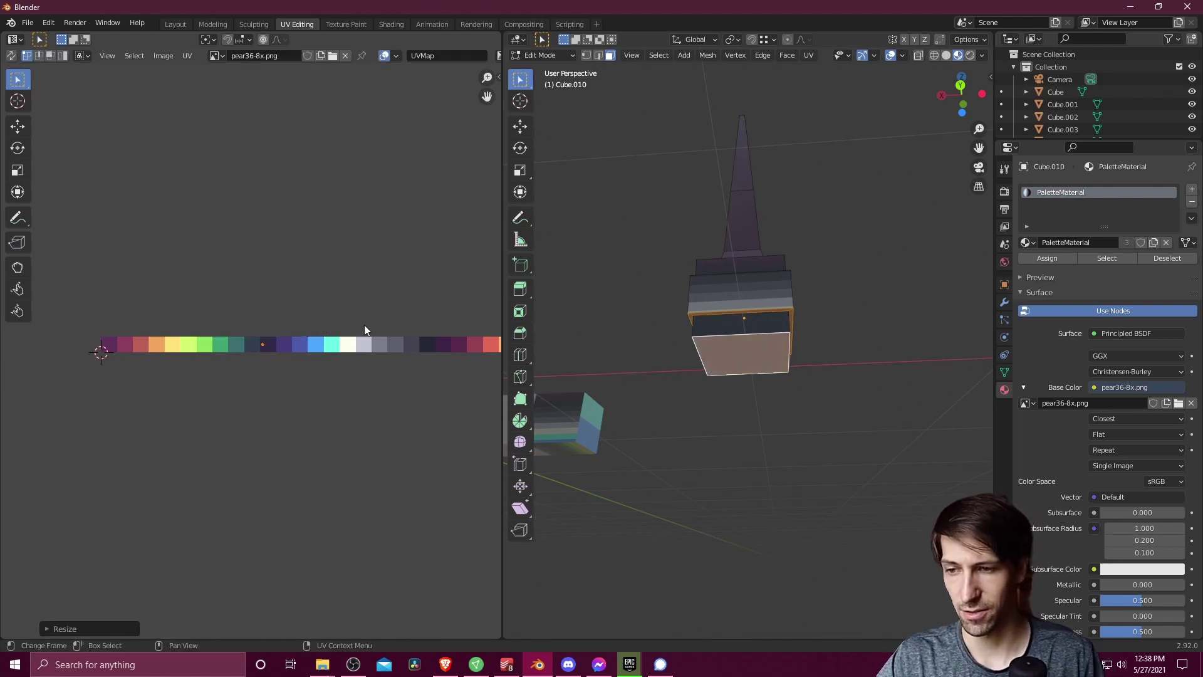
{"action": "scroll", "coordinate": [363, 322], "scroll_direction": "up", "scroll_amount": 4}
{"action": "key", "text": "g"}
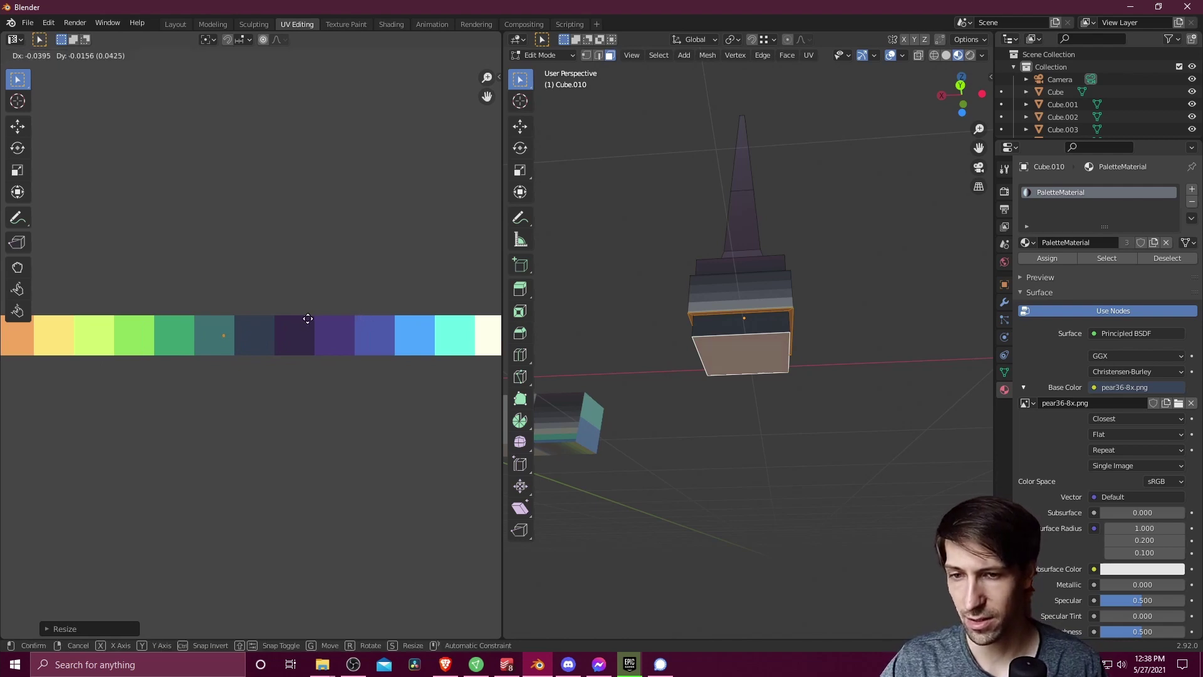
{"action": "left_click", "coordinate": [309, 321]}
Select only the loop of four side faces around the wide base block
{"action": "left_click", "coordinate": [806, 320]}
{"action": "middle_click_drag", "start_coordinate": [769, 300], "coordinate": [780, 346]}
{"action": "scroll", "coordinate": [783, 338], "scroll_direction": "up", "scroll_amount": 4}
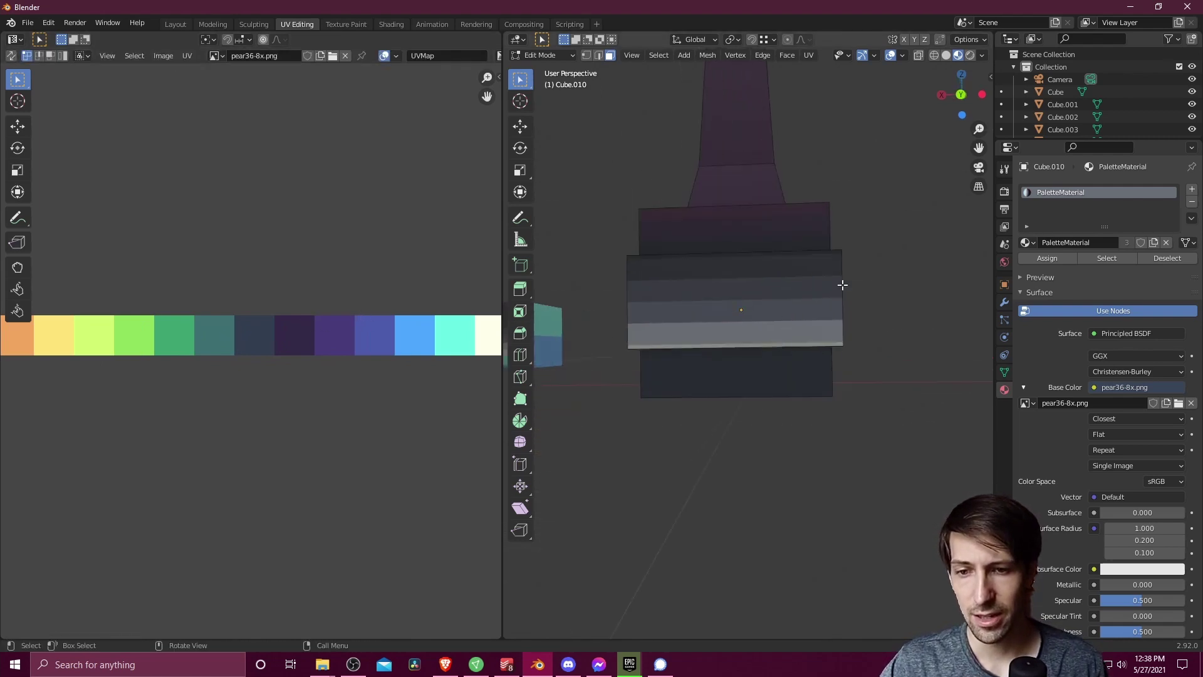
{"action": "middle_click_drag", "start_coordinate": [825, 280], "coordinate": [699, 320]}
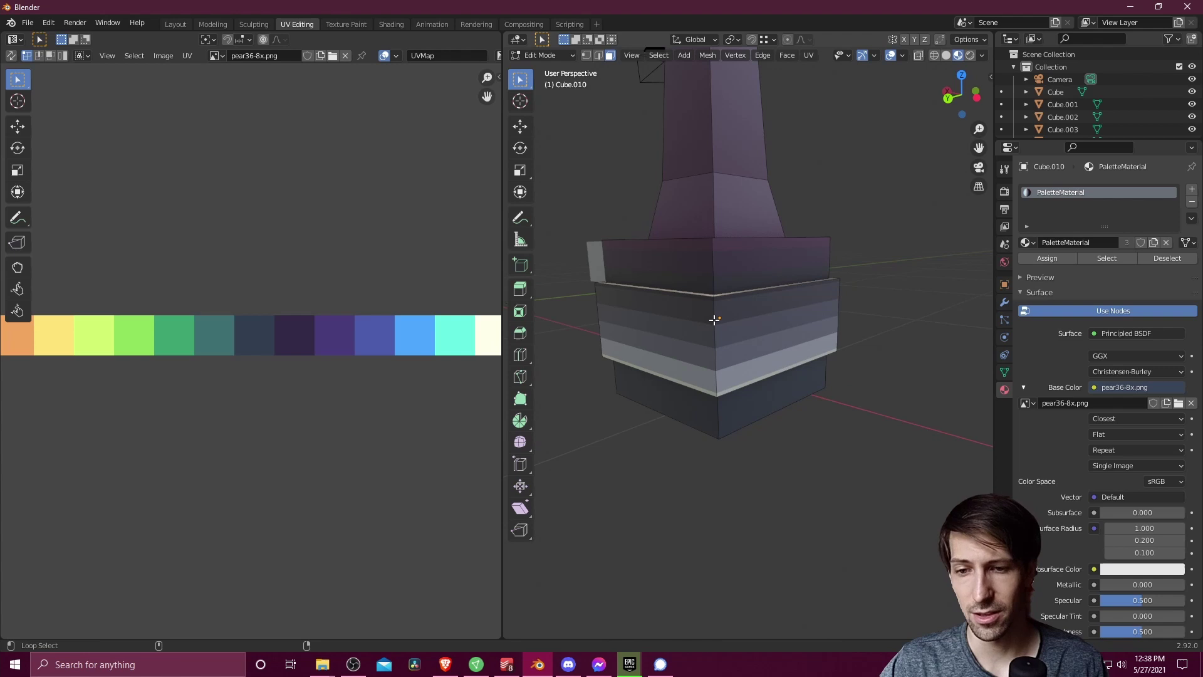
{"action": "left_click", "coordinate": [714, 319], "text": "alt"}
{"action": "scroll", "coordinate": [372, 296], "scroll_direction": "down", "scroll_amount": 4}
{"action": "scroll", "coordinate": [401, 298], "scroll_direction": "down", "scroll_amount": 2}
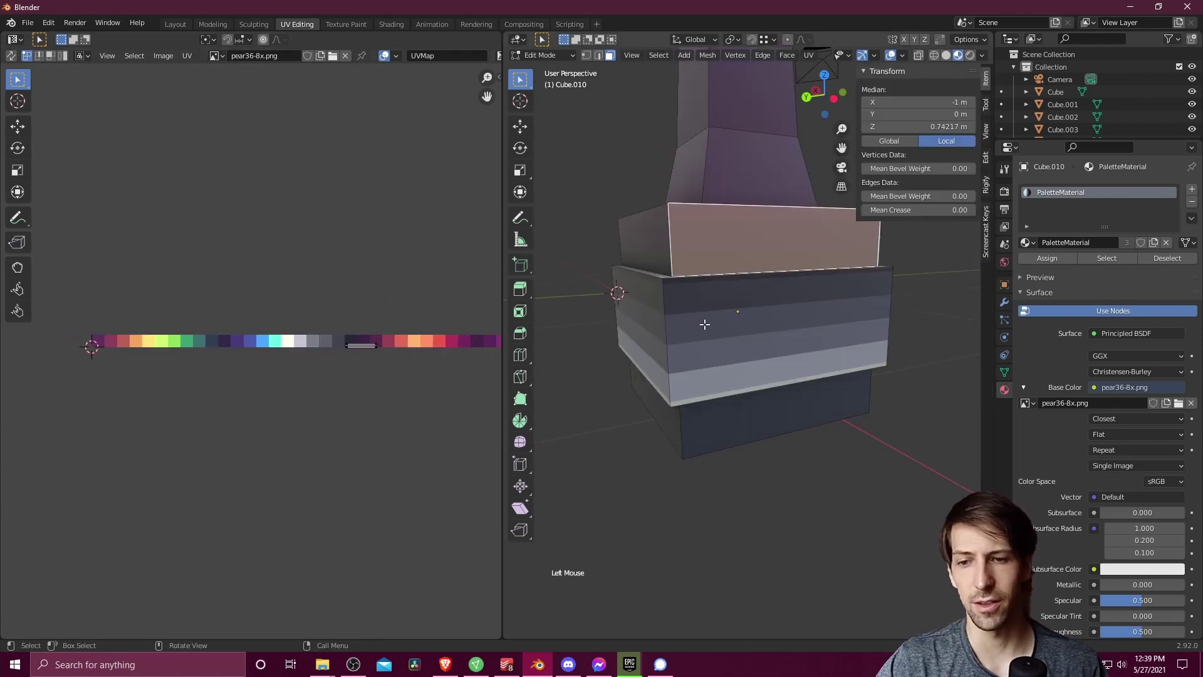
{"action": "left_click", "coordinate": [669, 337], "text": "alt+shift"}
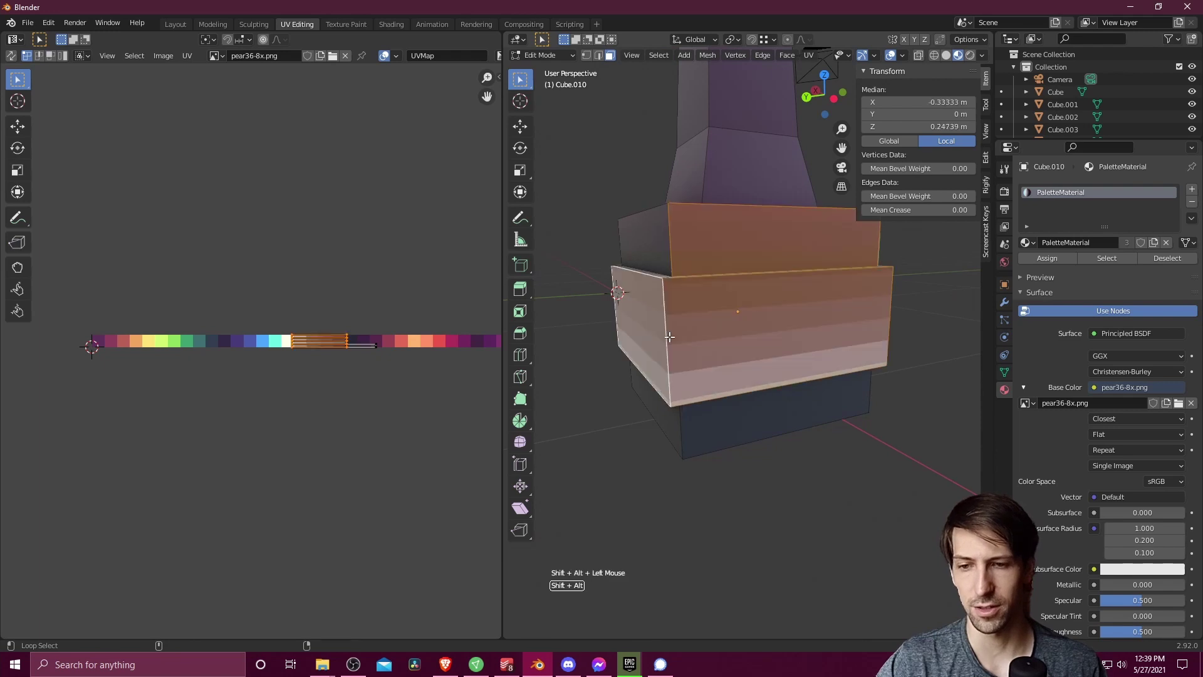
{"action": "left_click", "coordinate": [710, 234], "text": "shift"}
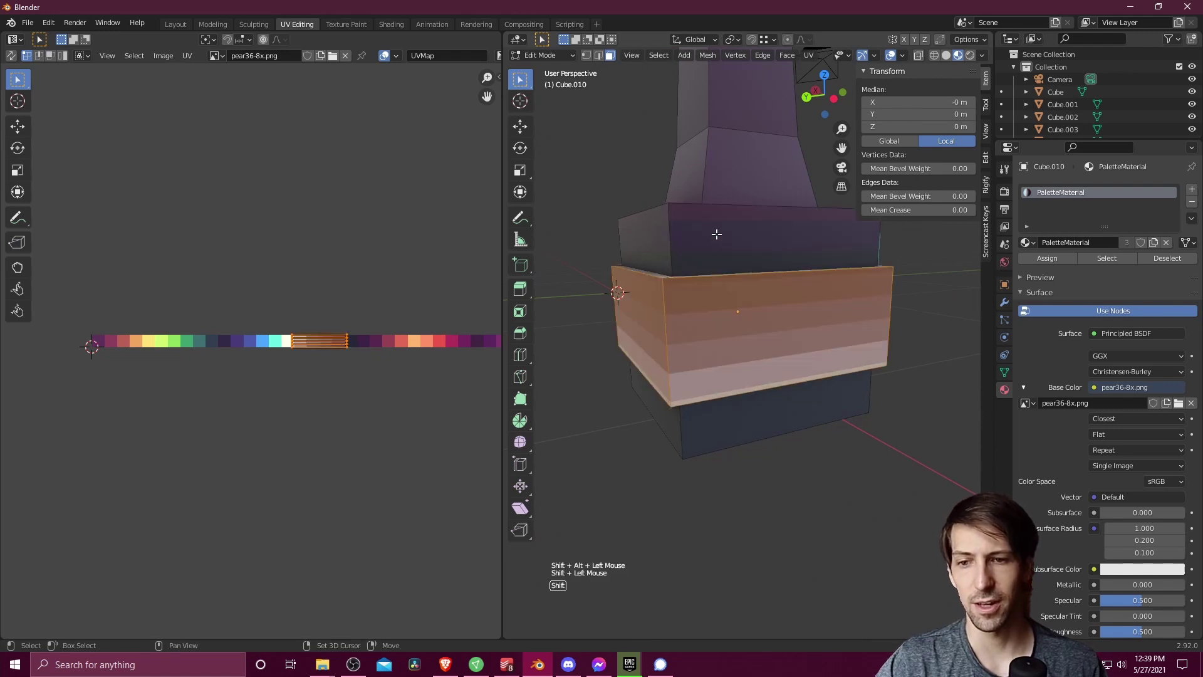
{"action": "middle_click_drag", "start_coordinate": [701, 250], "coordinate": [759, 311]}
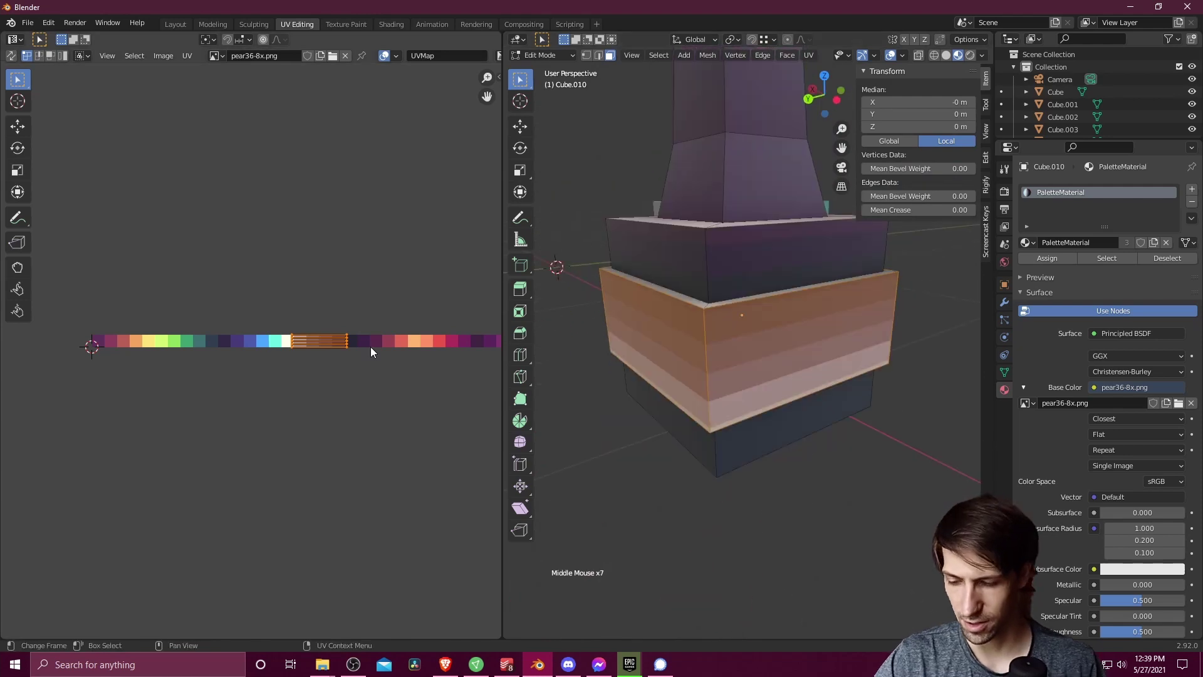
Scale the wide block's side-face UVs to 0 and move the point onto the dark purple palette color
{"action": "key", "text": "s"}
{"action": "key", "text": "0"}
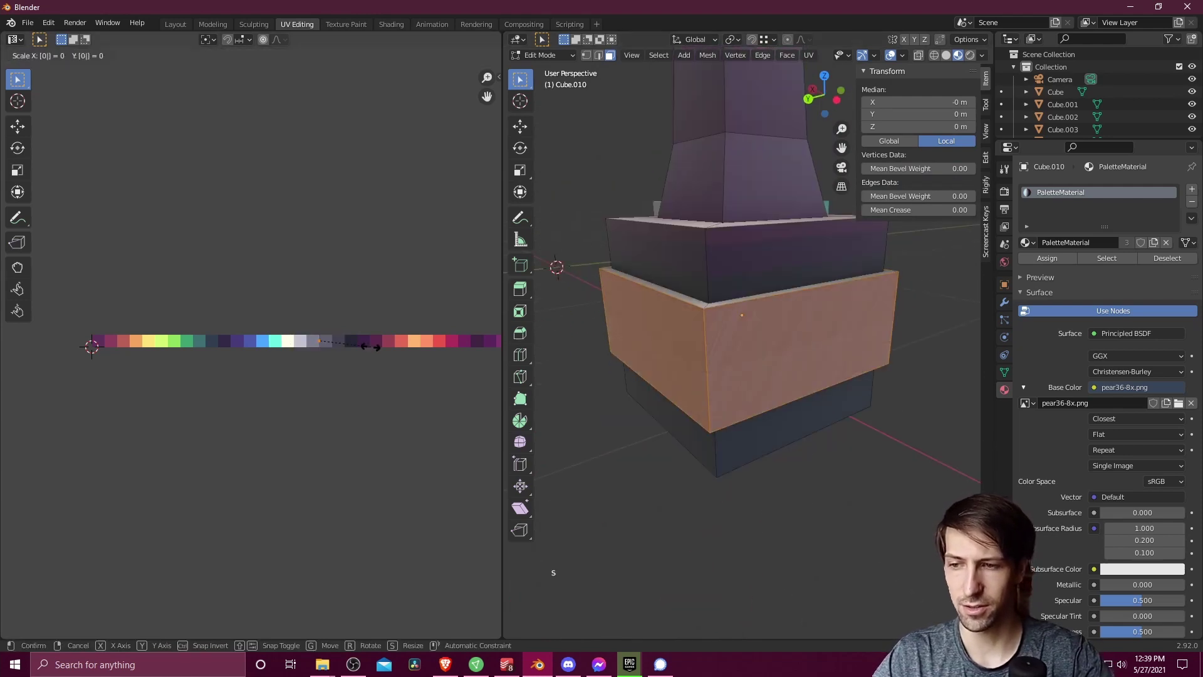
{"action": "key", "text": "Return"}
{"action": "scroll", "coordinate": [360, 339], "scroll_direction": "up", "scroll_amount": 4}
{"action": "key", "text": "g"}
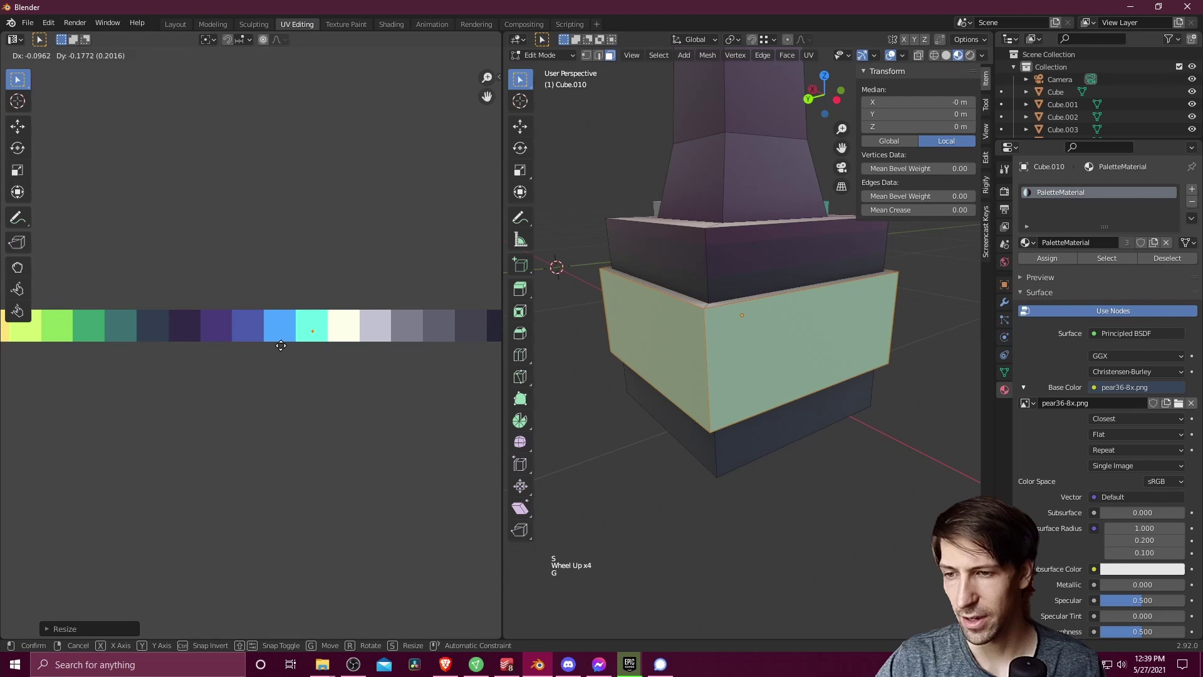
{"action": "left_click", "coordinate": [189, 339]}
Scale the UVs of the ledge on top of the purple block to 0 and move them onto the rose palette color
{"action": "middle_click_drag", "start_coordinate": [706, 303], "coordinate": [706, 357], "text": "shift"}
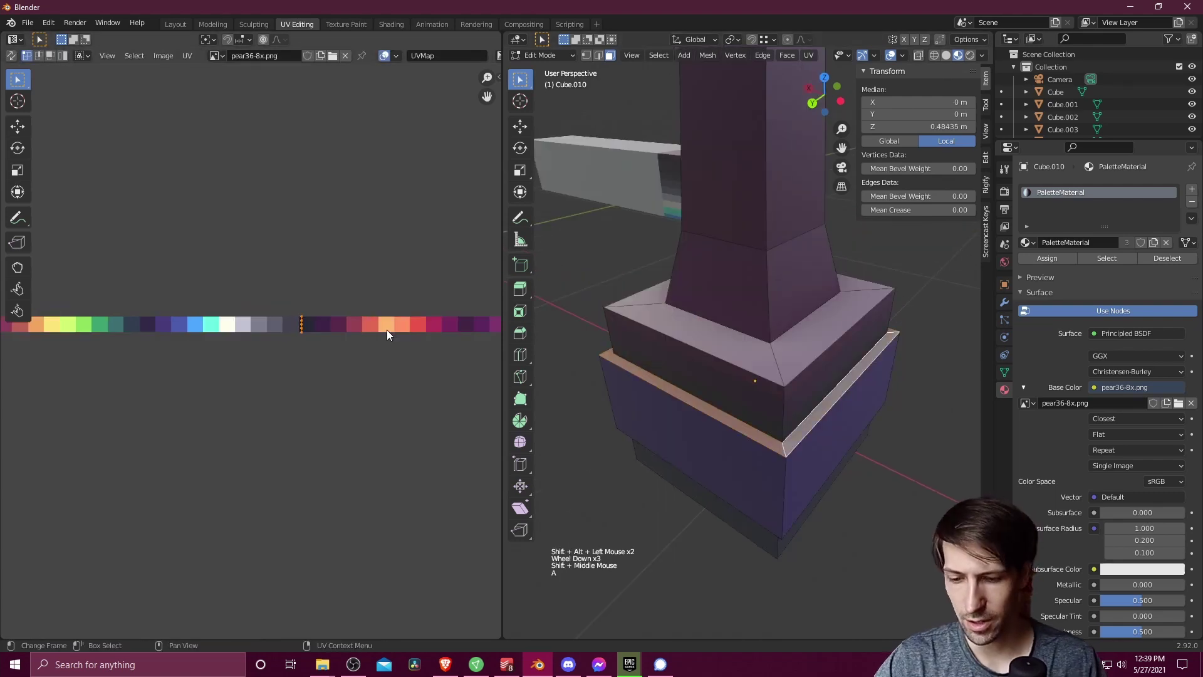
{"action": "key", "text": "s"}
{"action": "key", "text": "0"}
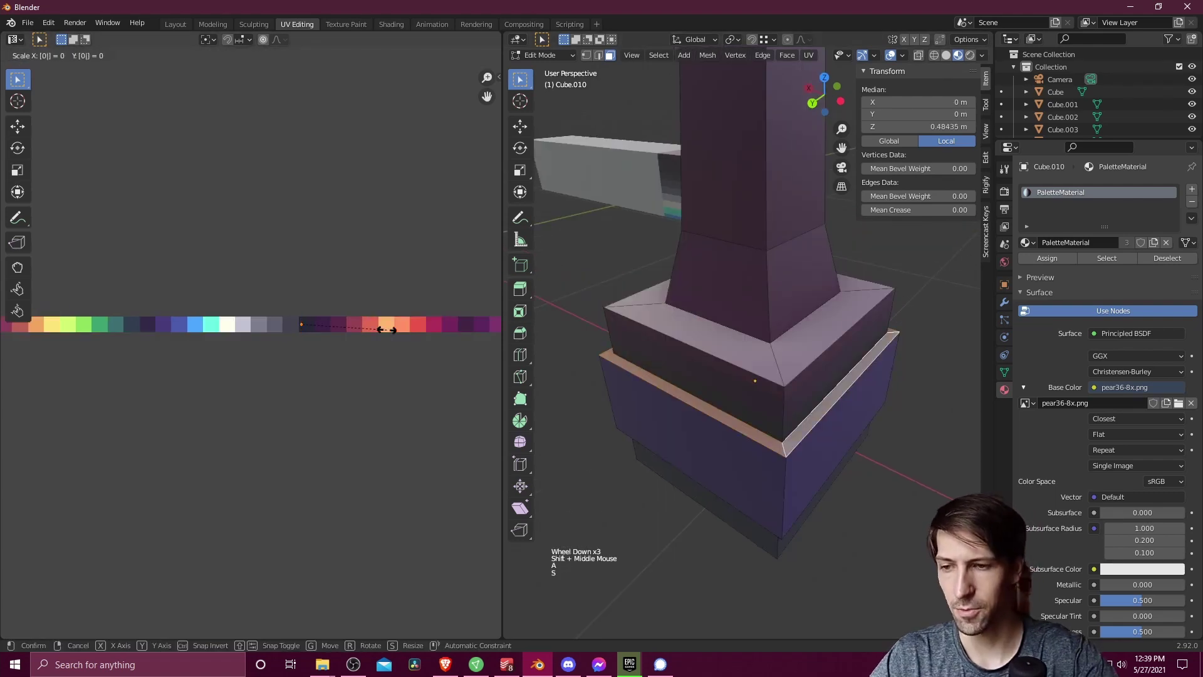
{"action": "key", "text": "Return"}
{"action": "key", "text": "g"}
{"action": "left_click", "coordinate": [442, 328]}
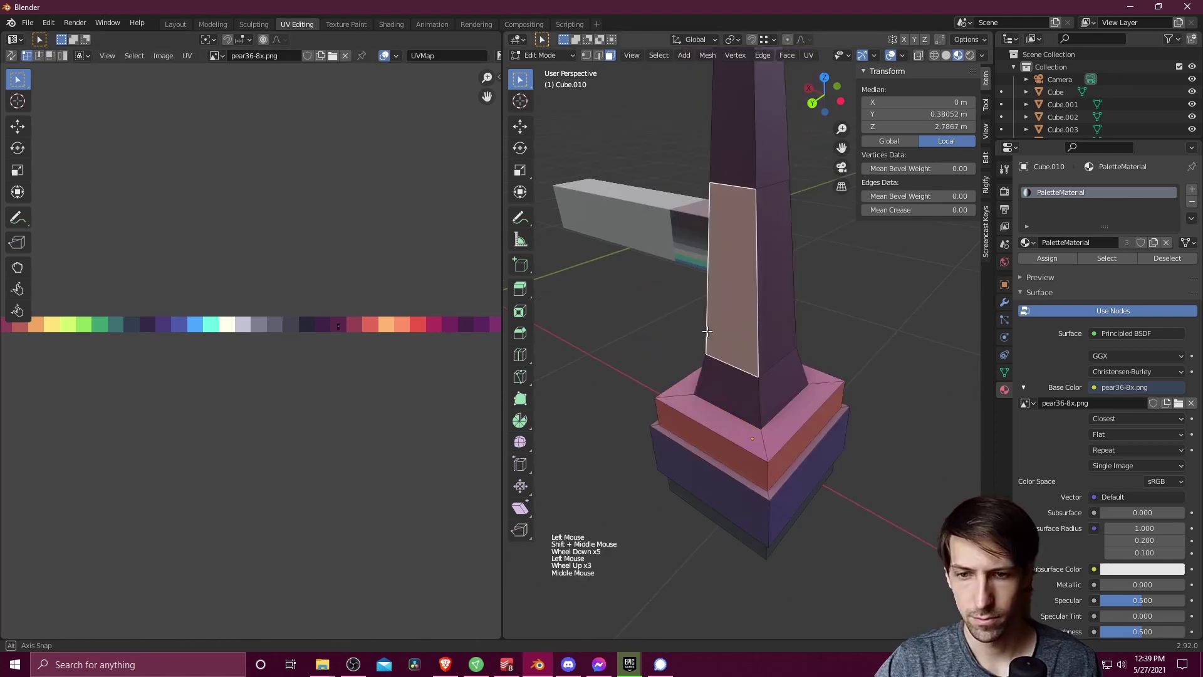
Select the four flared faces at the shaft's foot, scale their UVs to 0 and move them onto a dark rose-red color
{"action": "middle_click_drag", "start_coordinate": [708, 330], "coordinate": [730, 357]}
{"action": "scroll", "coordinate": [729, 370], "scroll_direction": "up", "scroll_amount": 1}
{"action": "left_click", "coordinate": [735, 397]}
{"action": "left_click", "coordinate": [736, 399], "text": "alt+shift"}
{"action": "left_click", "coordinate": [736, 399], "text": "alt+shift"}
{"action": "key", "text": "a"}
{"action": "key", "text": "s"}
{"action": "key", "text": "0"}
{"action": "key", "text": "Return"}
{"action": "key", "text": "g"}
{"action": "left_click", "coordinate": [443, 359]}
Select the four faces of the lower shaft section, scale their UVs to 0 and move them onto the indigo blue color
{"action": "left_click", "coordinate": [720, 276]}
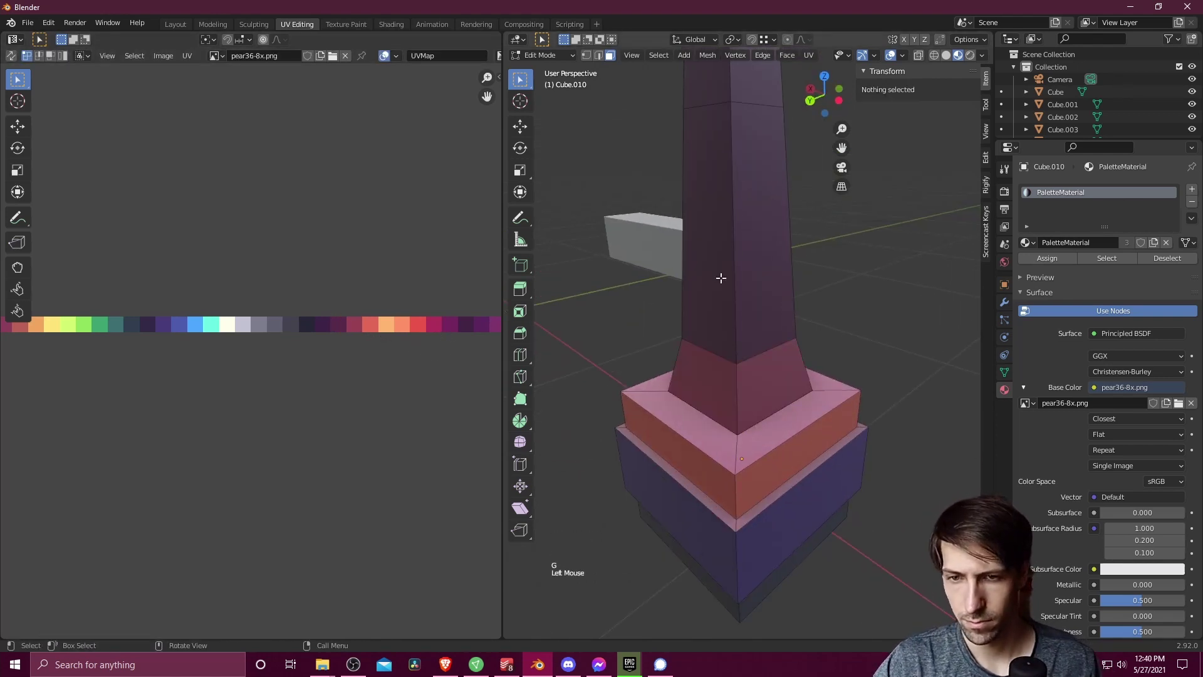
{"action": "left_click", "coordinate": [727, 257], "text": "alt+shift"}
{"action": "key", "text": "a"}
{"action": "left_click", "coordinate": [731, 254]}
{"action": "left_click", "coordinate": [740, 249], "text": "alt+shift"}
{"action": "key", "text": "a"}
{"action": "key", "text": "s"}
{"action": "key", "text": "0"}
{"action": "key", "text": "Return"}
{"action": "key", "text": "g"}
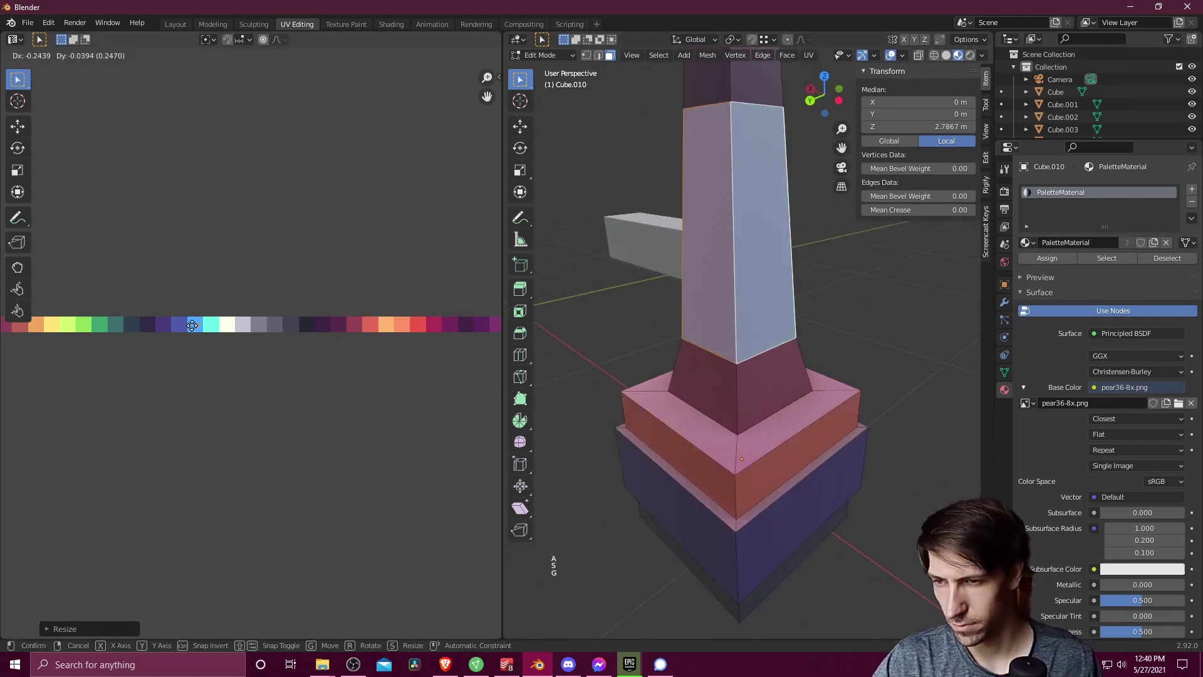
{"action": "left_click", "coordinate": [339, 276]}
Select the four faces of the obelisk's upper shaft section, scale their UVs to 0 and move them onto the green palette color
{"action": "scroll", "coordinate": [720, 238], "scroll_direction": "down", "scroll_amount": 3}
{"action": "middle_click_drag", "start_coordinate": [720, 238], "coordinate": [742, 235]}
{"action": "middle_click_drag", "start_coordinate": [741, 201], "coordinate": [765, 249], "text": "shift"}
{"action": "left_click", "coordinate": [764, 250]}
{"action": "left_click", "coordinate": [789, 242], "text": "alt+shift"}
{"action": "left_click", "coordinate": [788, 242], "text": "alt+shift"}
{"action": "key", "text": "a"}
{"action": "key", "text": "s"}
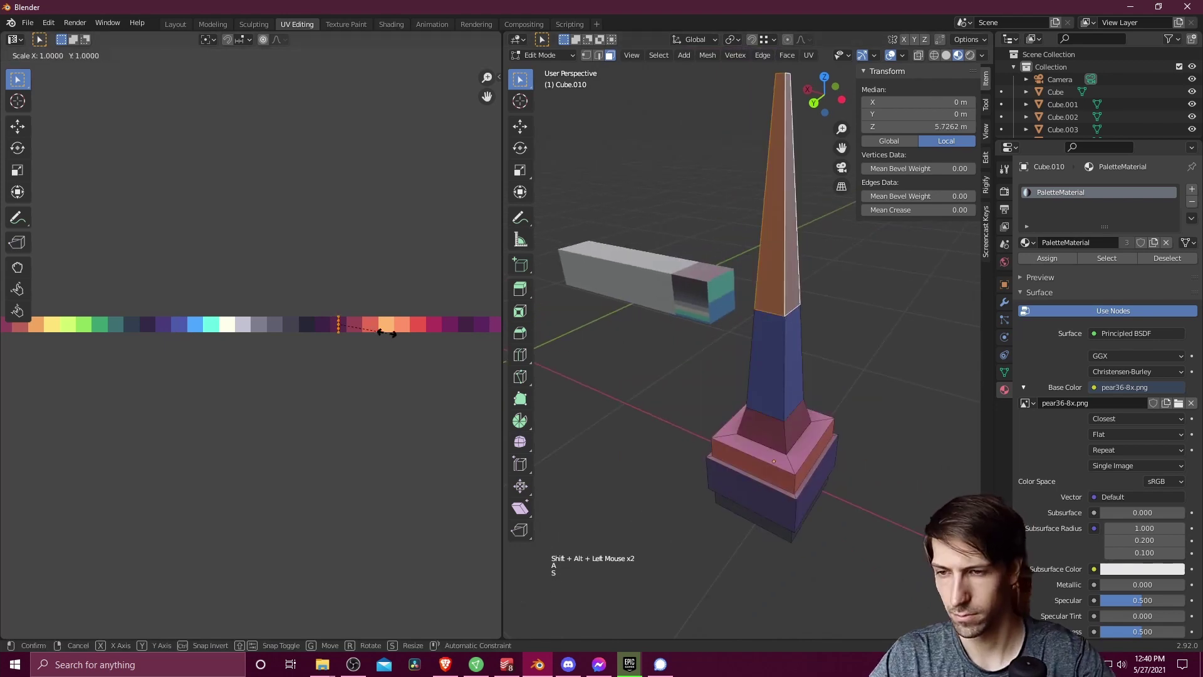
{"action": "key", "text": "0"}
{"action": "key", "text": "Return"}
{"action": "key", "text": "g"}
{"action": "left_click", "coordinate": [100, 331]}
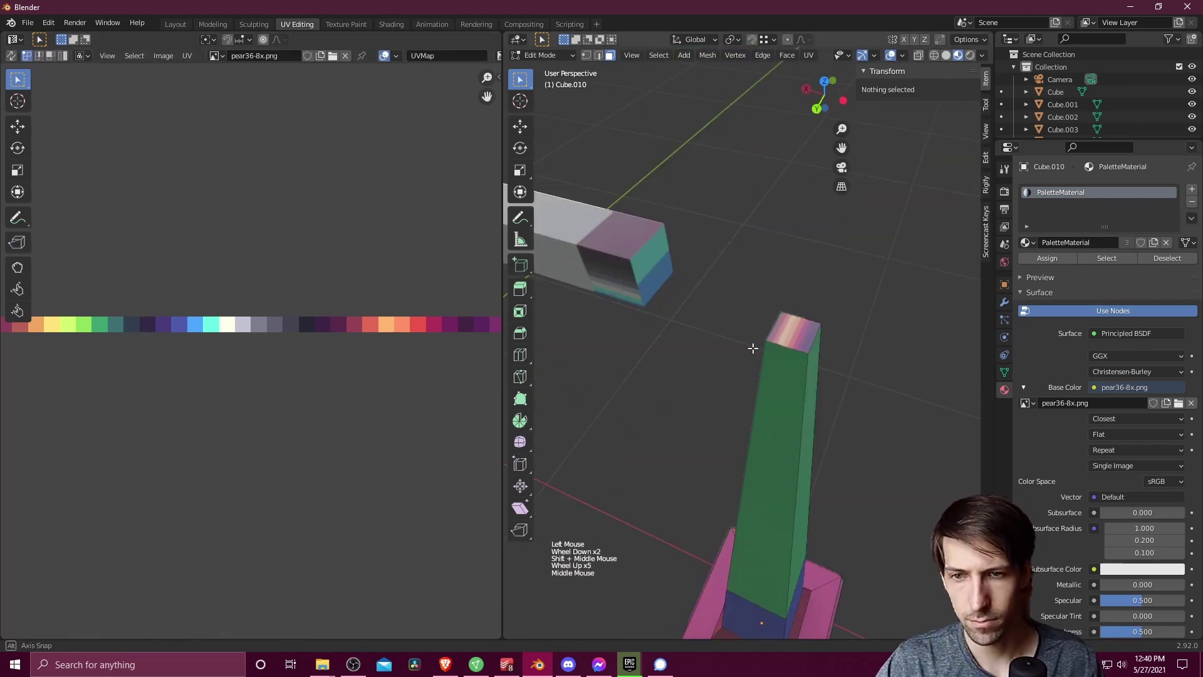
Scale the UVs of the small cap face at the obelisk's tip to 0 and move them onto a grey palette color
{"action": "left_click", "coordinate": [743, 403]}
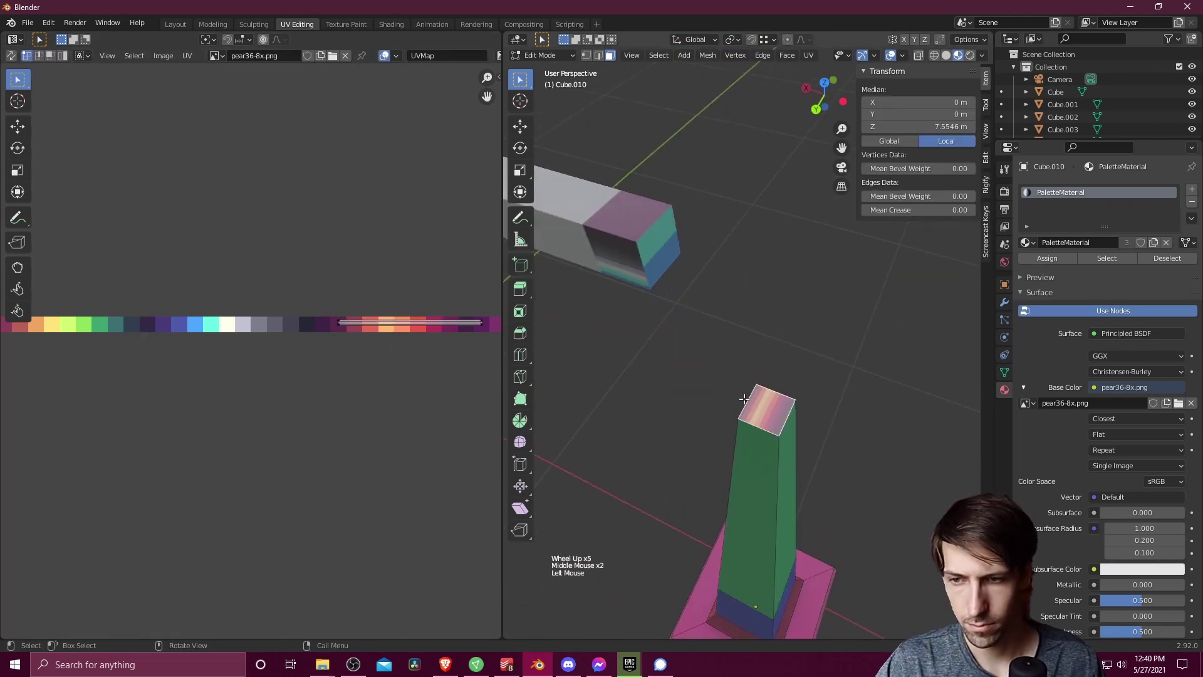
{"action": "key", "text": "a"}
{"action": "key", "text": "s"}
{"action": "key", "text": "g"}
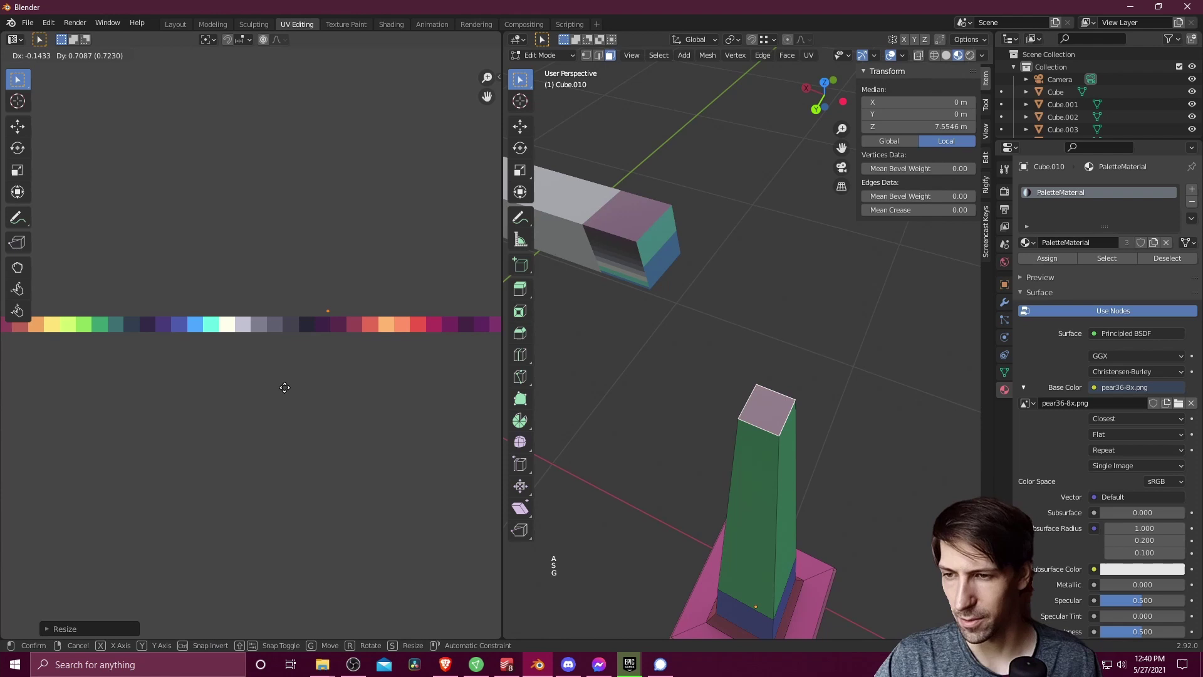
{"action": "left_click", "coordinate": [236, 396]}
{"action": "left_click", "coordinate": [731, 405]}
{"action": "scroll", "coordinate": [726, 410], "scroll_direction": "down", "scroll_amount": 3}
{"action": "middle_click_drag", "start_coordinate": [725, 411], "coordinate": [755, 275]}
{"action": "middle_click_drag", "start_coordinate": [755, 275], "coordinate": [771, 262], "text": "shift"}
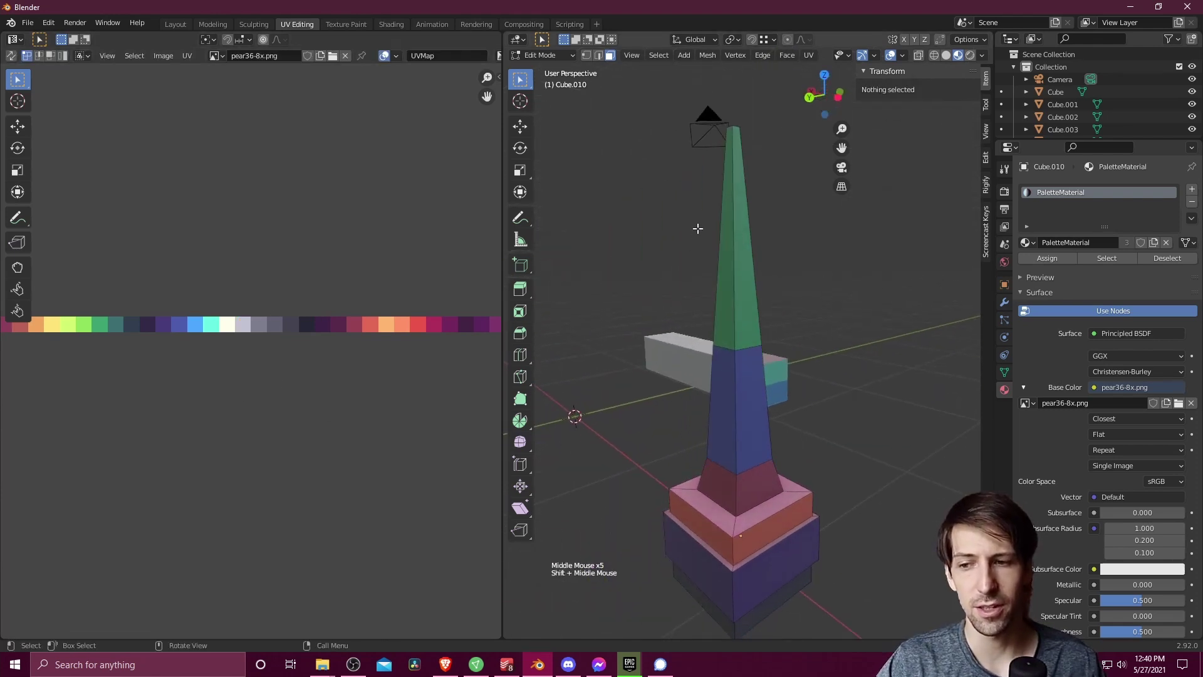
Leave Edit Mode on the obelisk, unhide all hidden objects and select the ground plane
{"action": "middle_click_drag", "start_coordinate": [697, 228], "coordinate": [797, 244]}
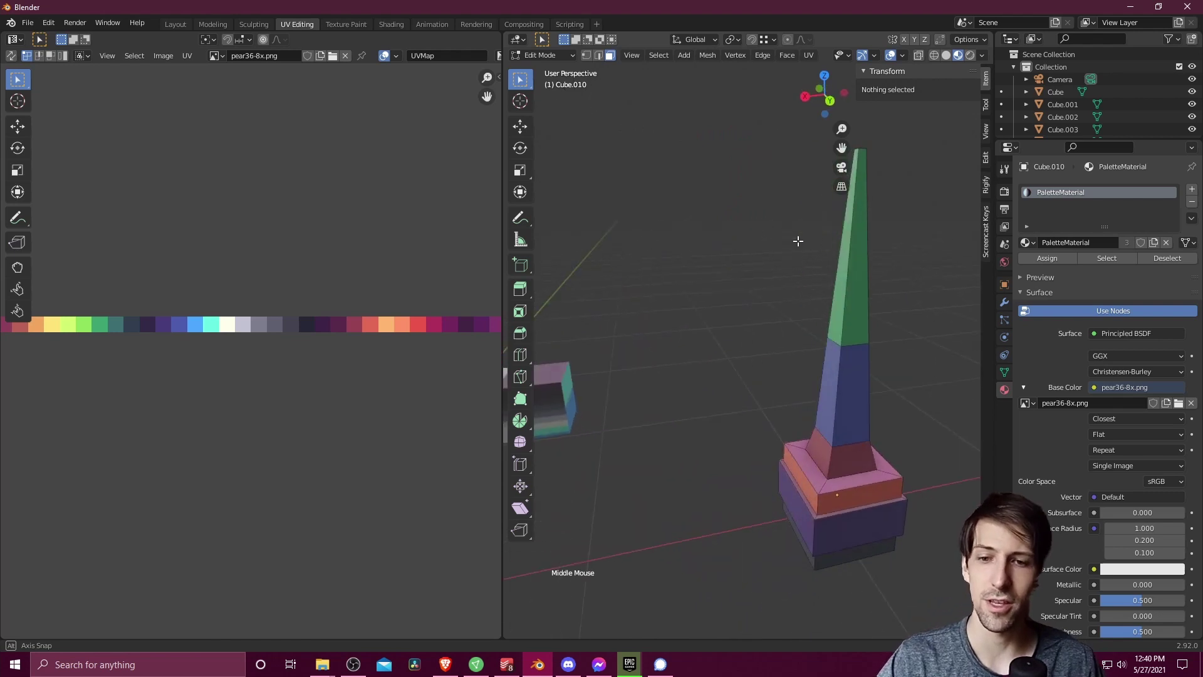
{"action": "left_click", "coordinate": [860, 292]}
{"action": "left_click", "coordinate": [854, 365]}
{"action": "middle_click_drag", "start_coordinate": [836, 352], "coordinate": [657, 291]}
{"action": "left_click", "coordinate": [683, 295]}
{"action": "left_click", "coordinate": [706, 378]}
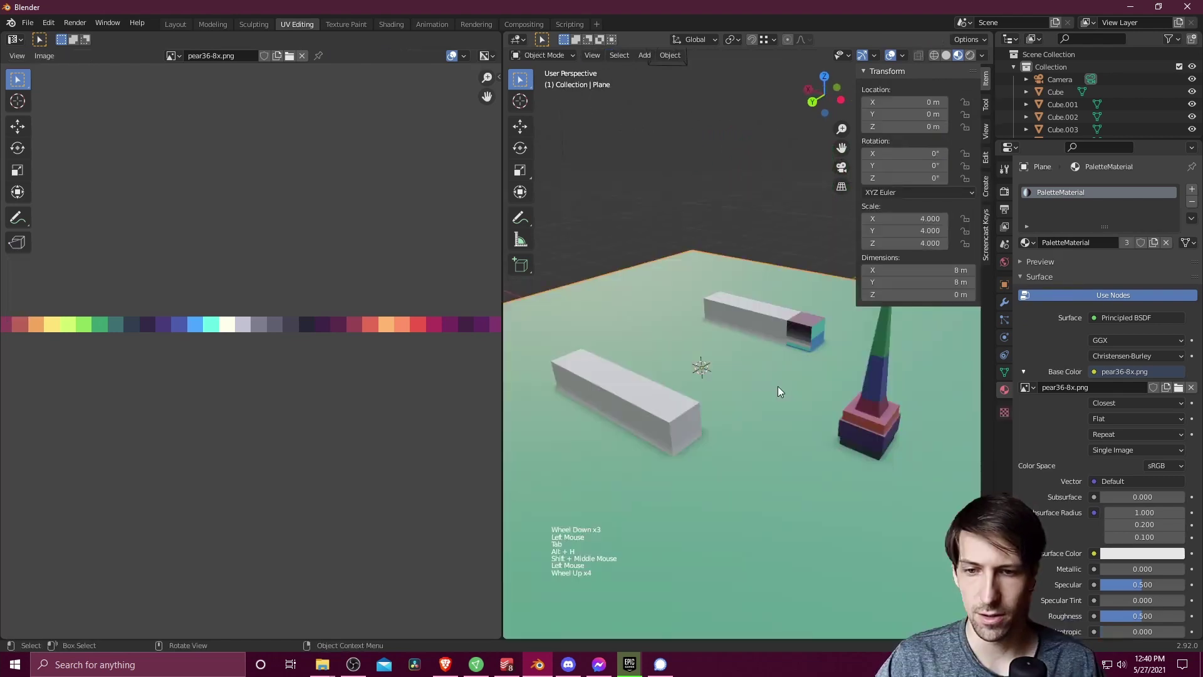
Examine the colored obelisk among the other objects on the ground plane from several angles and distances
{"action": "middle_click_drag", "start_coordinate": [777, 386], "coordinate": [704, 374]}
{"action": "scroll", "coordinate": [695, 386], "scroll_direction": "up", "scroll_amount": 5}
{"action": "scroll", "coordinate": [702, 386], "scroll_direction": "down", "scroll_amount": 3}
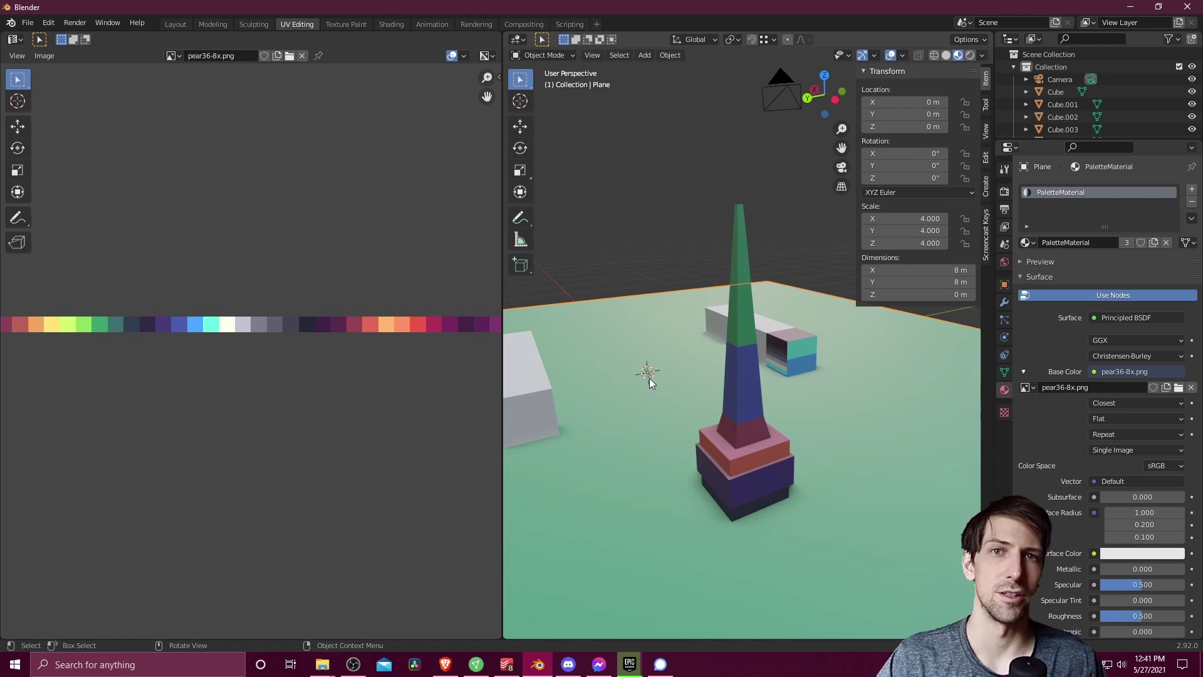
{"action": "scroll", "coordinate": [649, 378], "scroll_direction": "up", "scroll_amount": 1}
{"action": "middle_click_drag", "start_coordinate": [648, 378], "coordinate": [674, 382]}
{"action": "scroll", "coordinate": [670, 381], "scroll_direction": "down", "scroll_amount": 2}
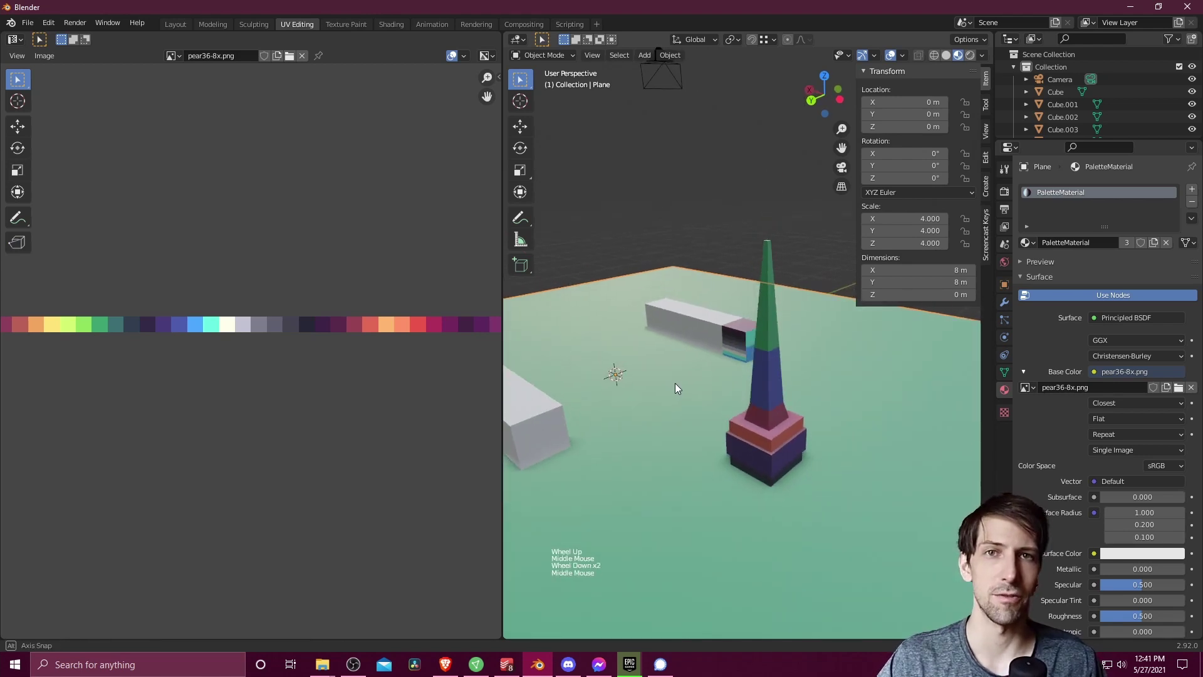